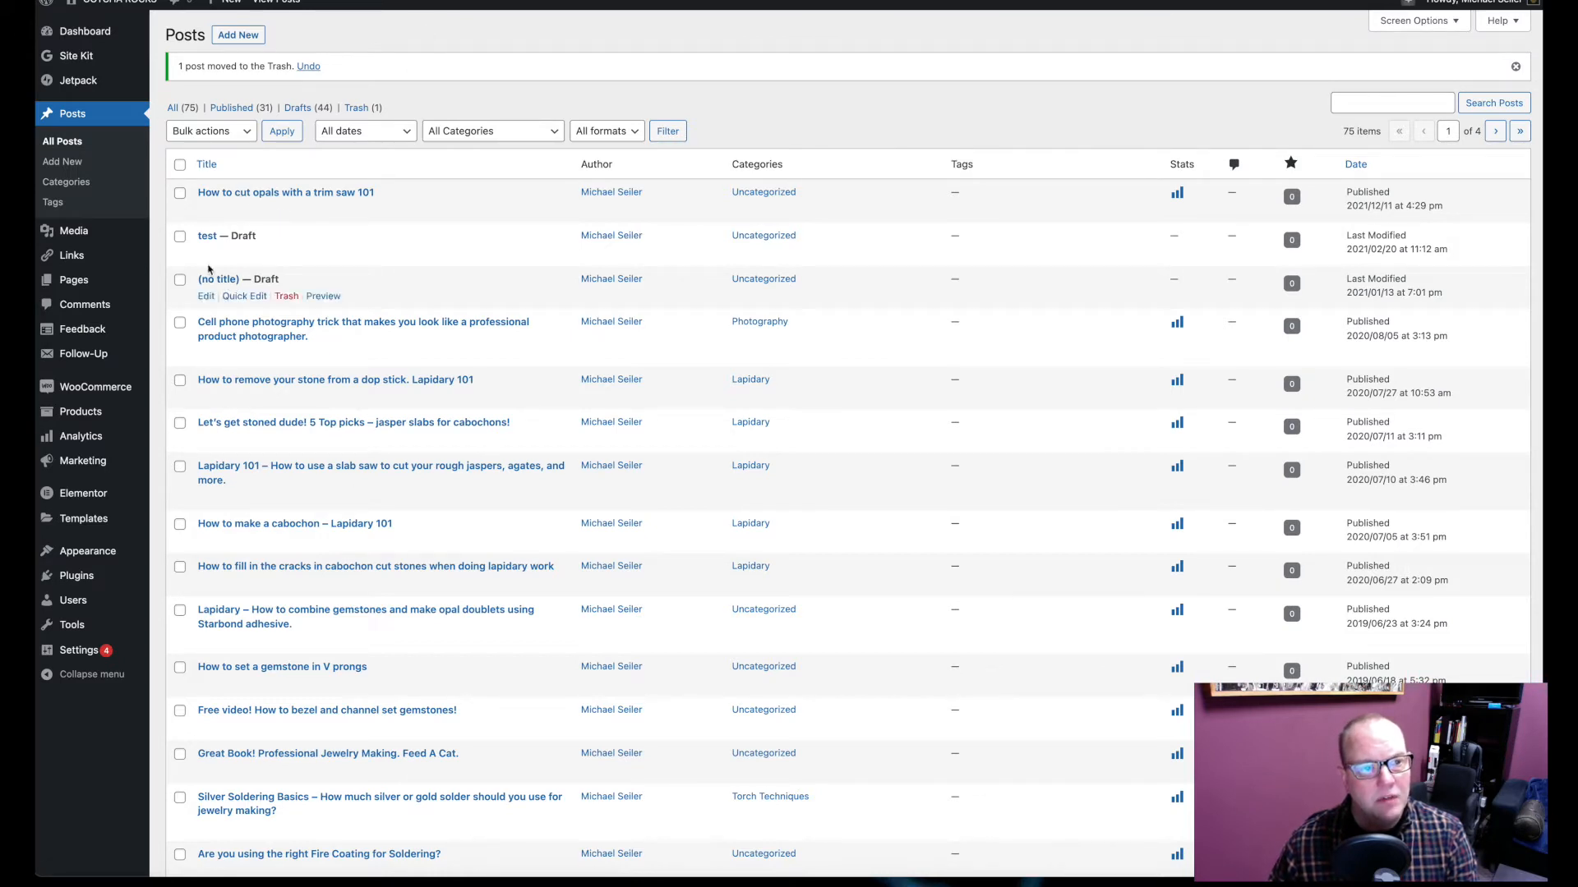
Create a new post and title it "Test Bird Post"
mouse_move(215, 201)
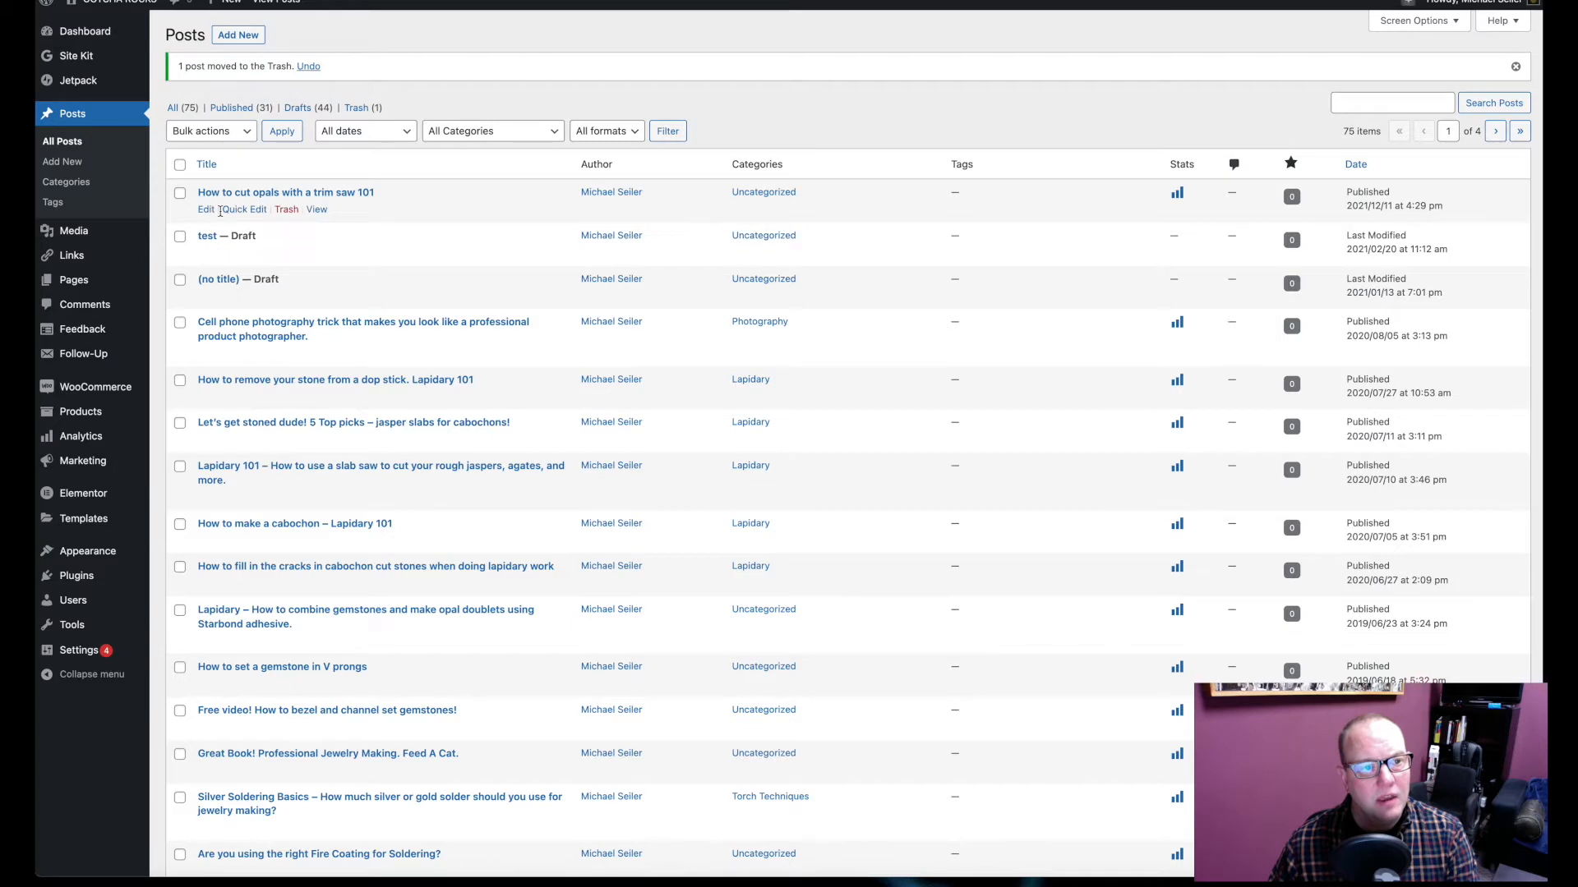
left_click(238, 37)
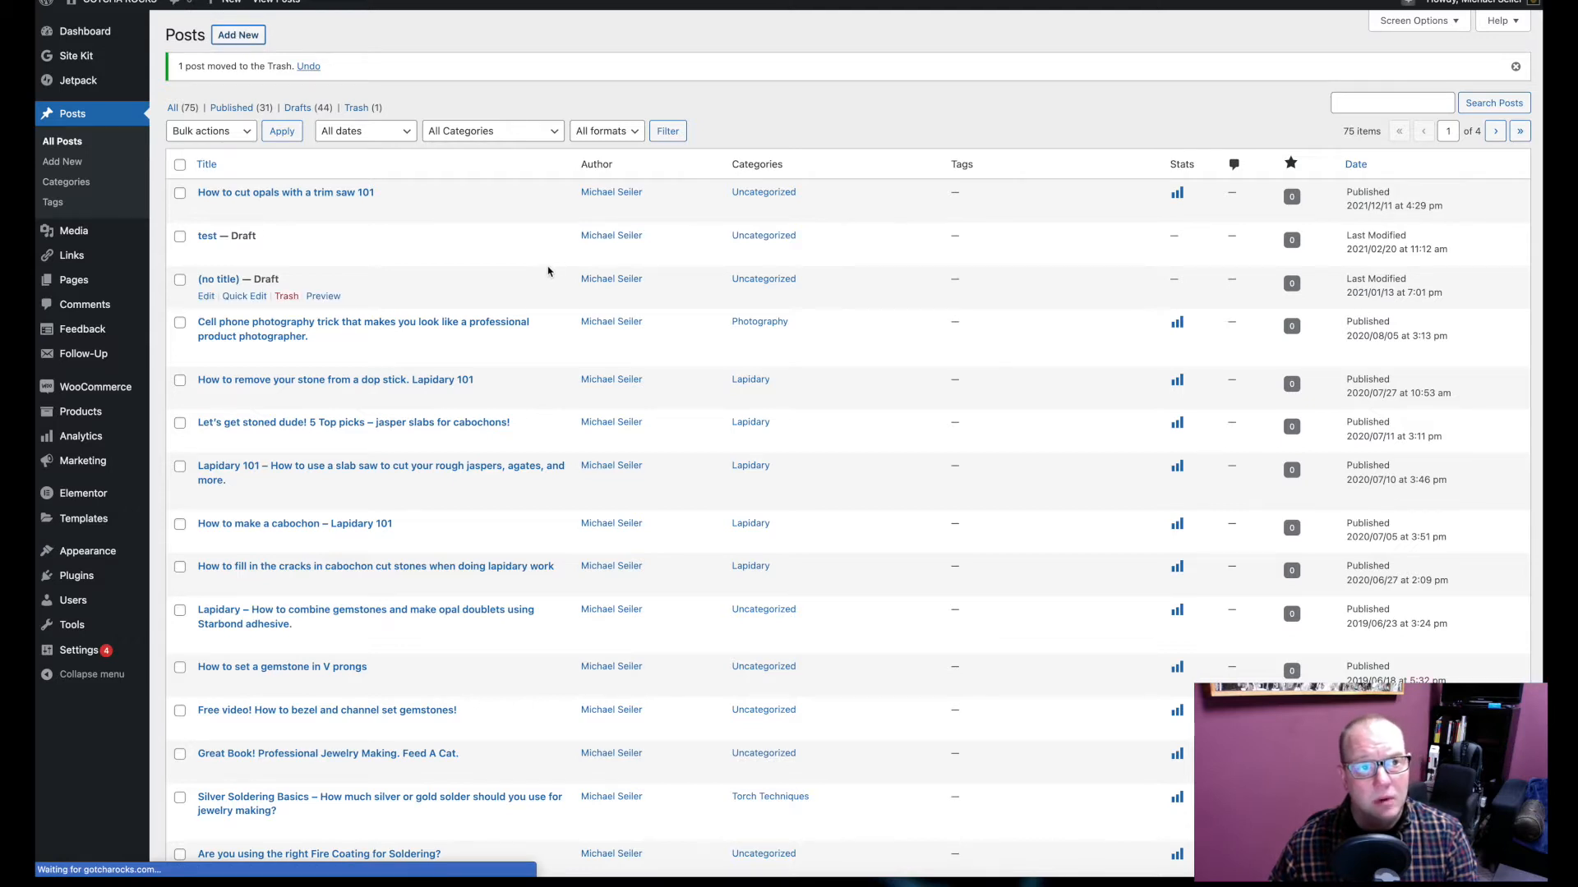
left_click(239, 40)
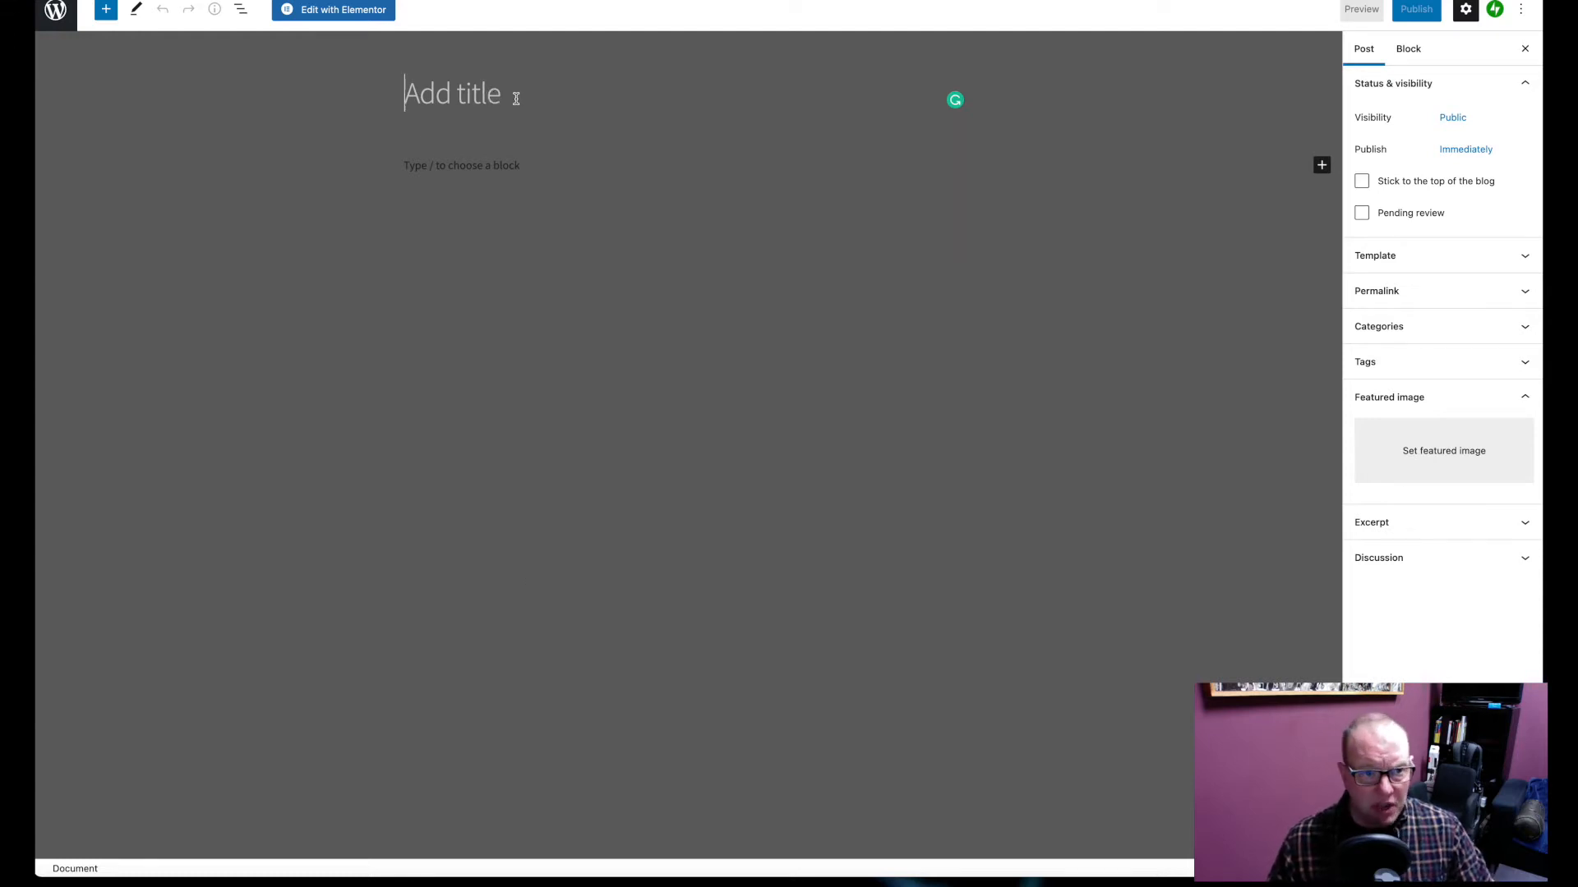
type("T")
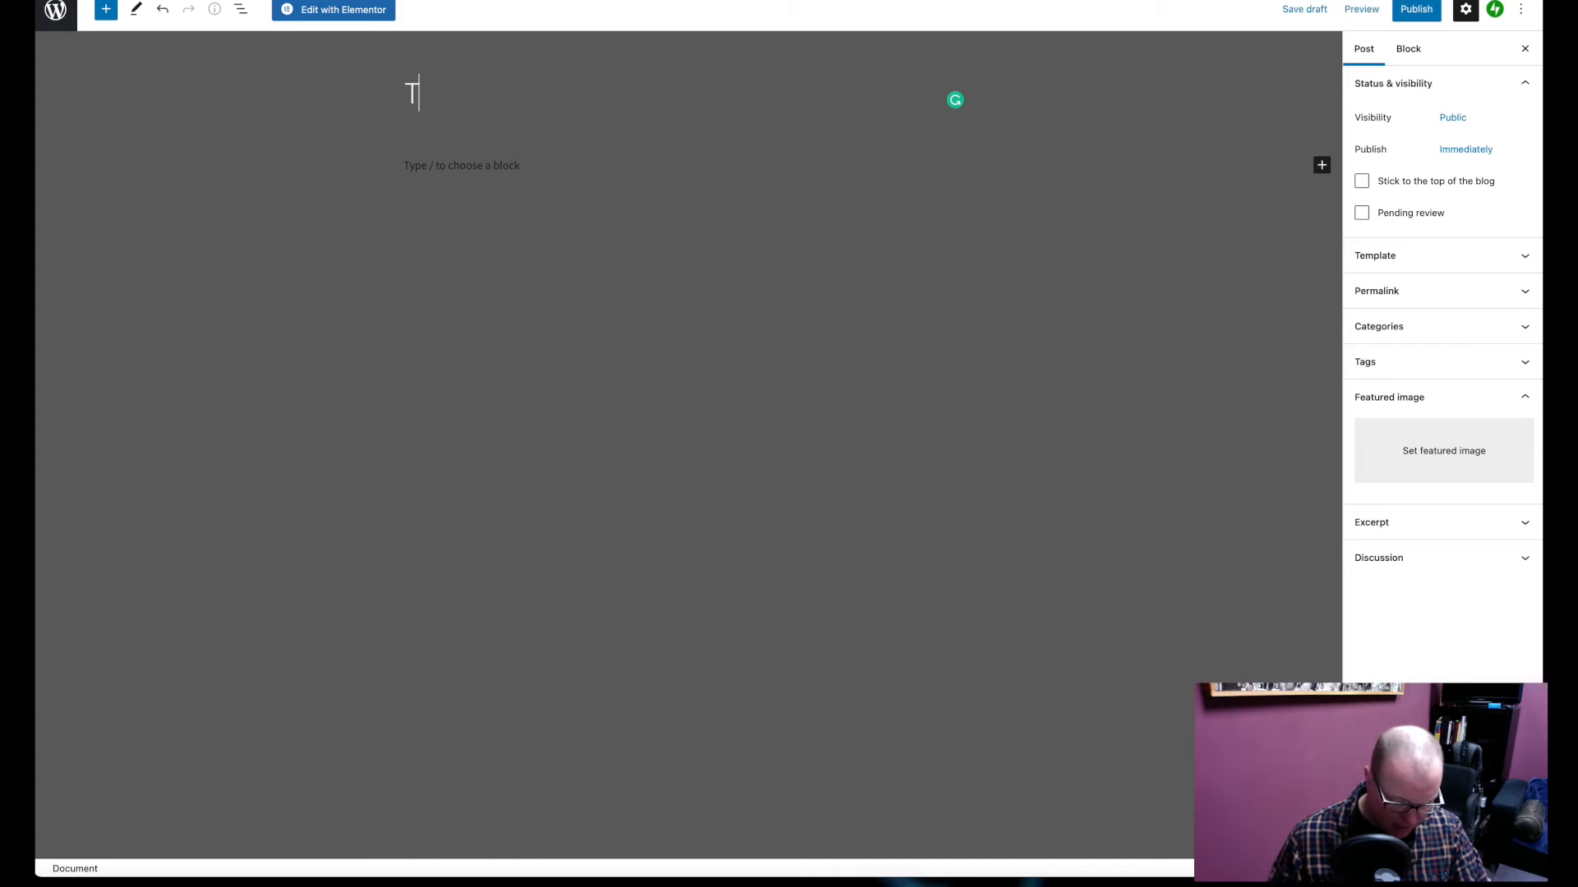
type("est ")
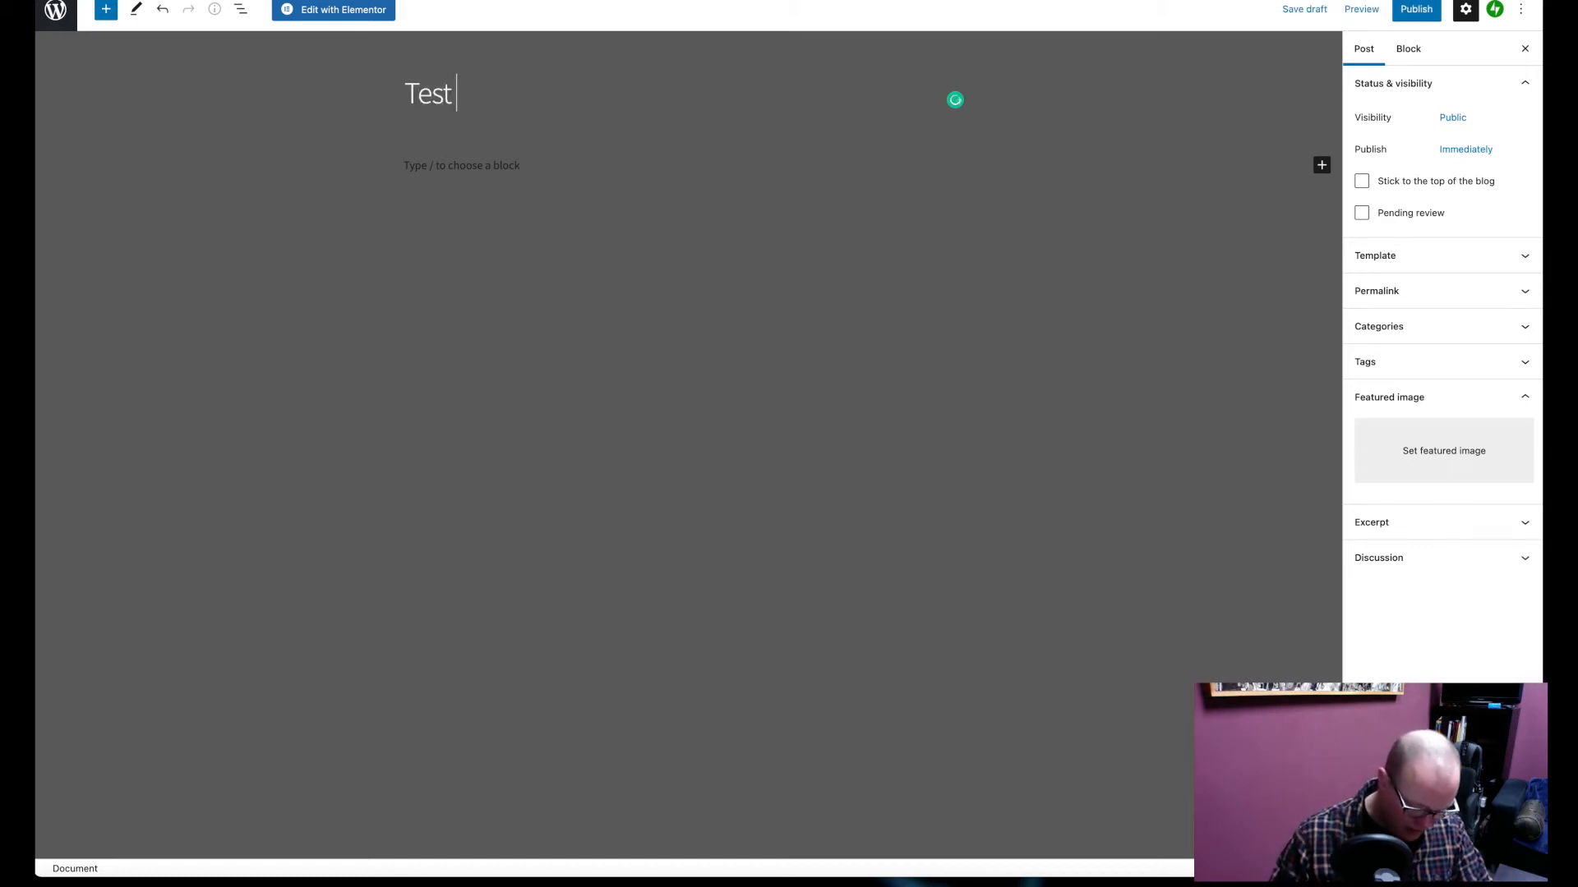
type("Bird")
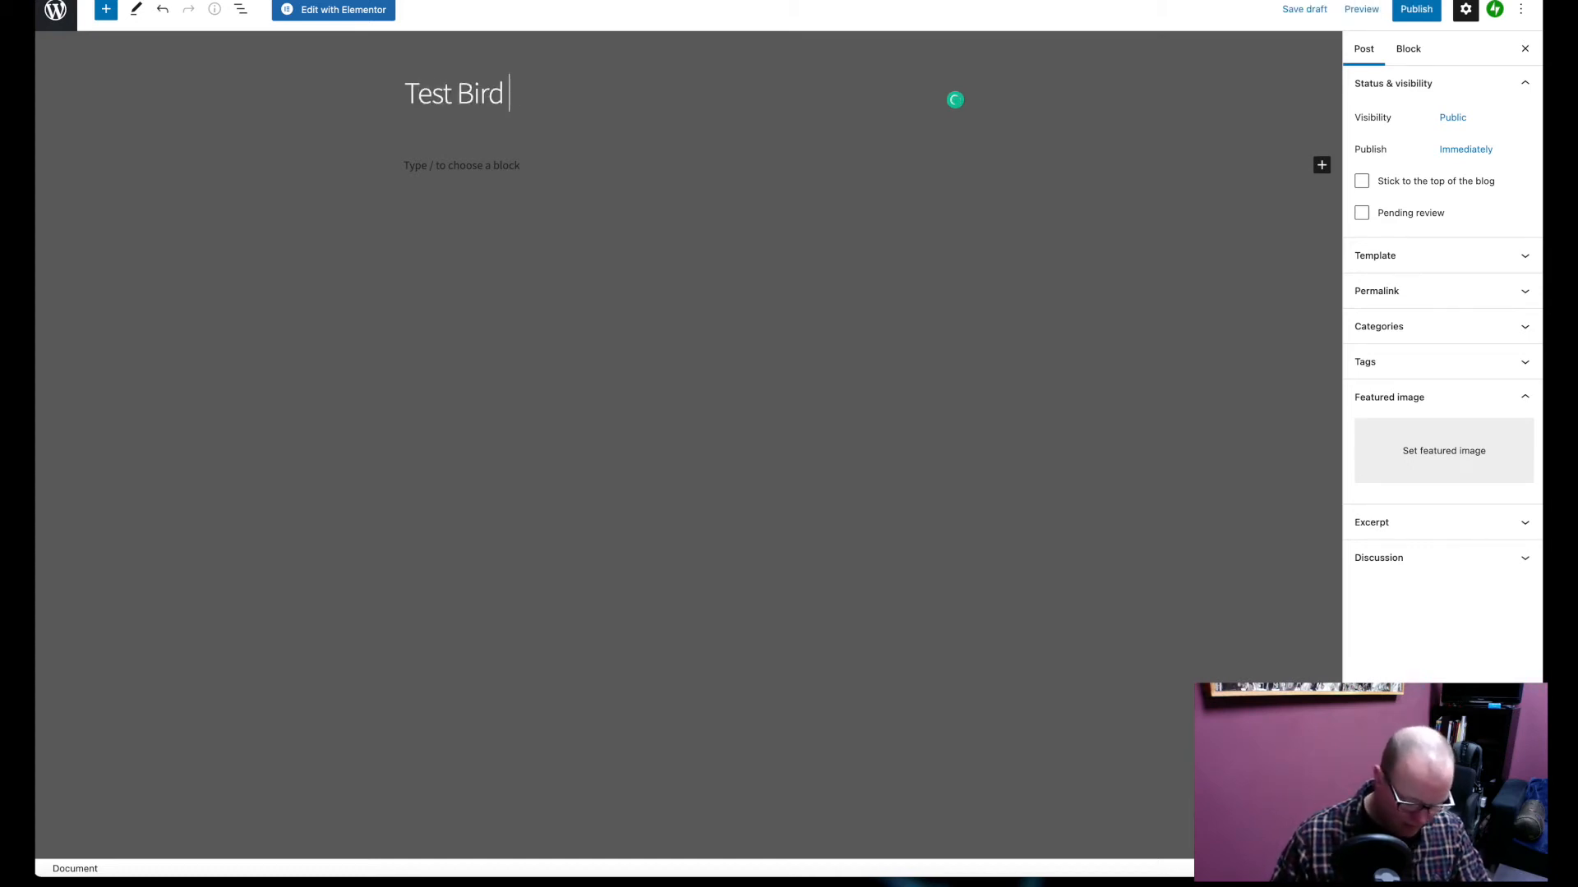
type(" P")
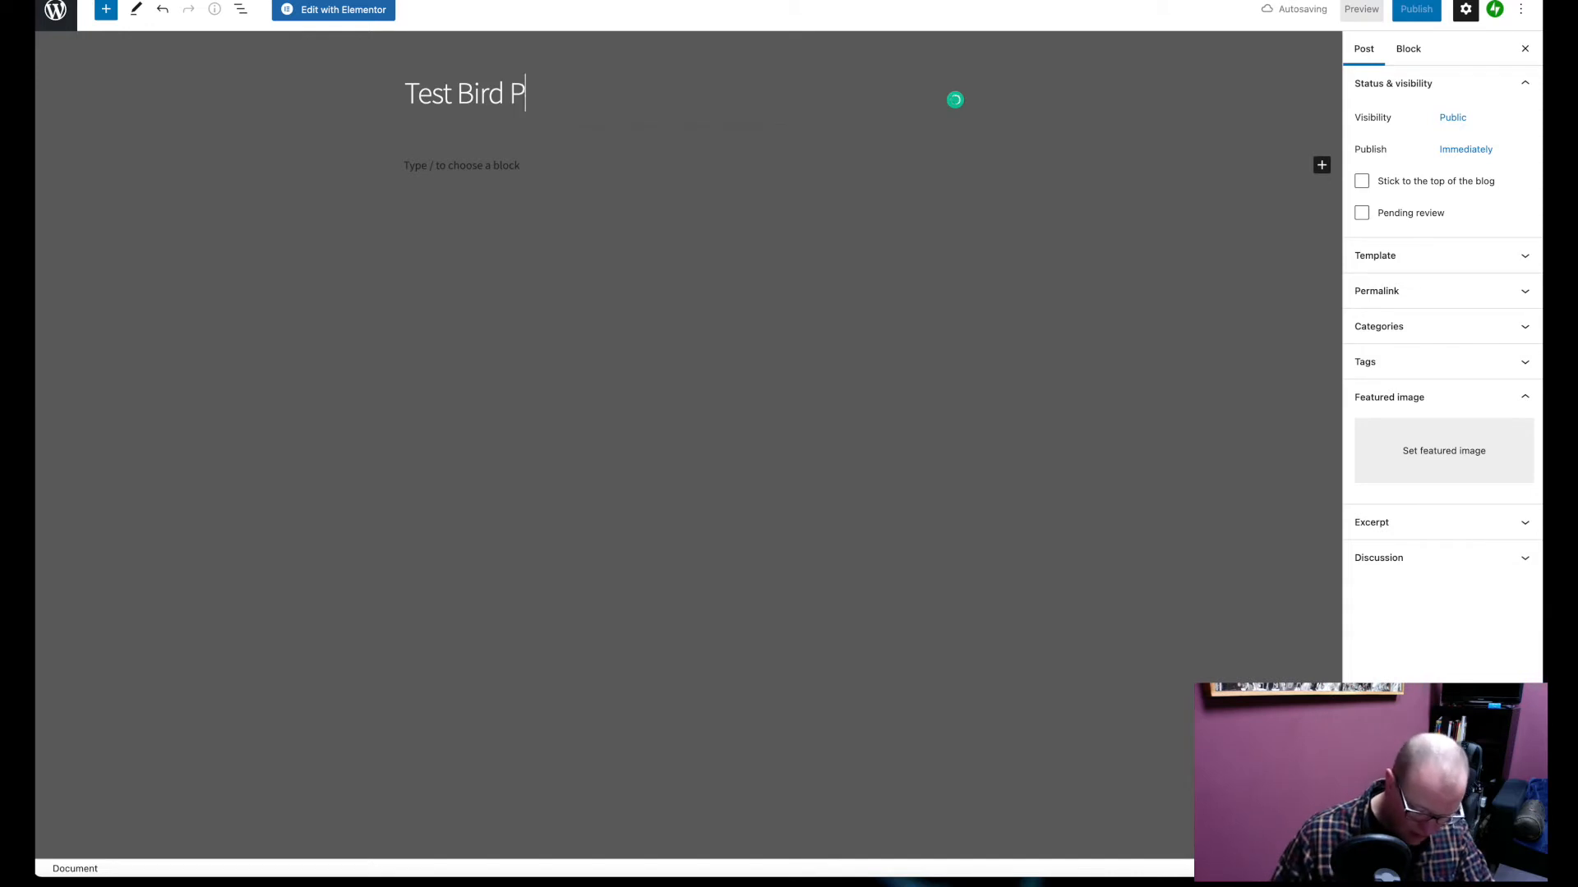
type("ost")
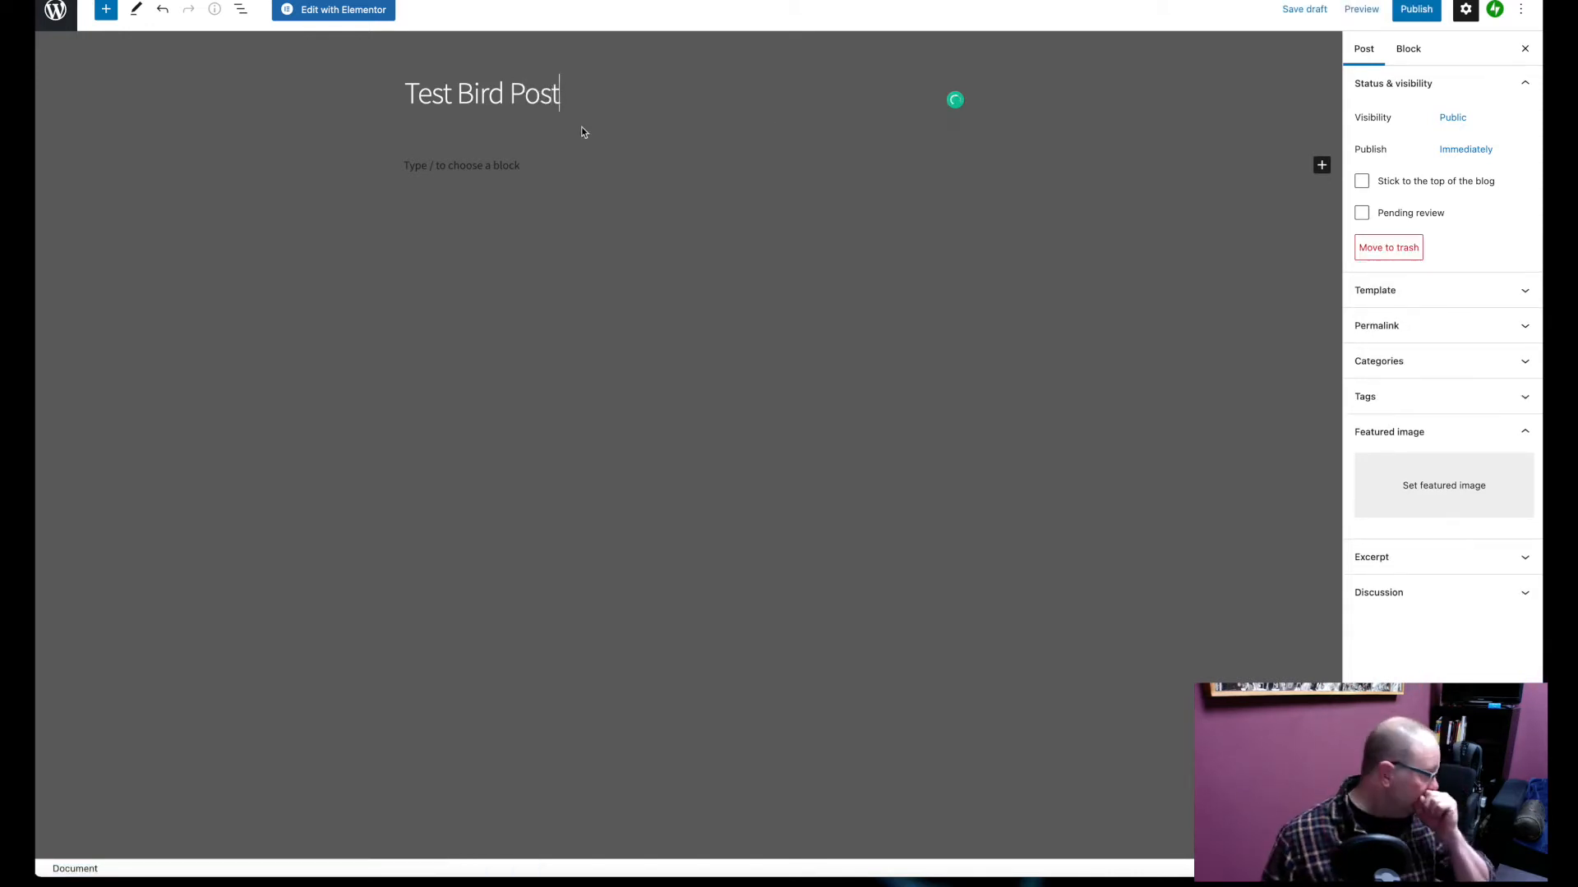
Add a Heading block below the post title with the text "New test bird post."
left_click(459, 167)
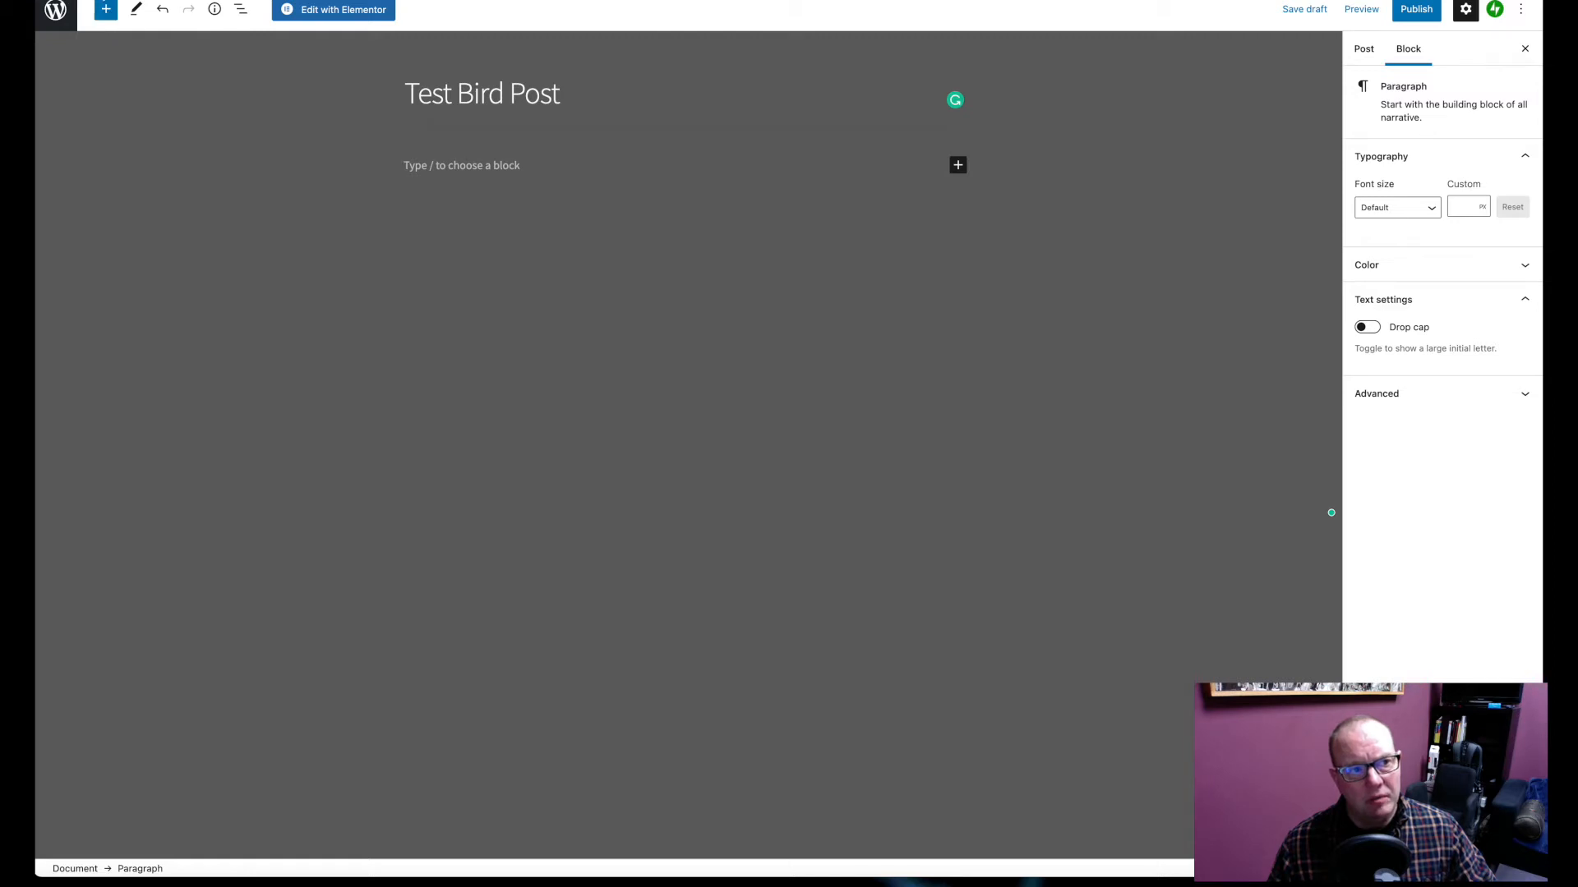
left_click(106, 11)
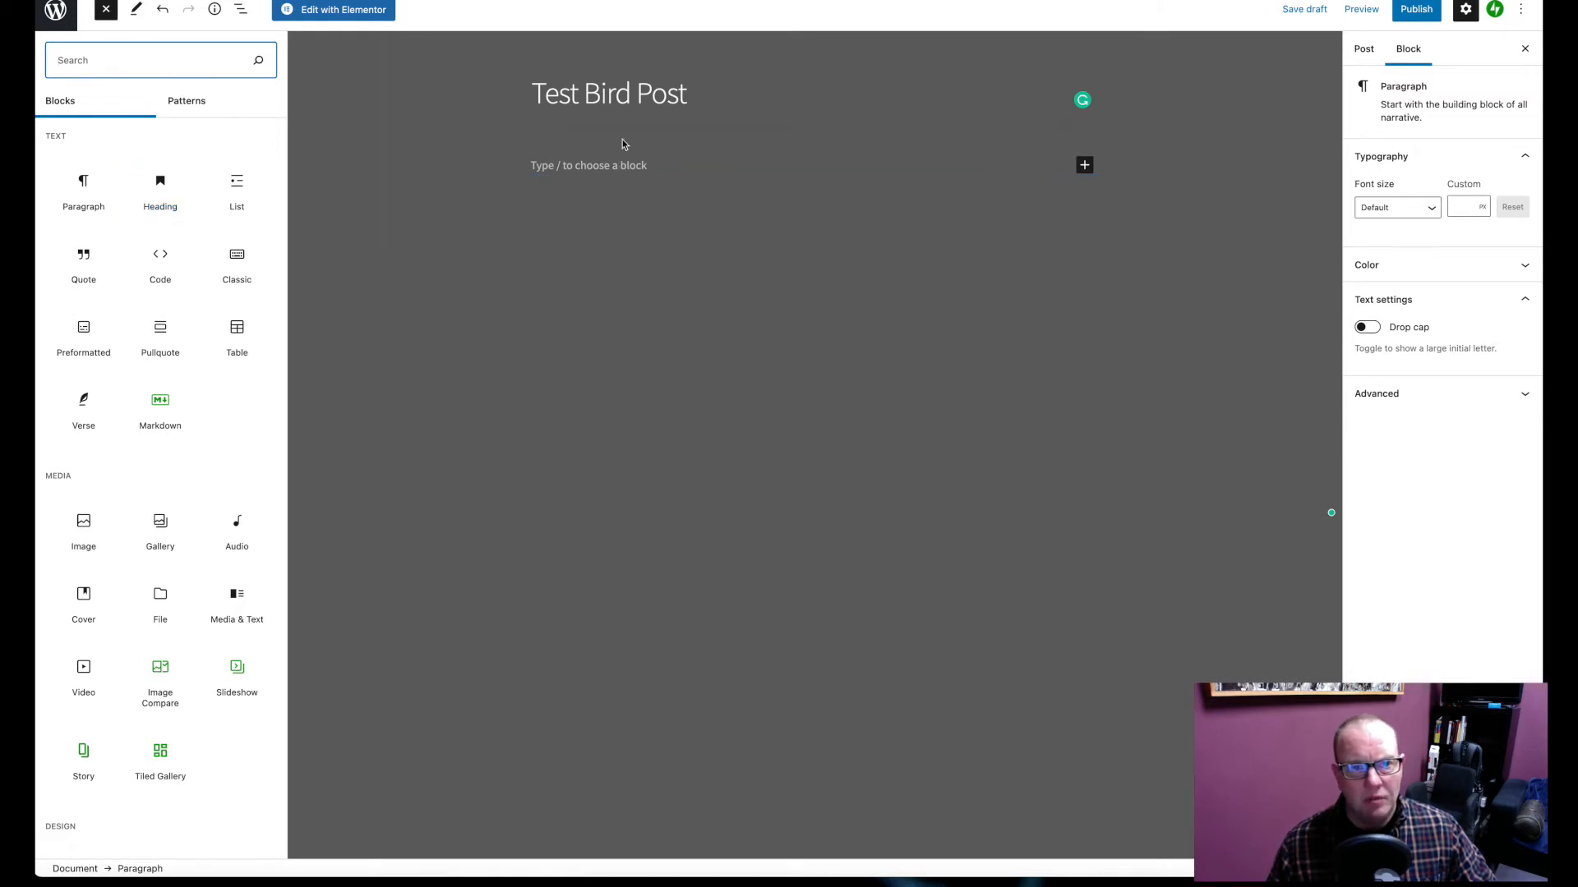
left_click(160, 186)
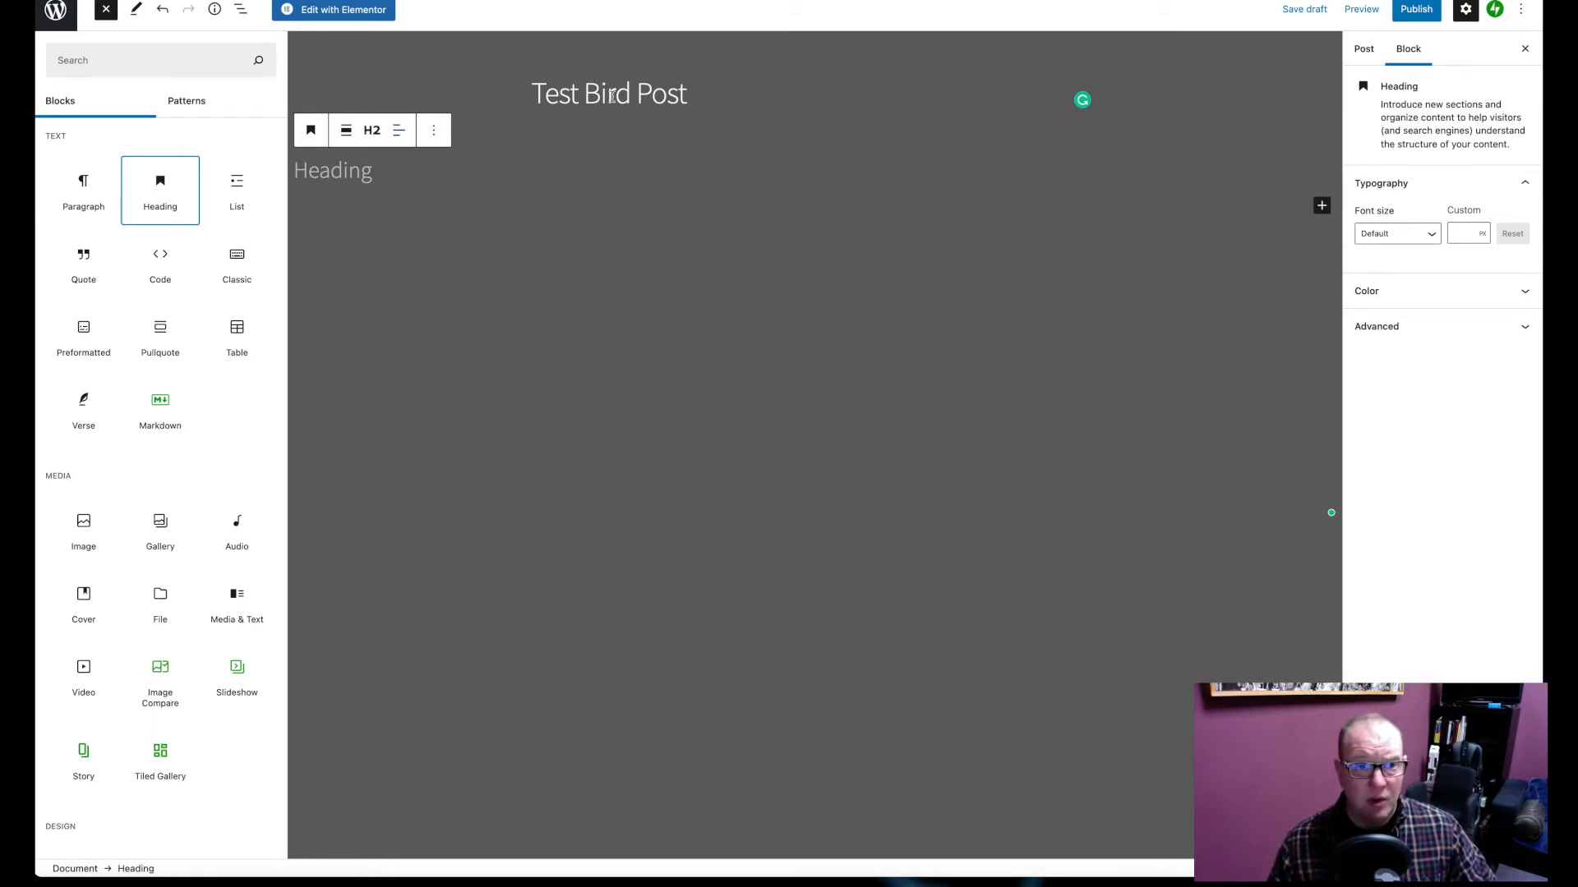
left_click(338, 174)
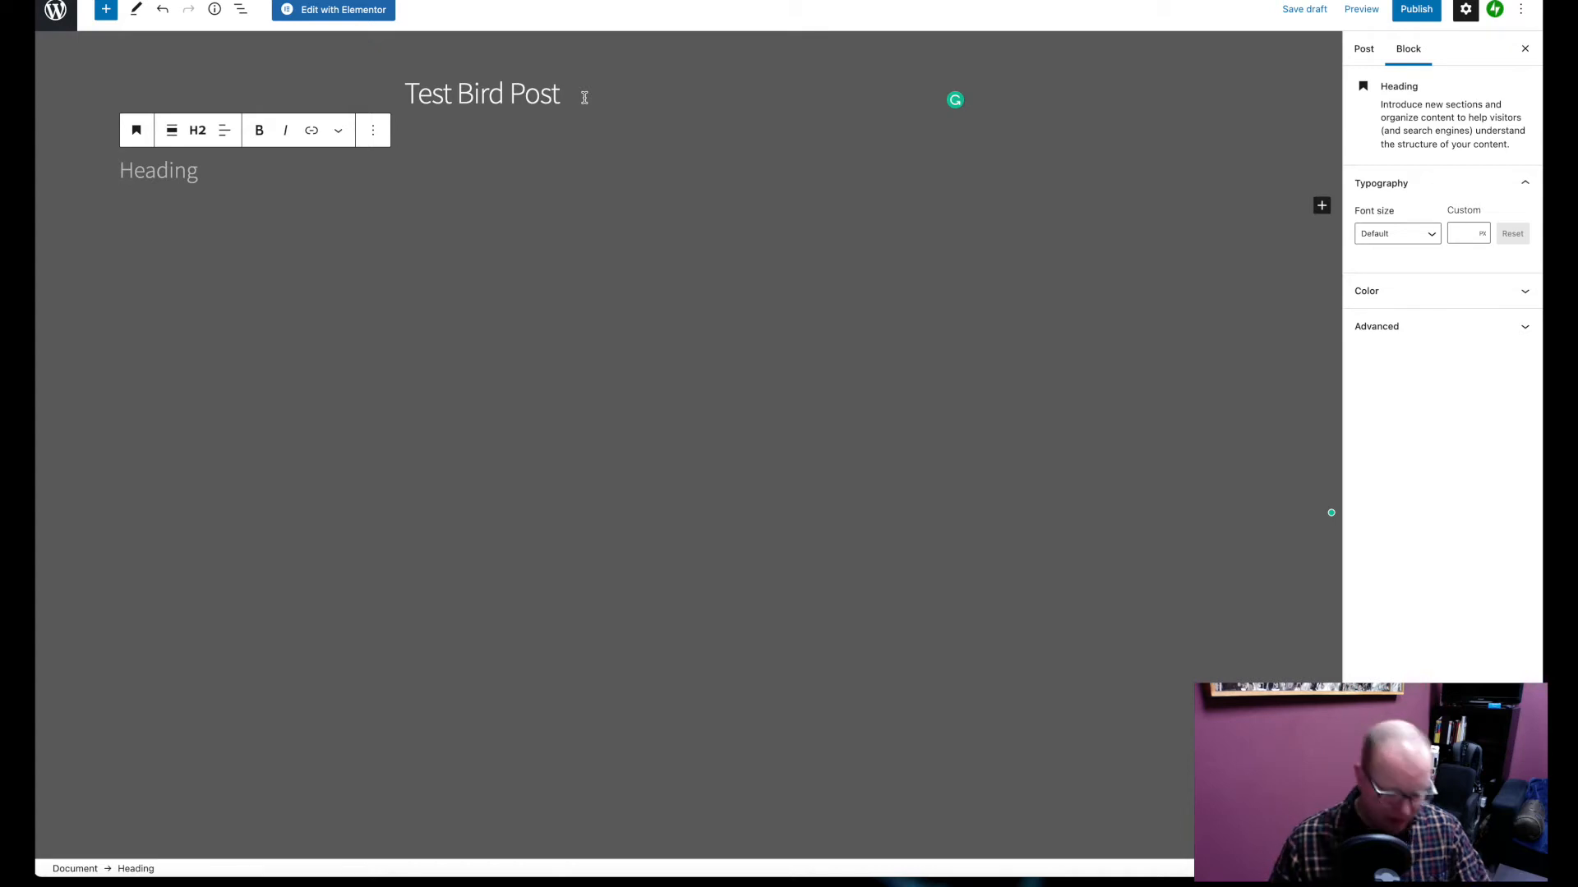
type("New ")
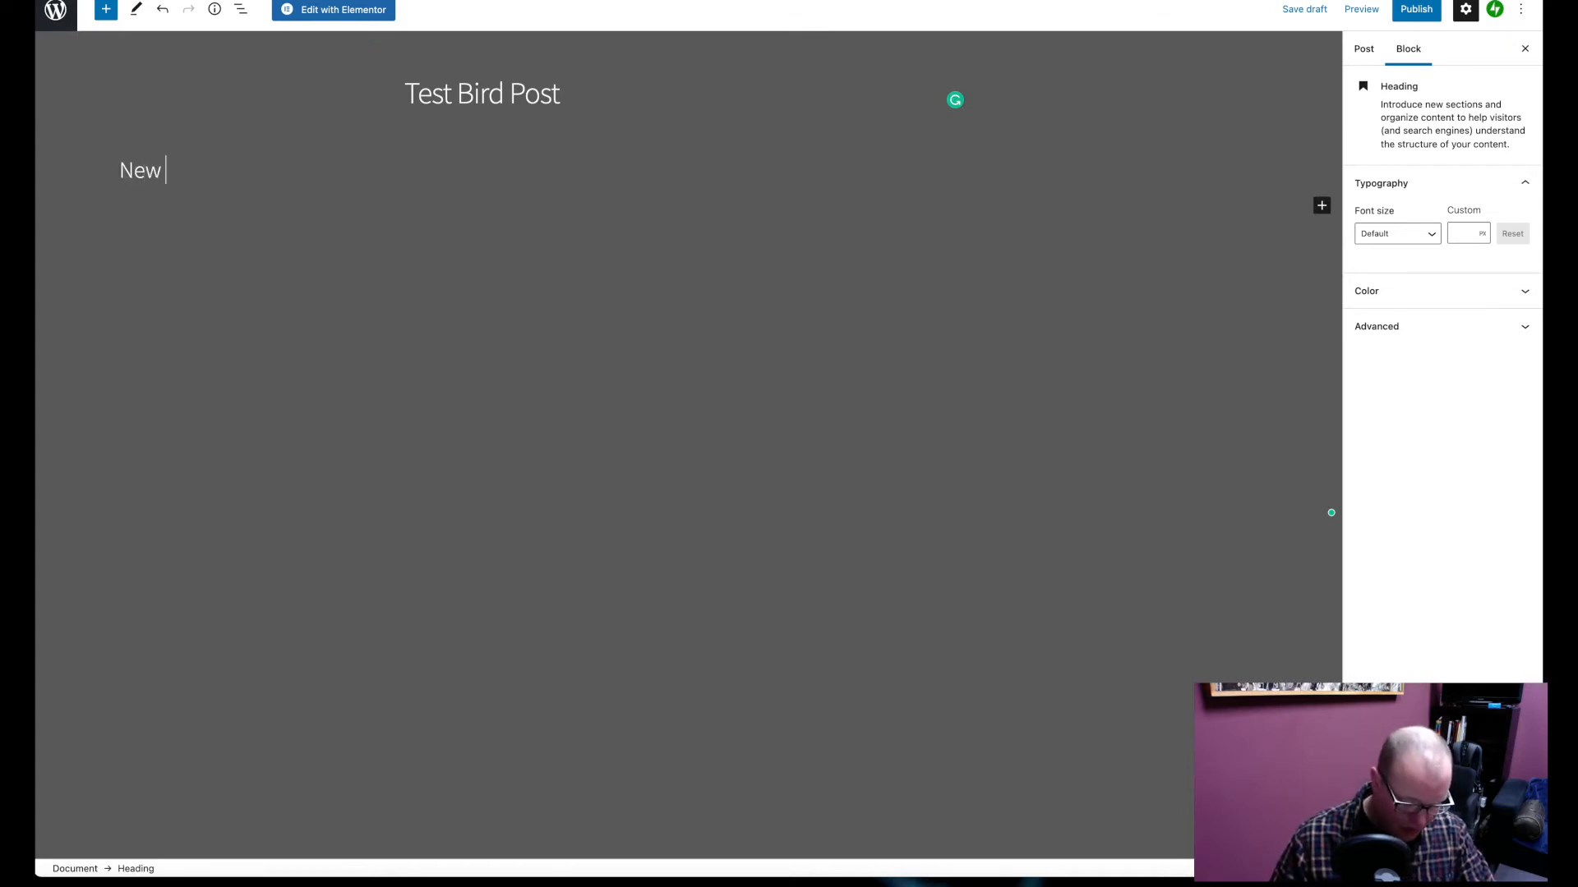
type("test")
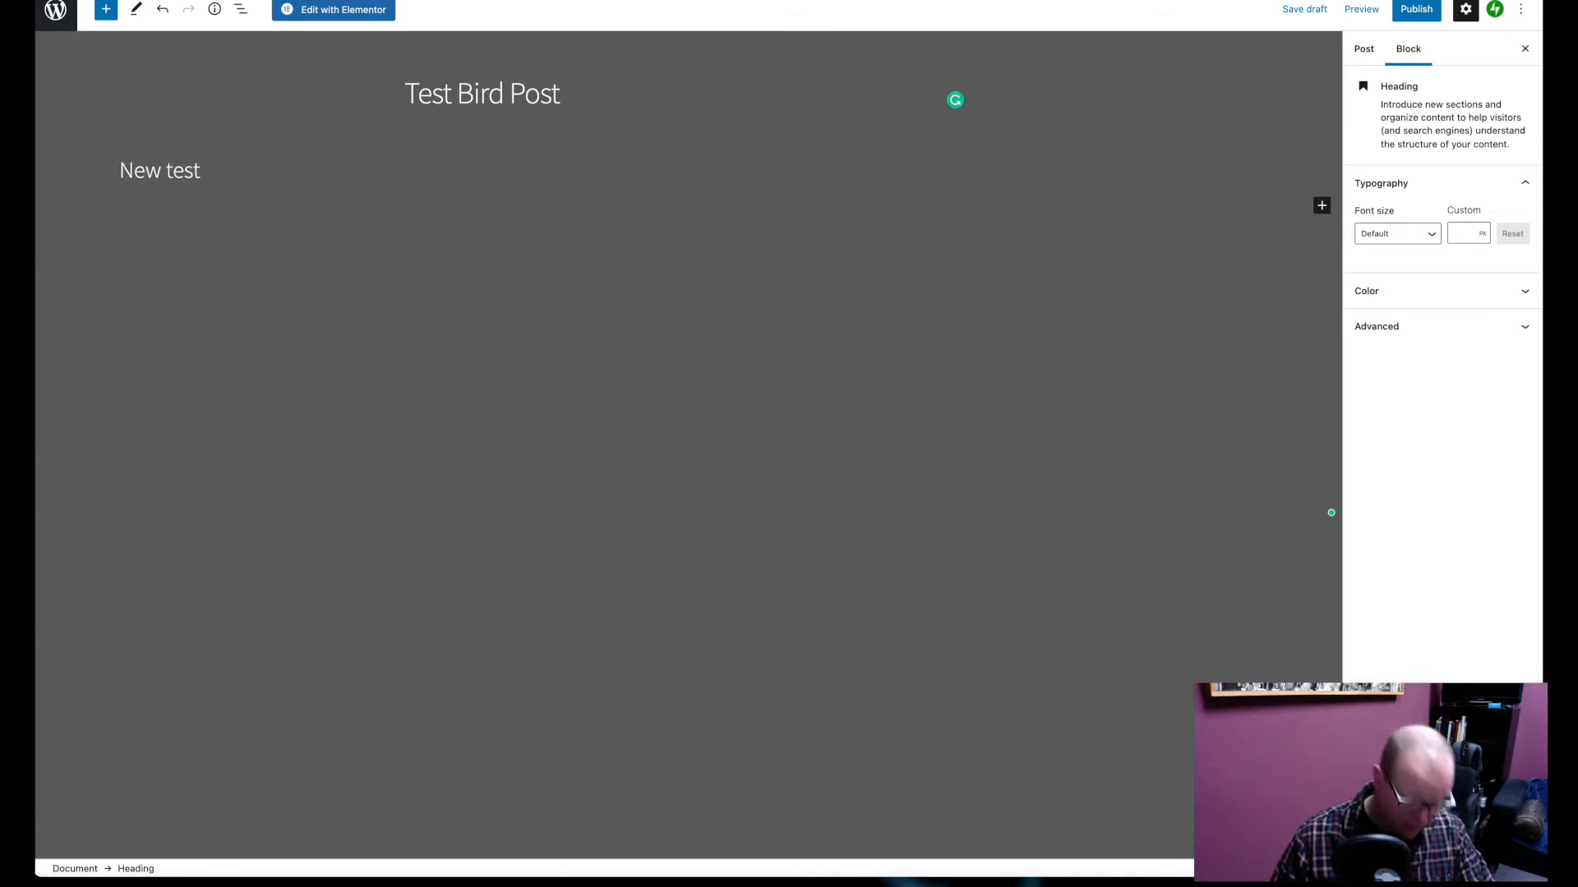
type(" bird ")
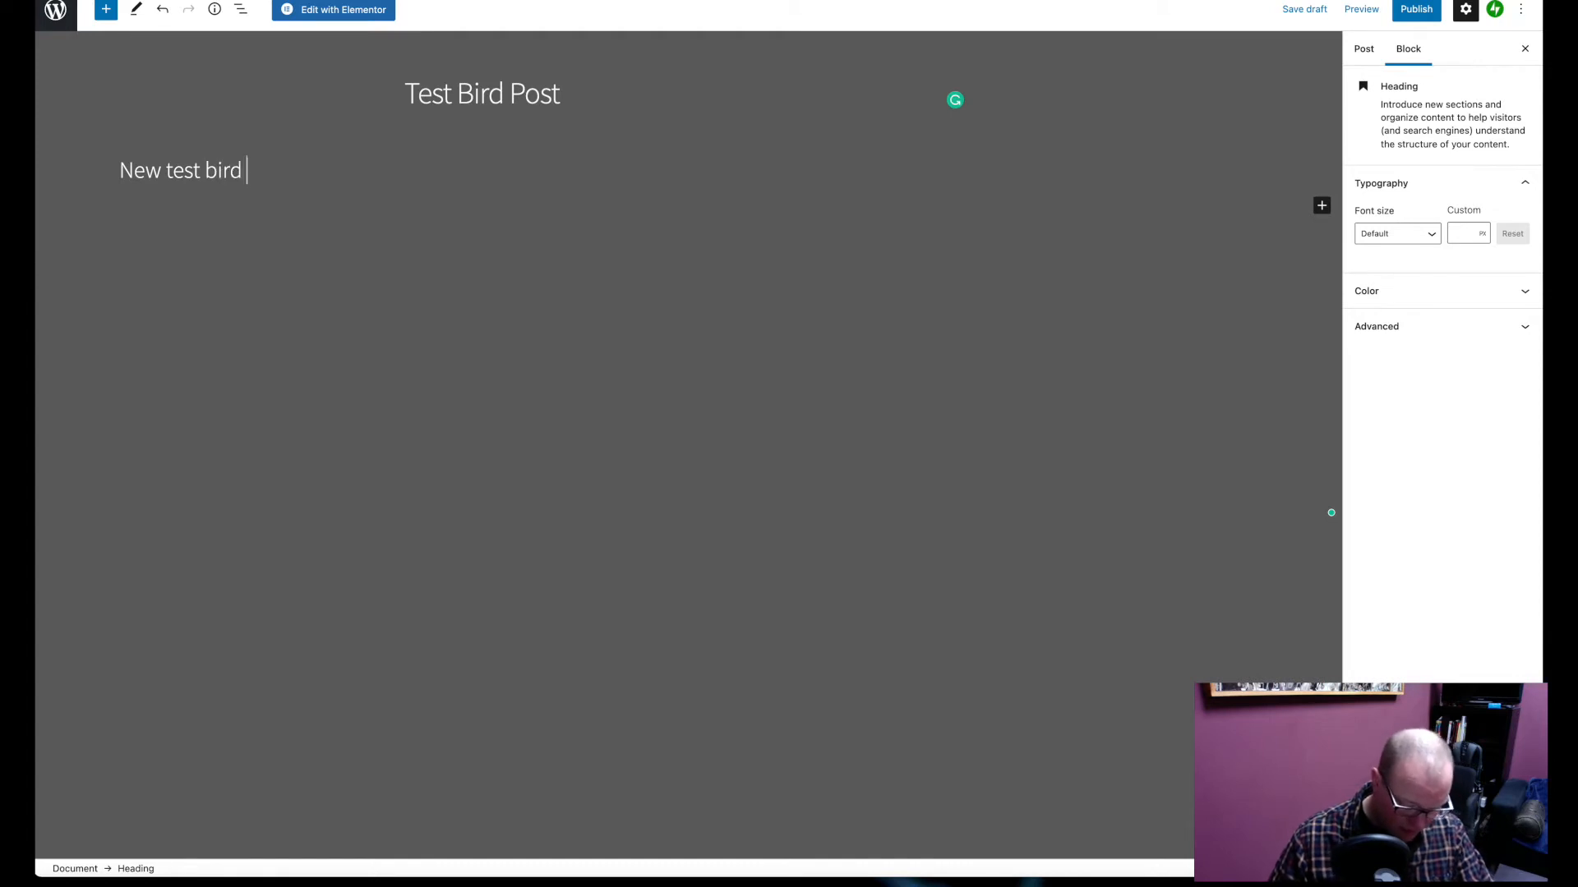
type("post")
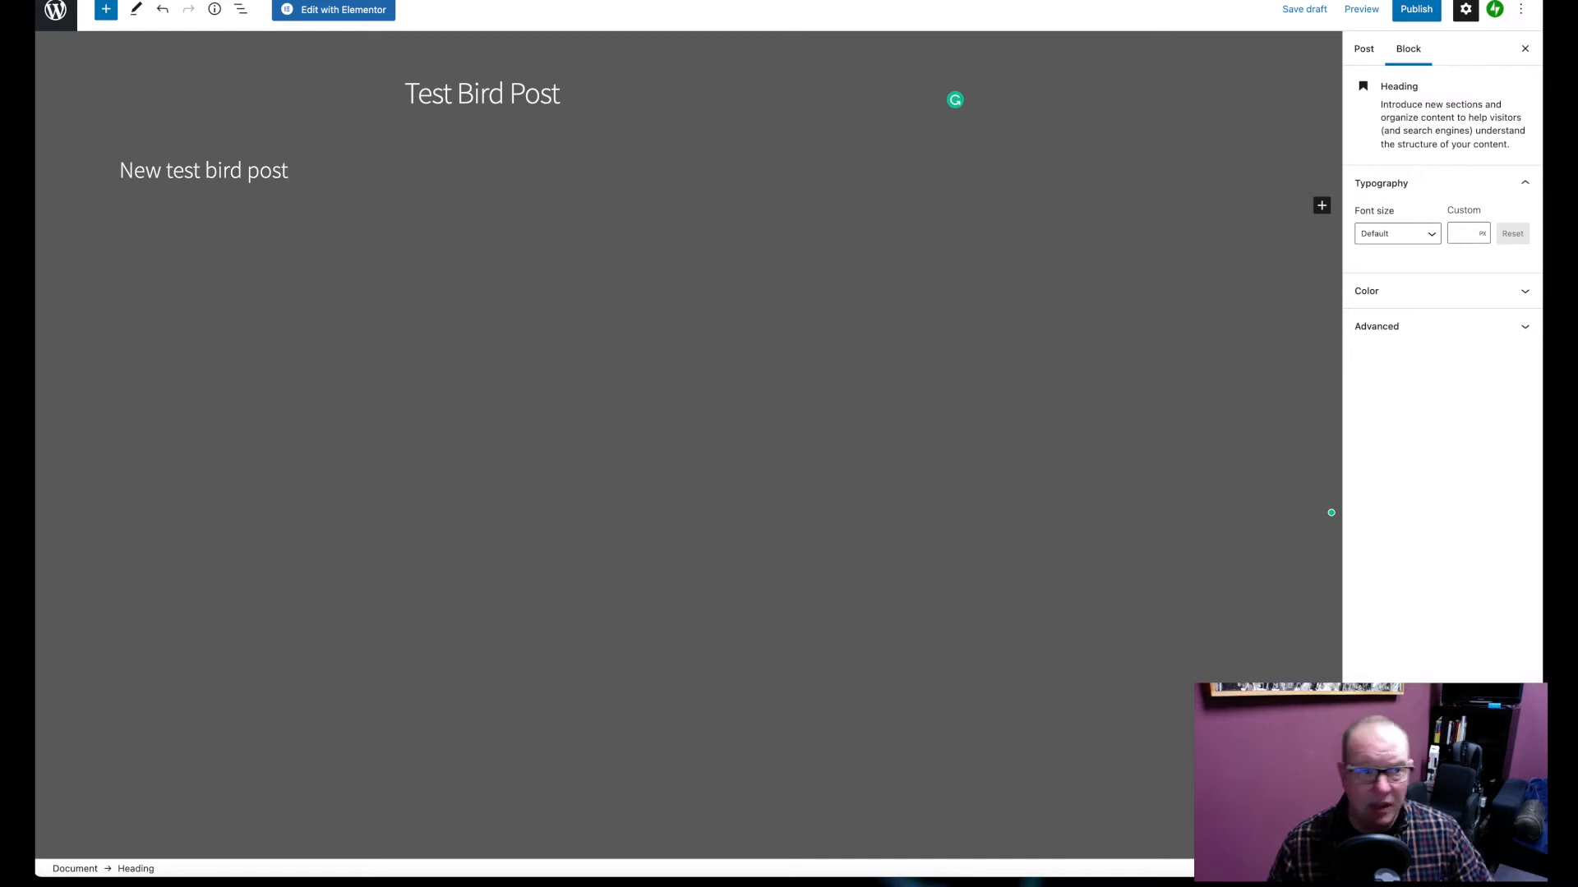
type(".")
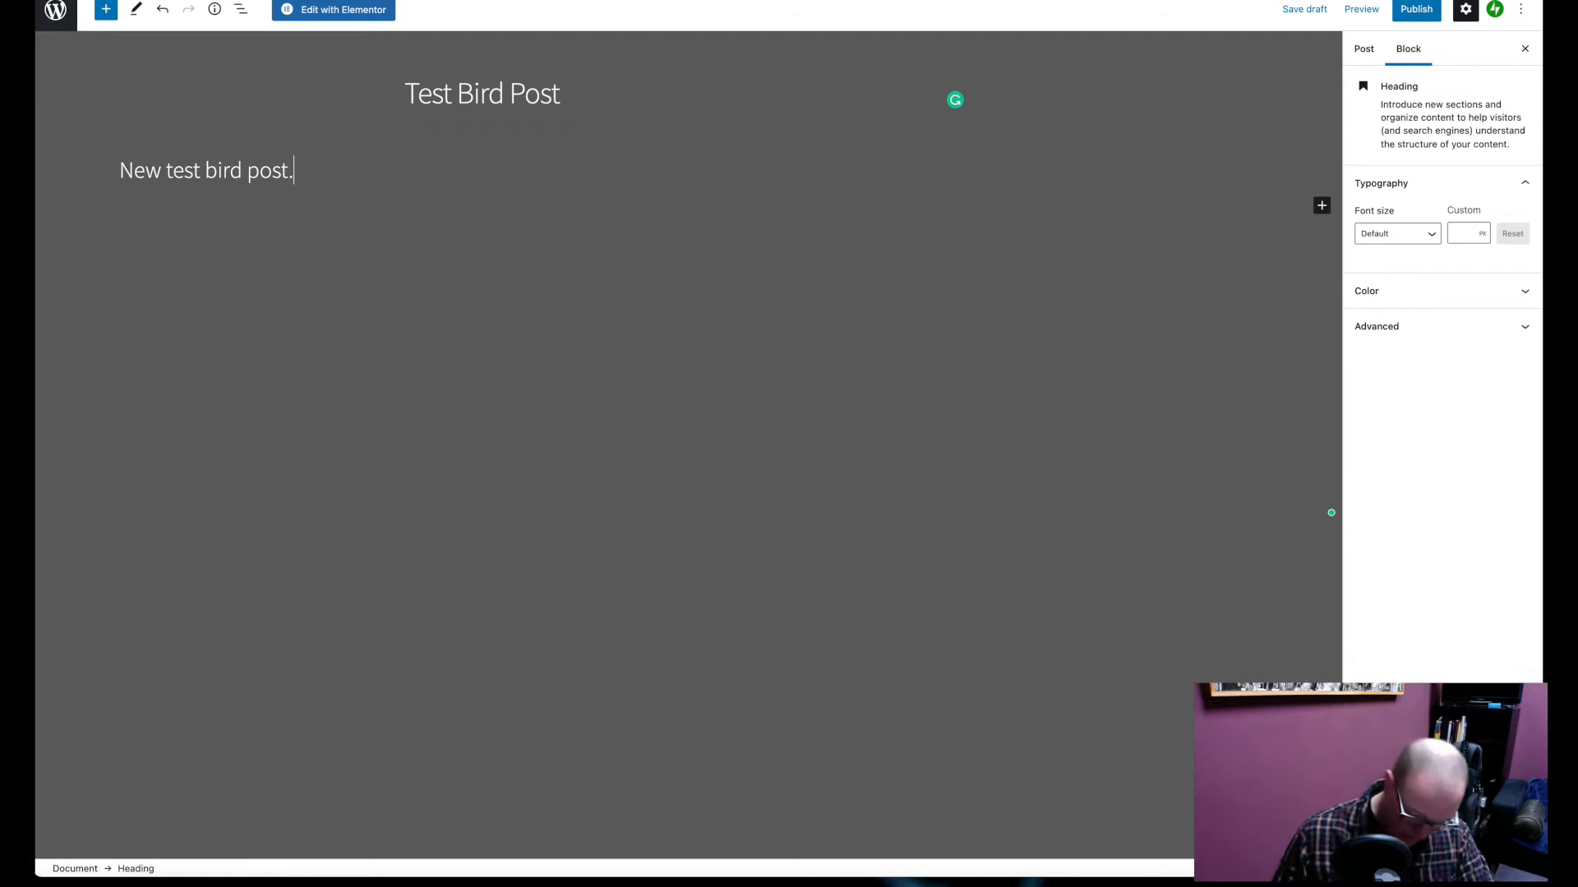
key("Return")
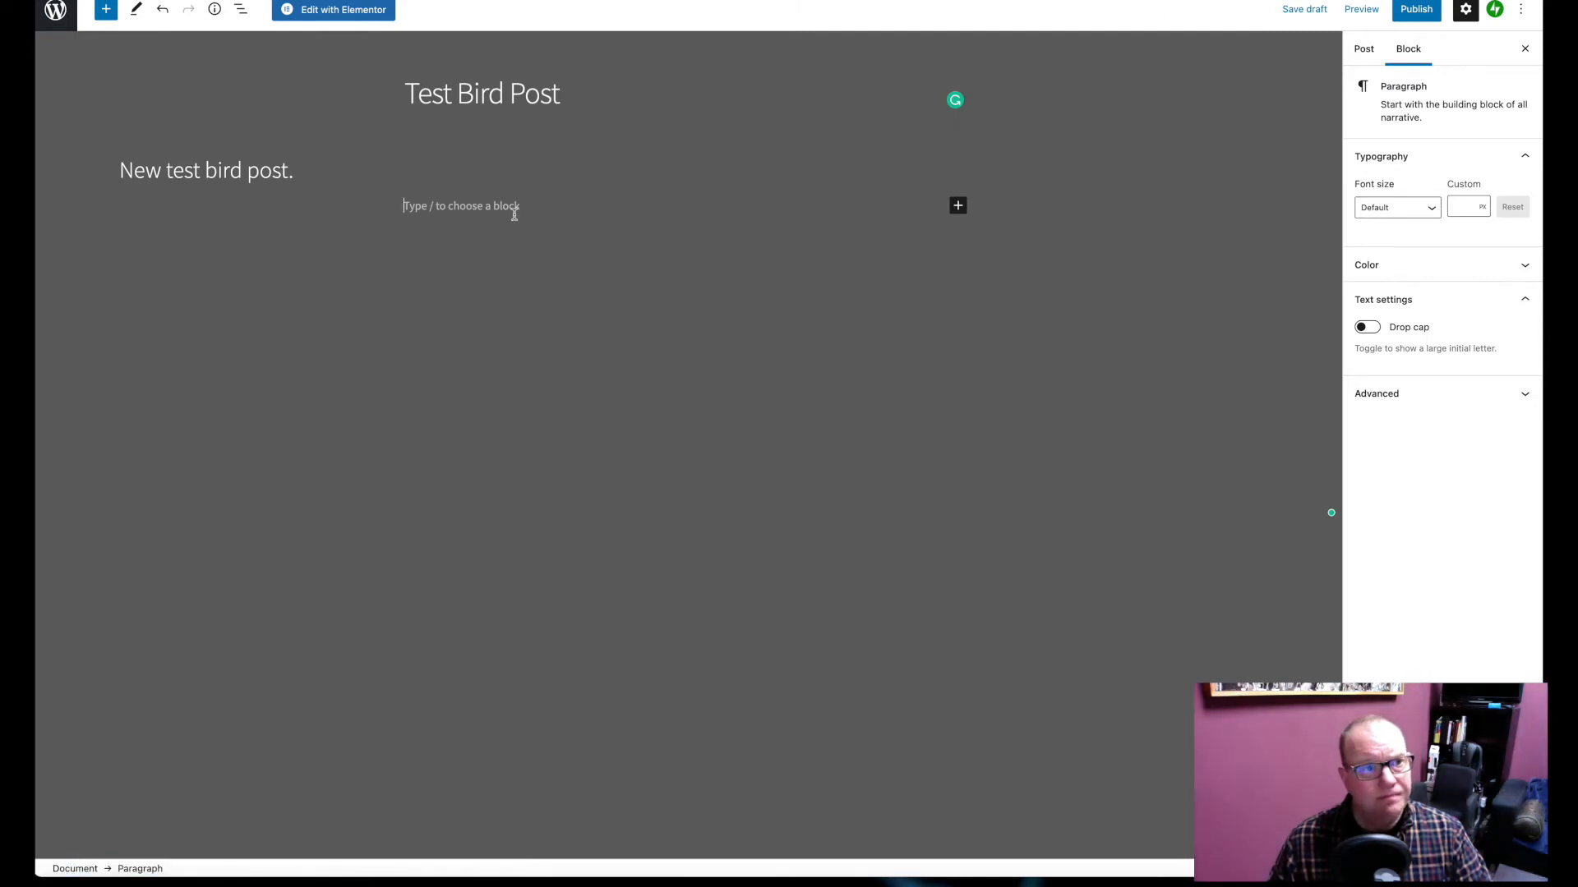
Add a Paragraph block under the heading with the text "Great birds of the day."
left_click(106, 11)
mouse_move(100, 187)
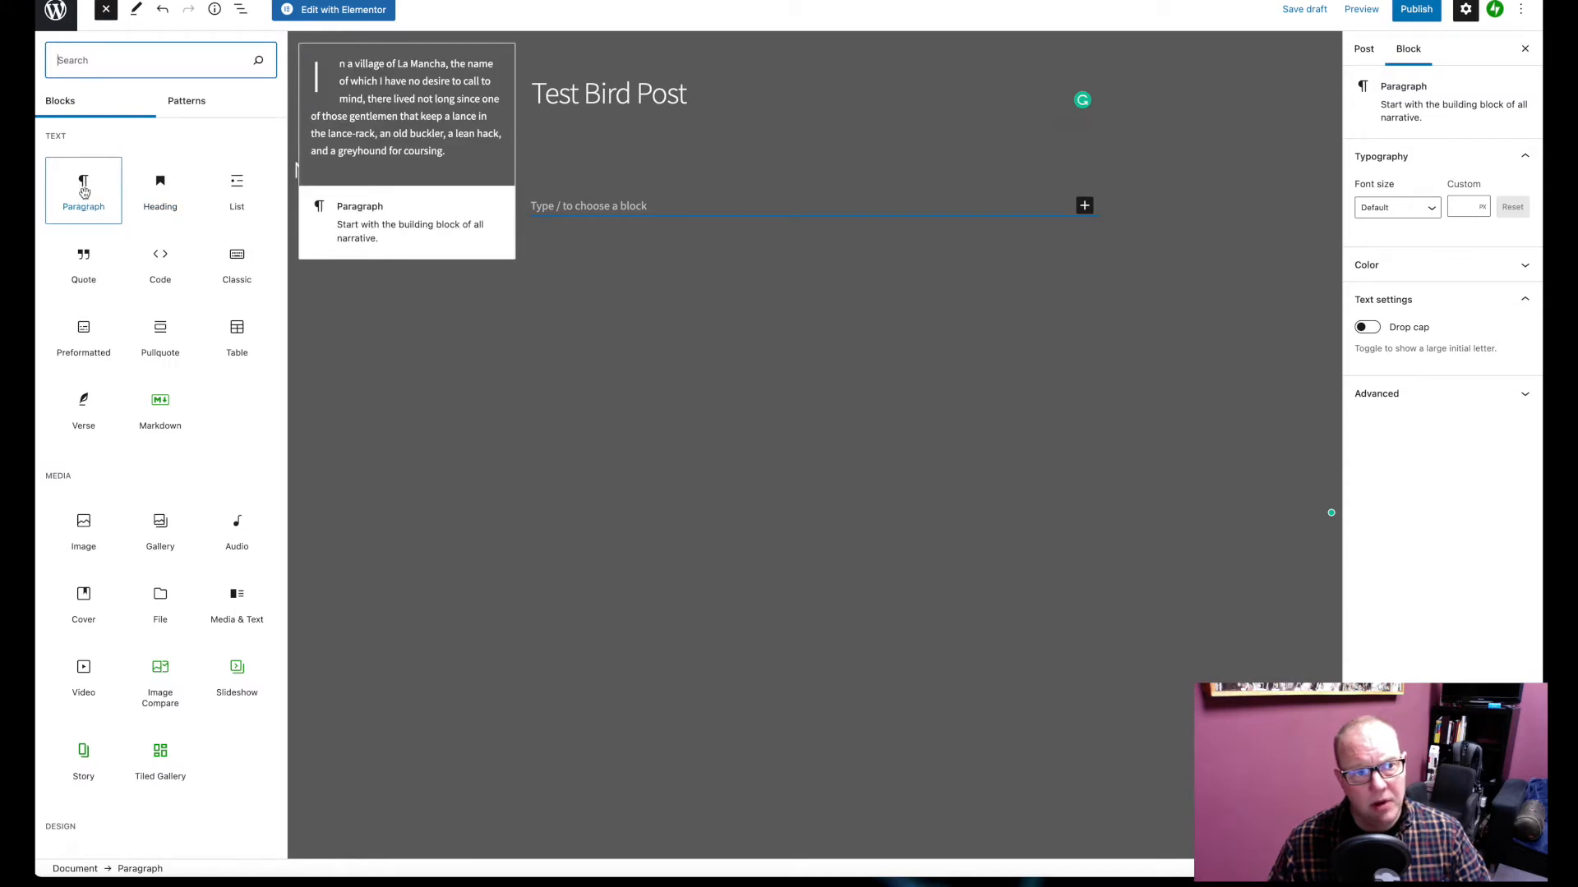
left_click(84, 191)
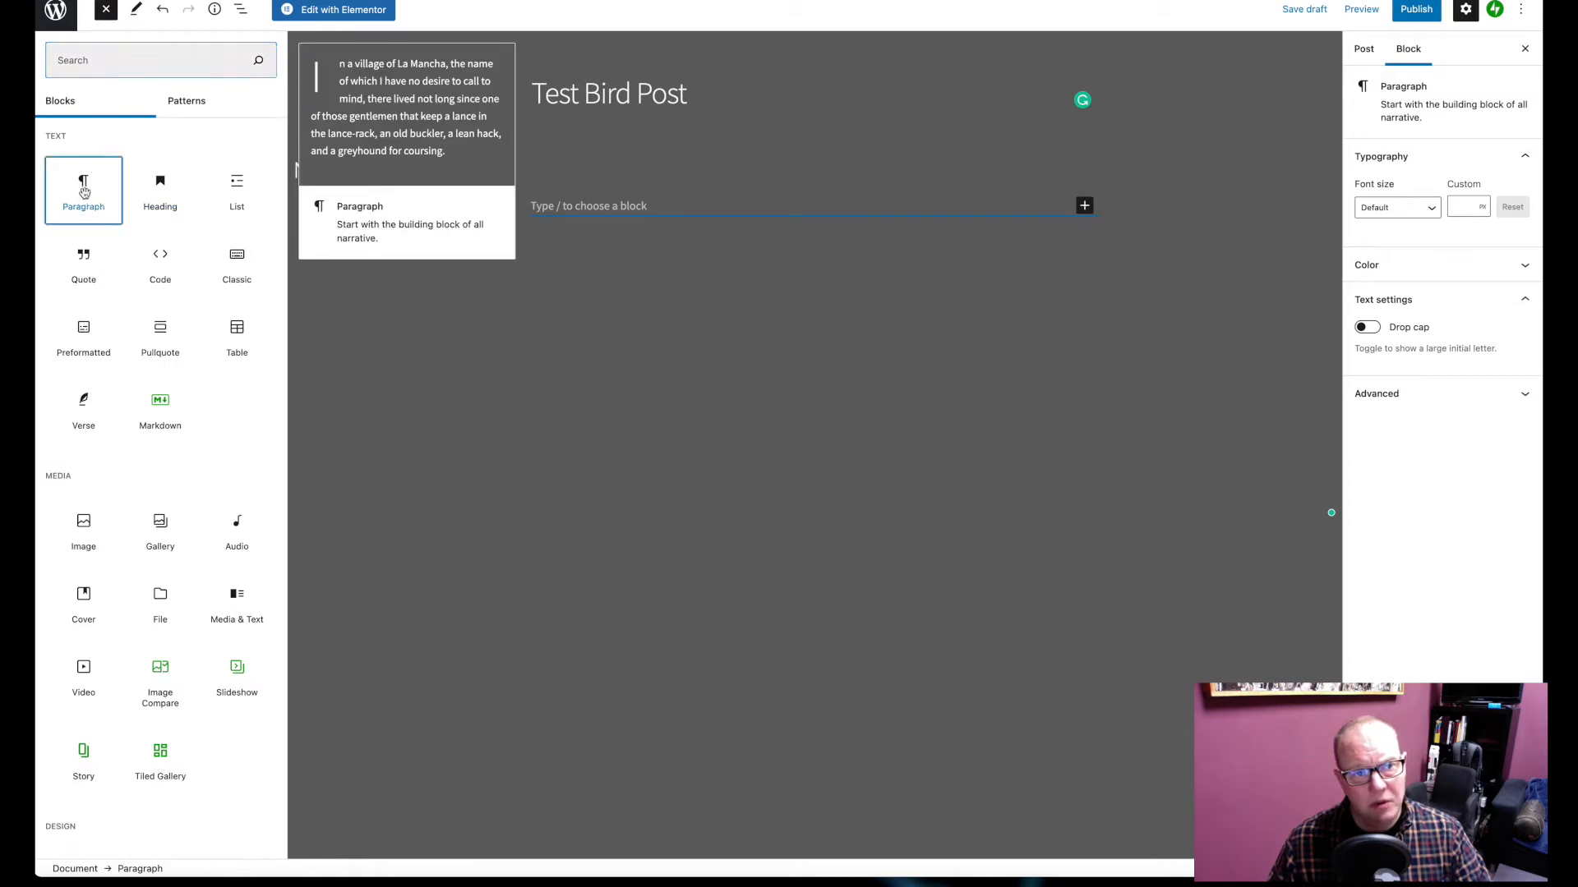
left_click(624, 208)
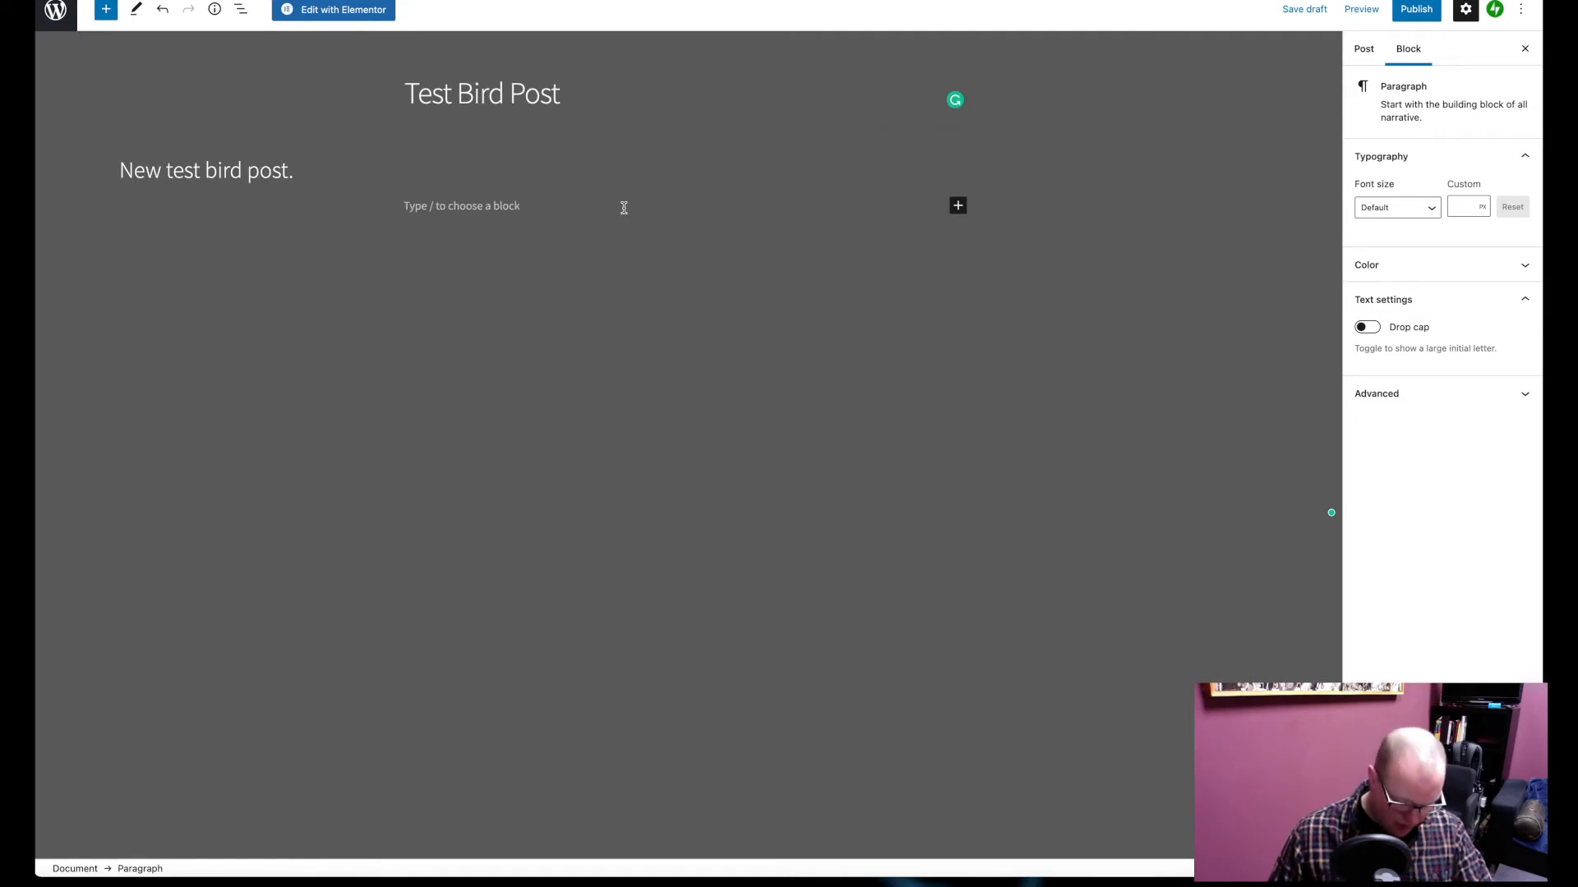
type("Great")
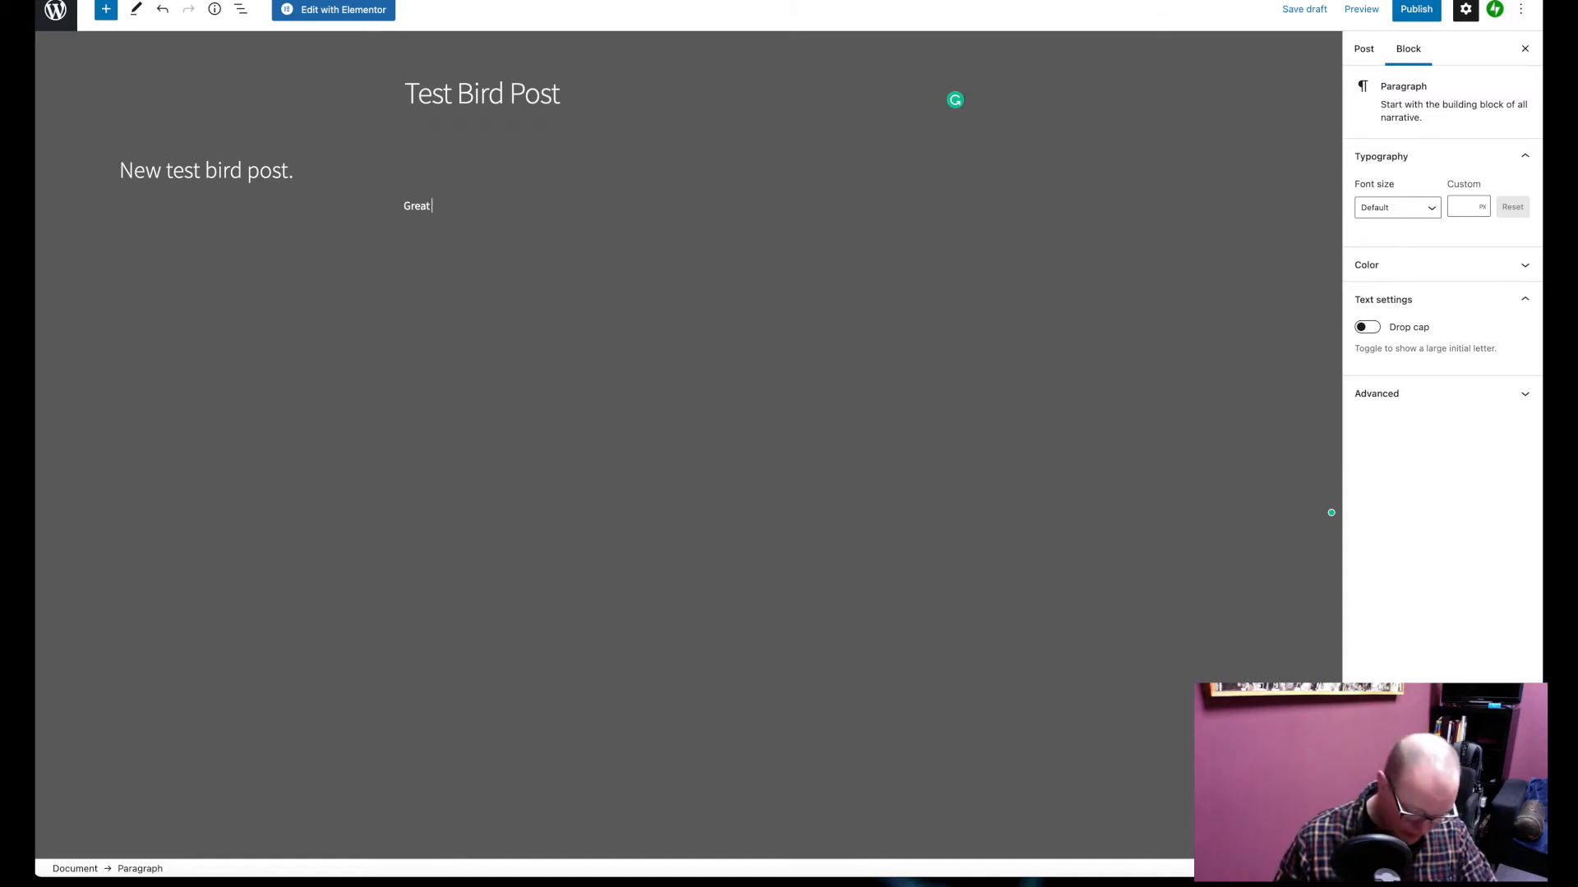
type(" b")
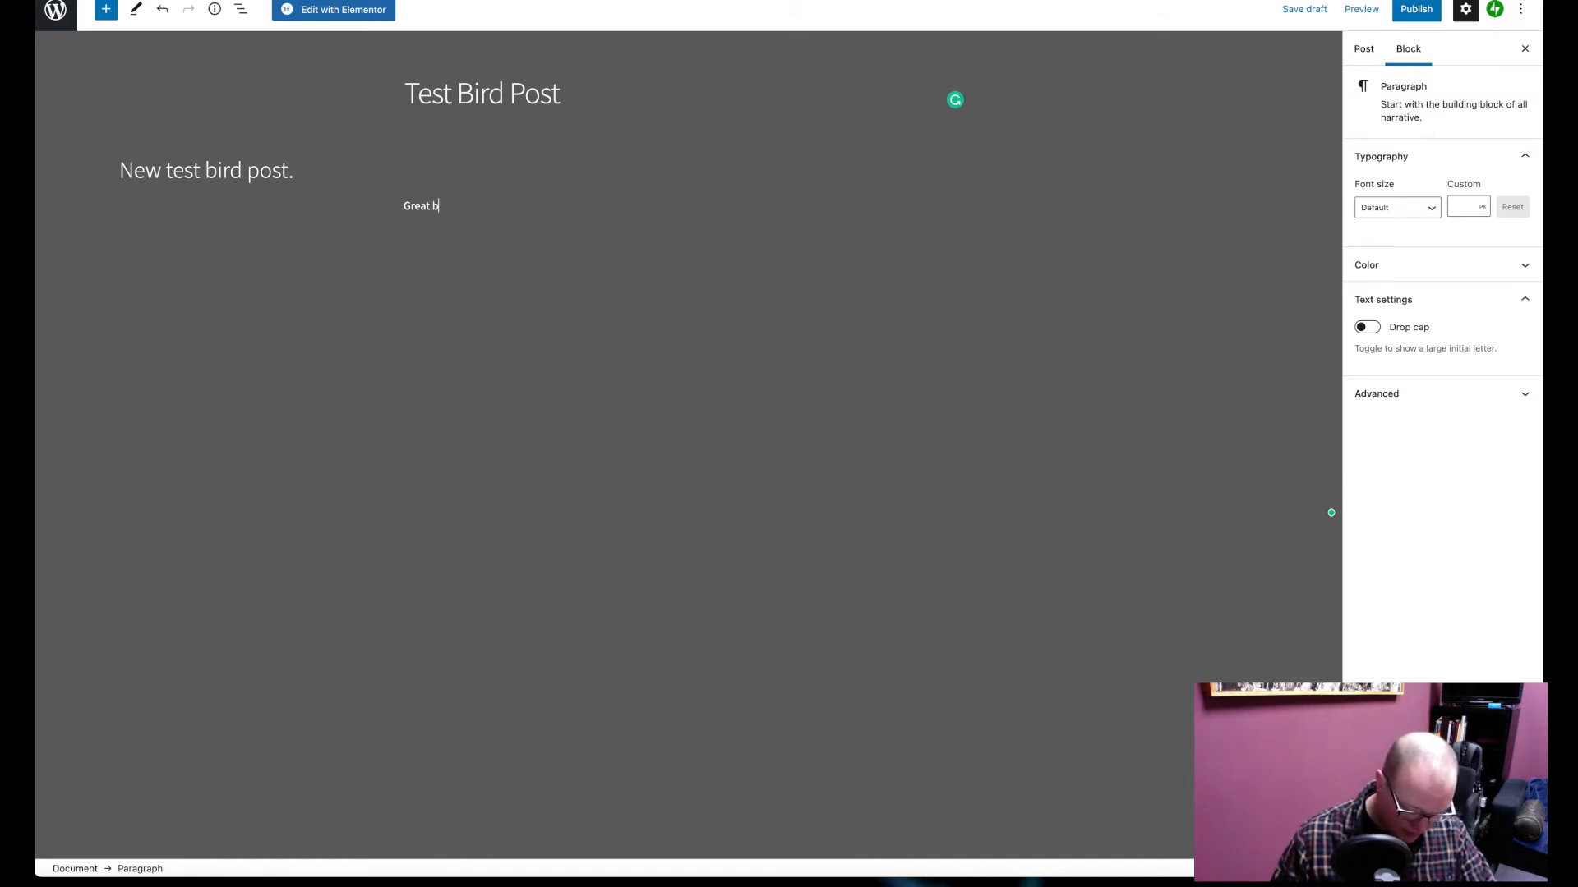
type("irds")
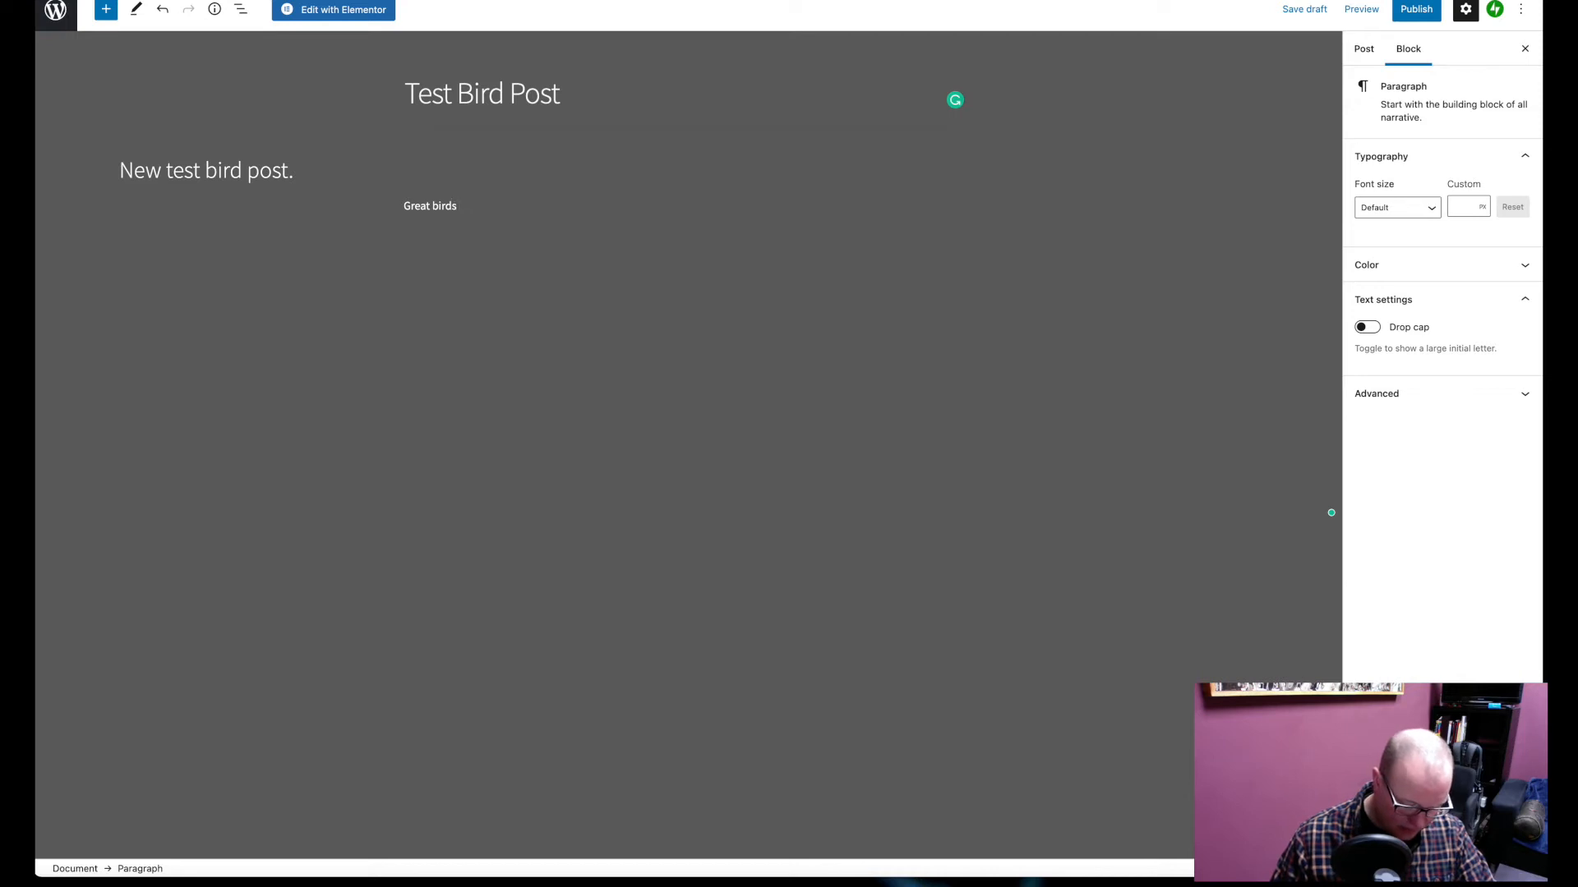
type(" of the")
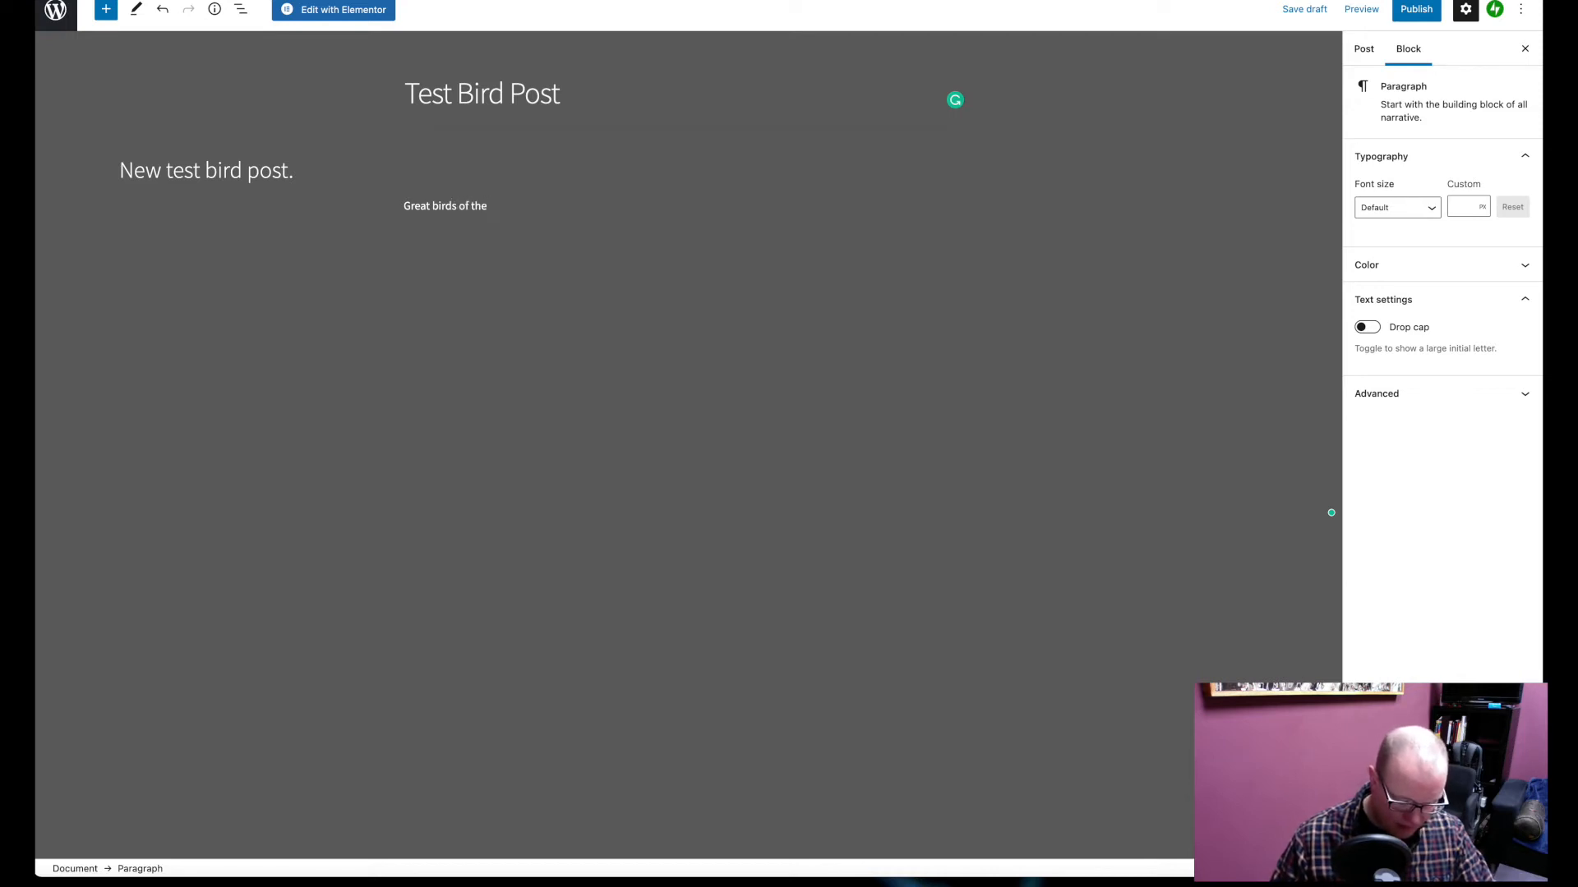
type(" day.")
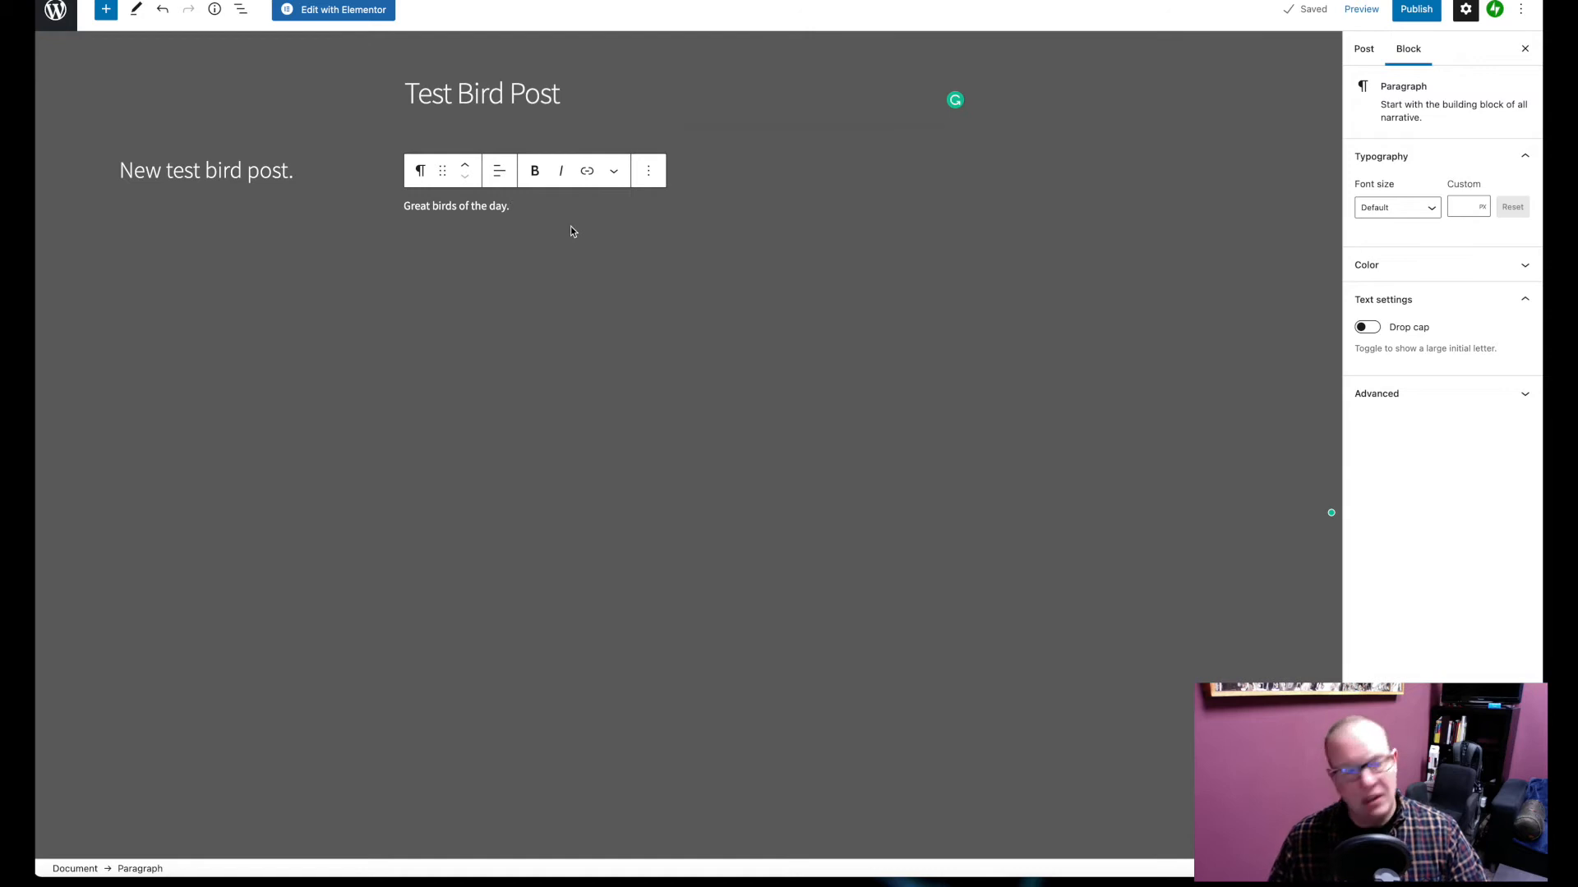
key("Return")
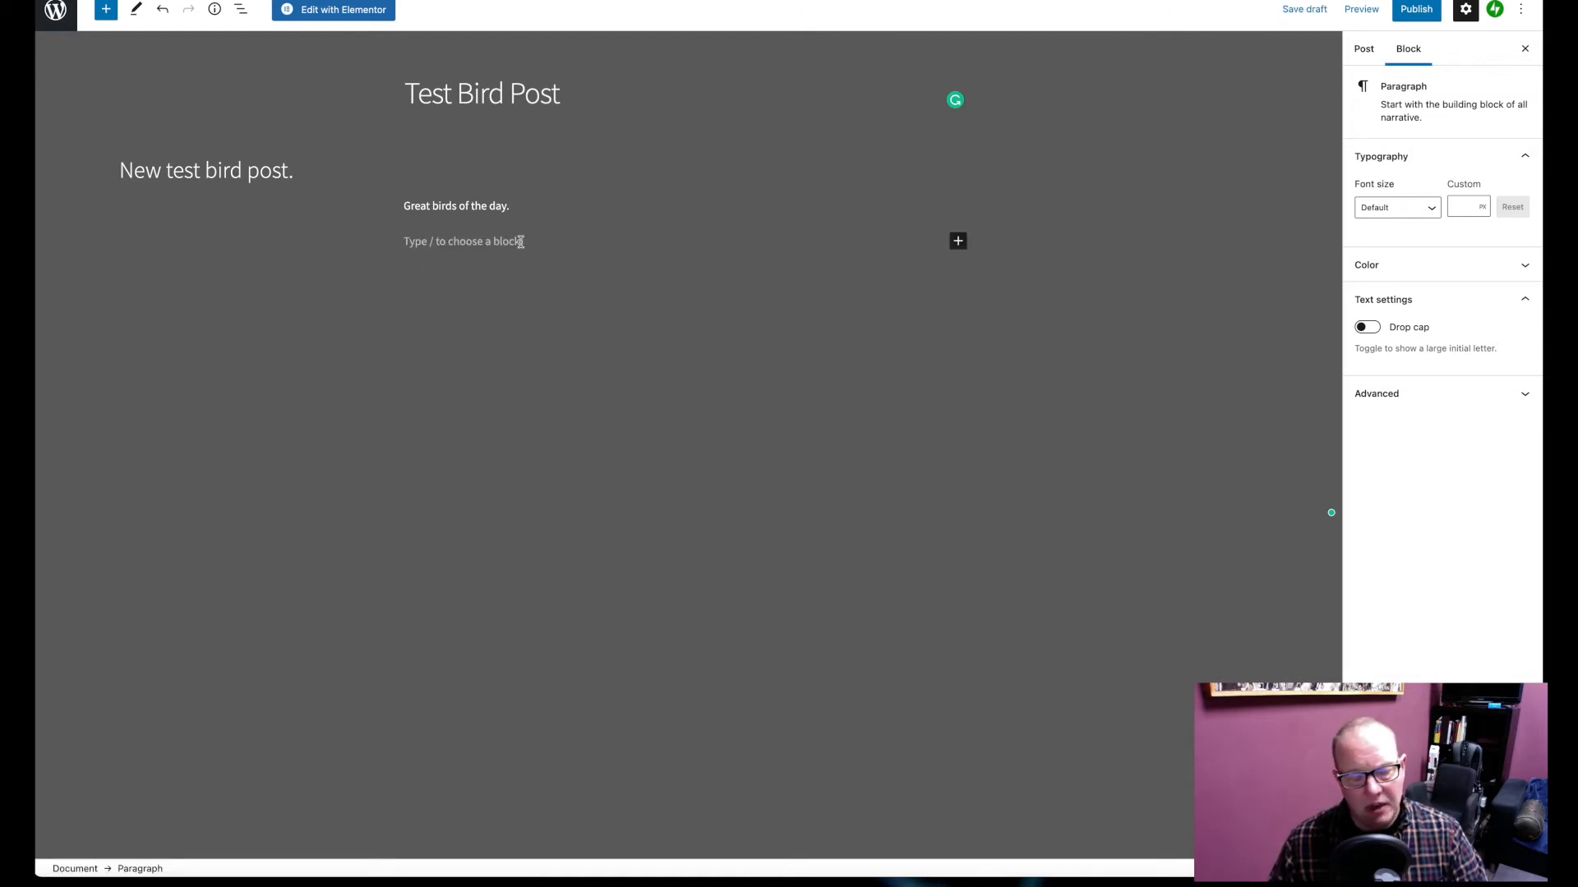
Search the blocks for "image" and insert an Image block below the paragraph
left_click(107, 11)
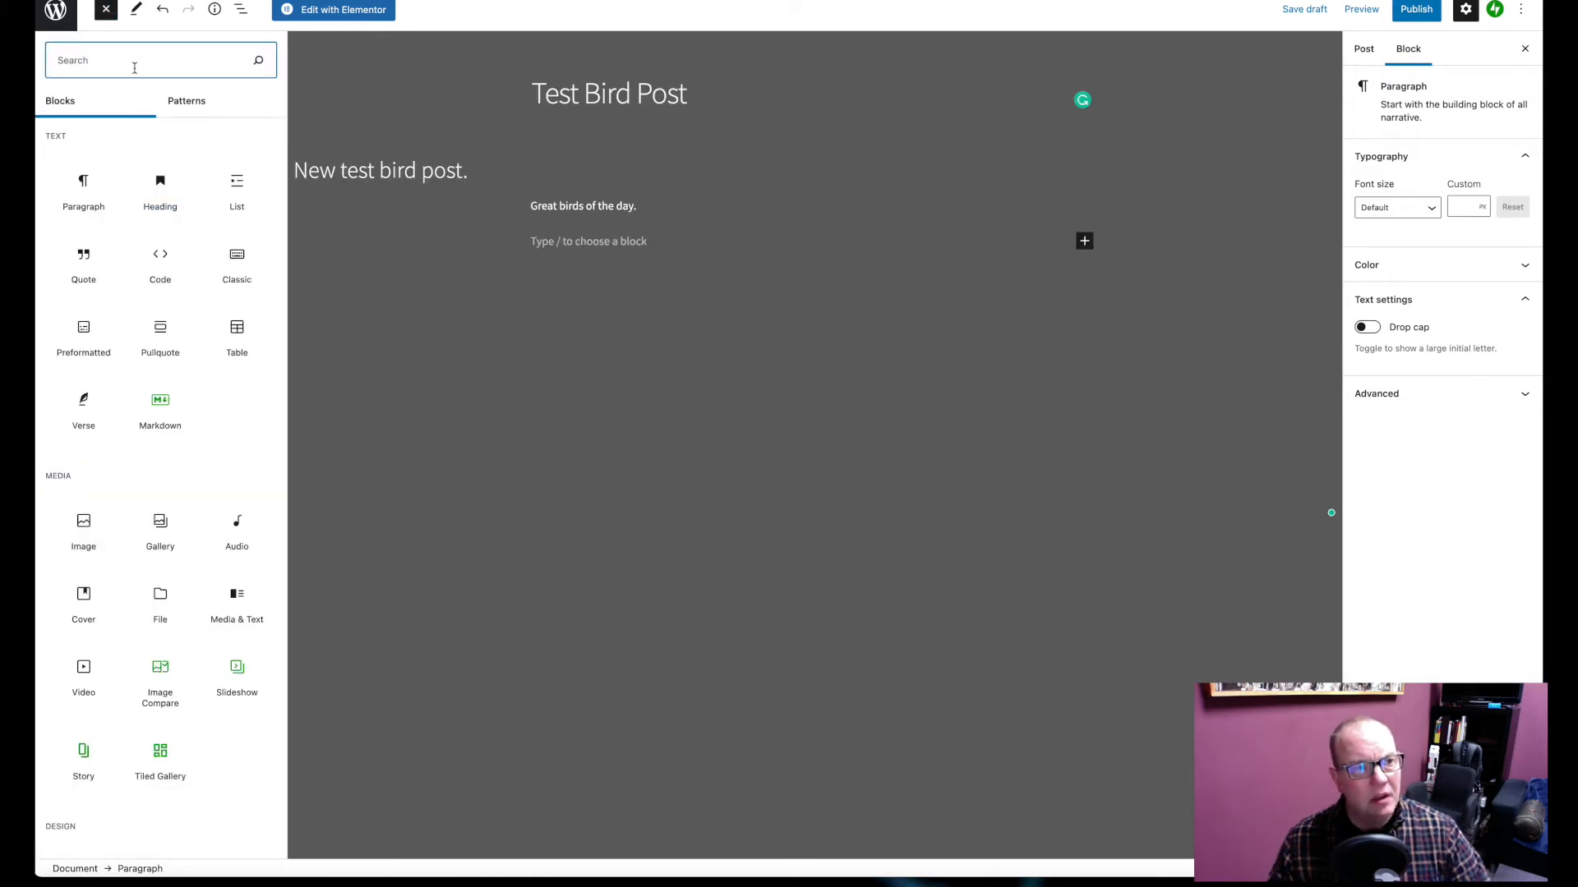
type("image")
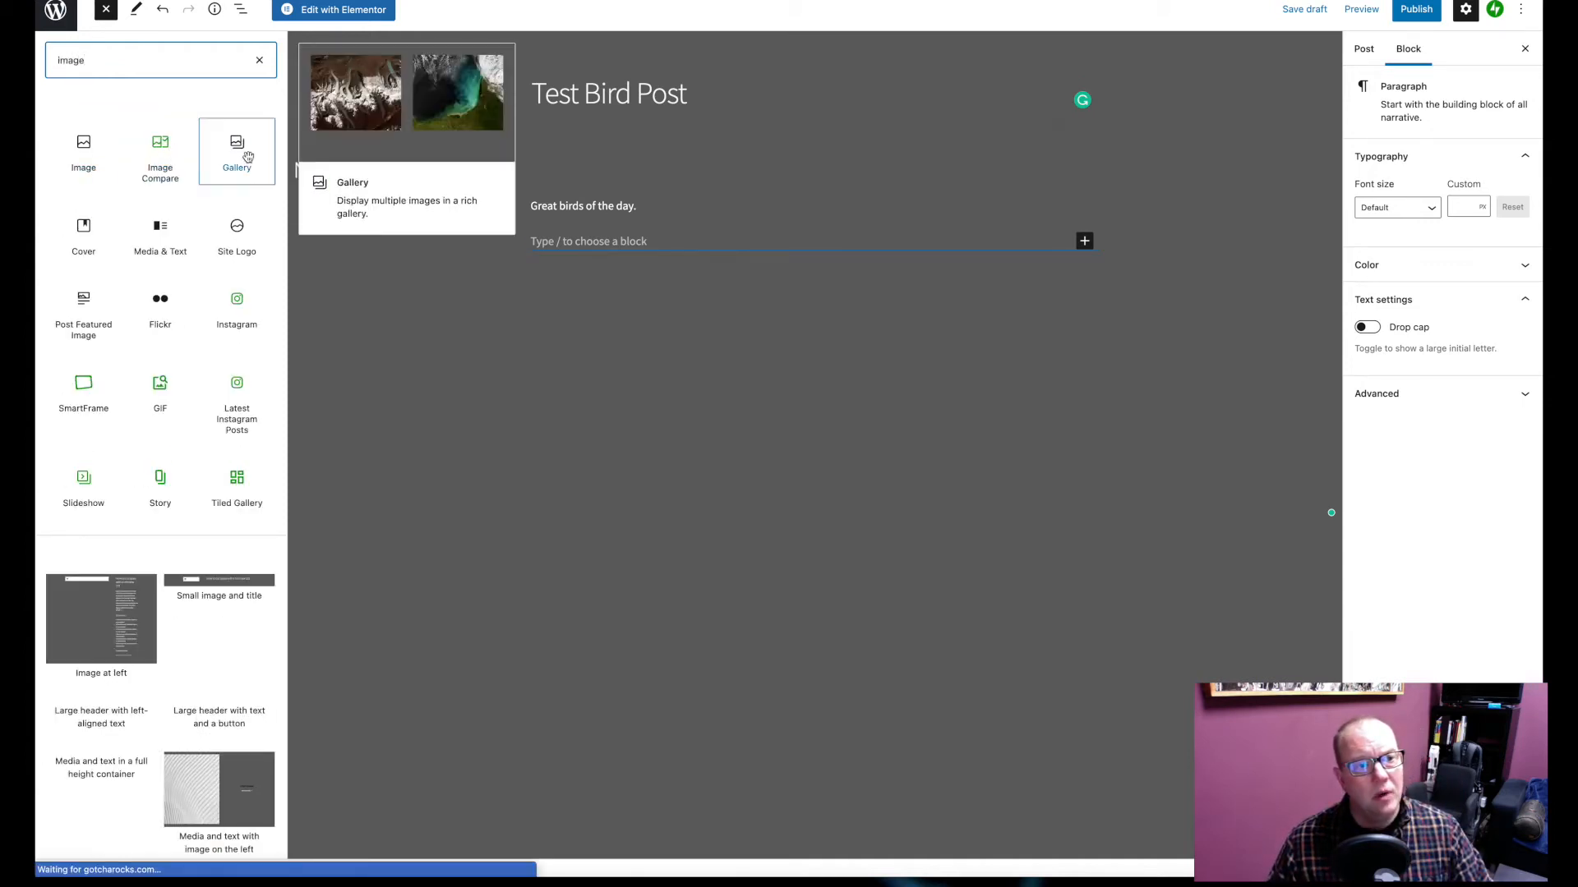
left_click(81, 153)
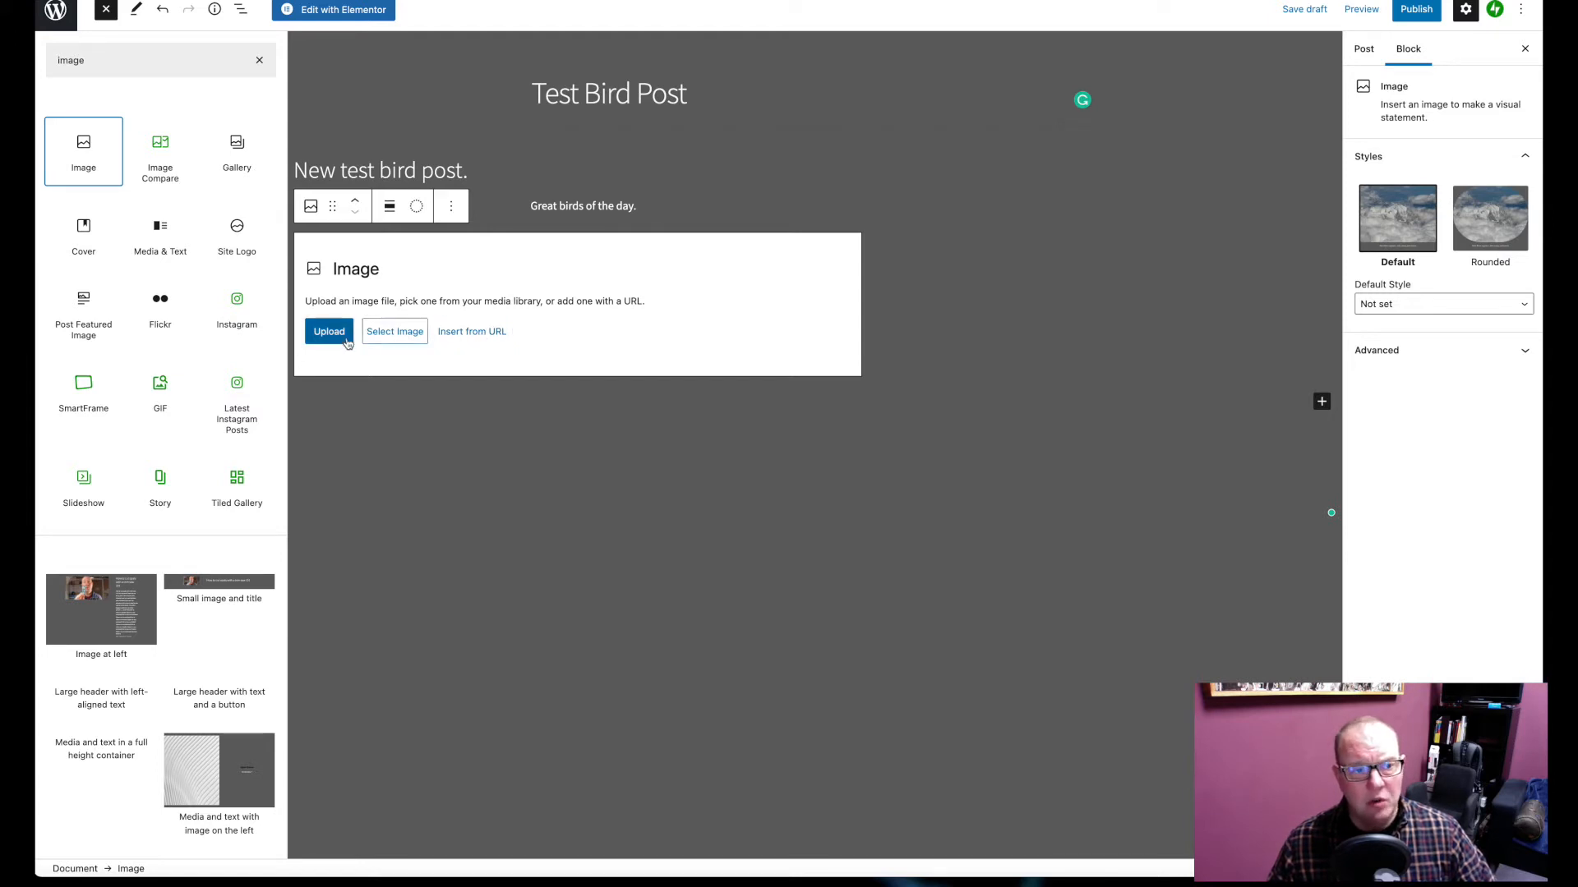
Fill the Image block with the wooden birdhouse photo from the media library
left_click(390, 333)
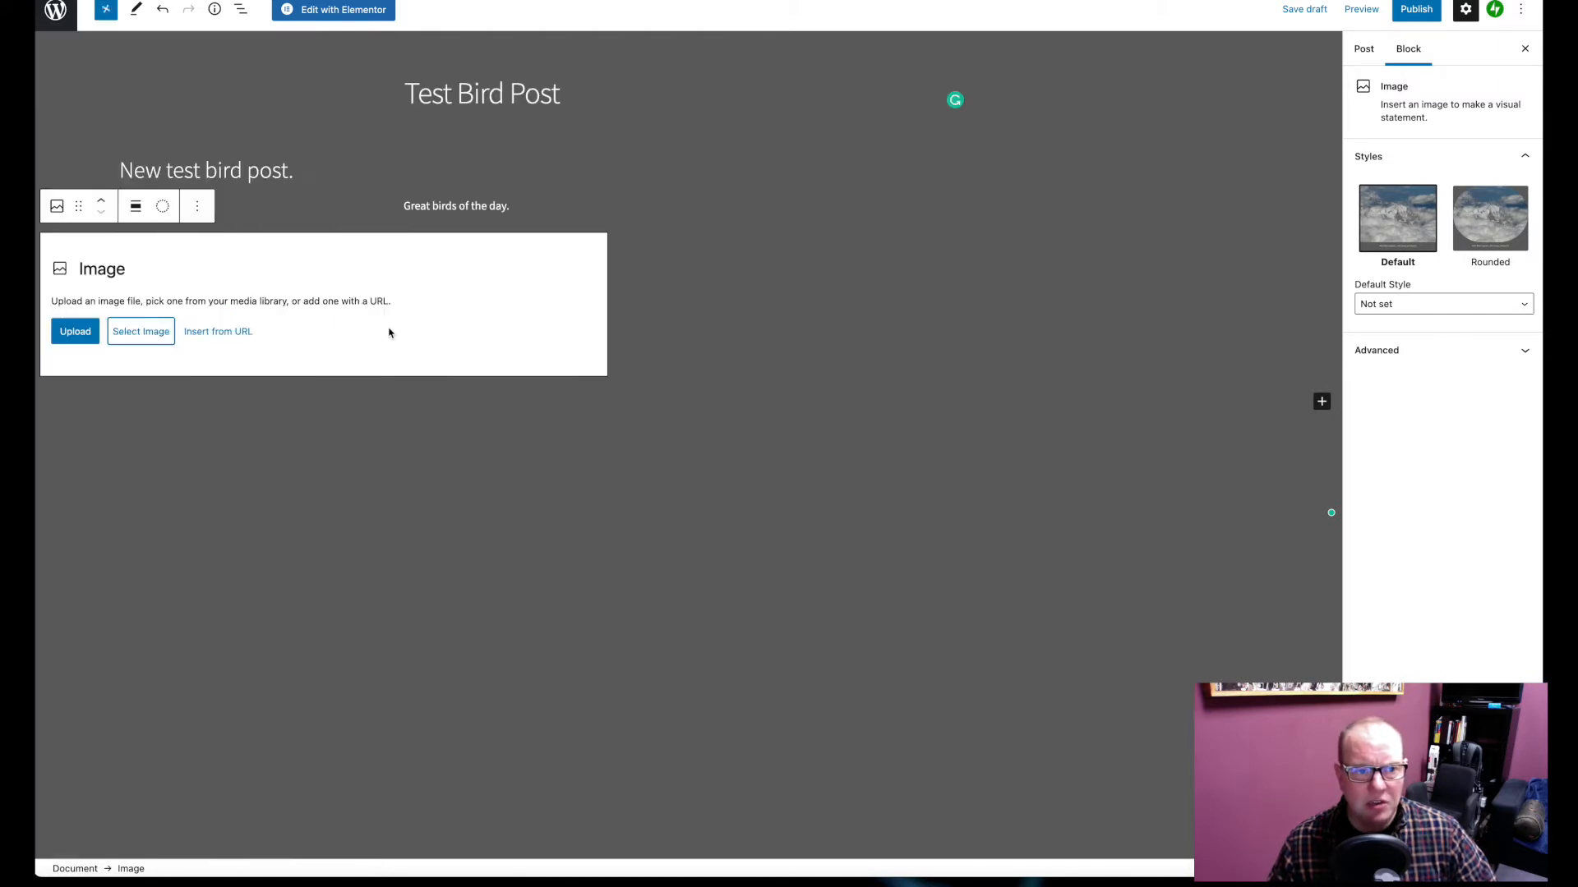
left_click(143, 333)
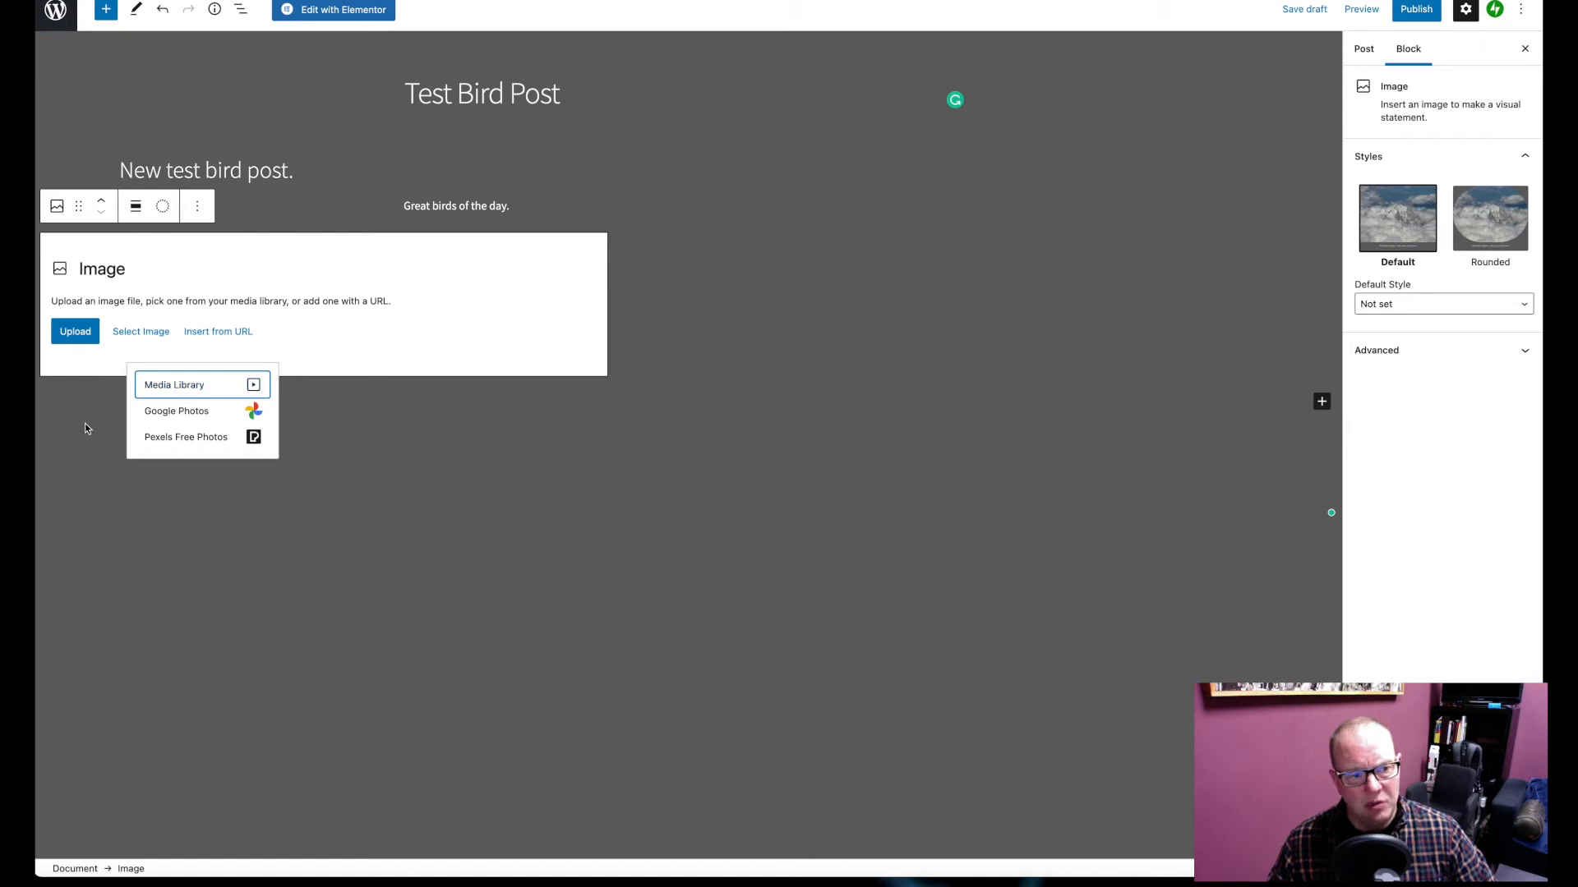
left_click(180, 387)
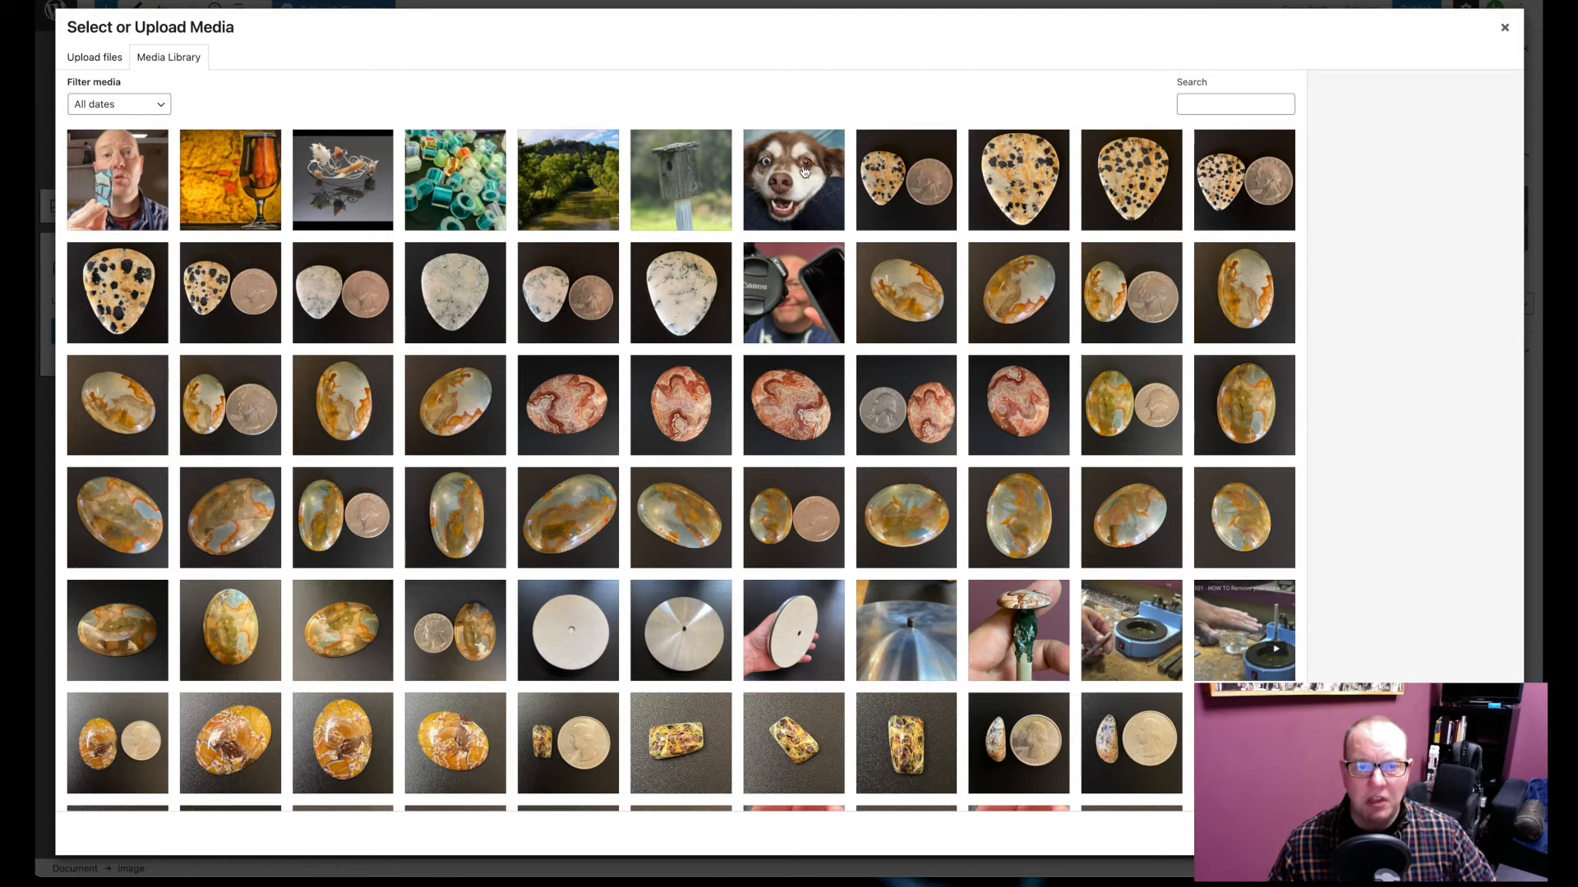
left_click(794, 190)
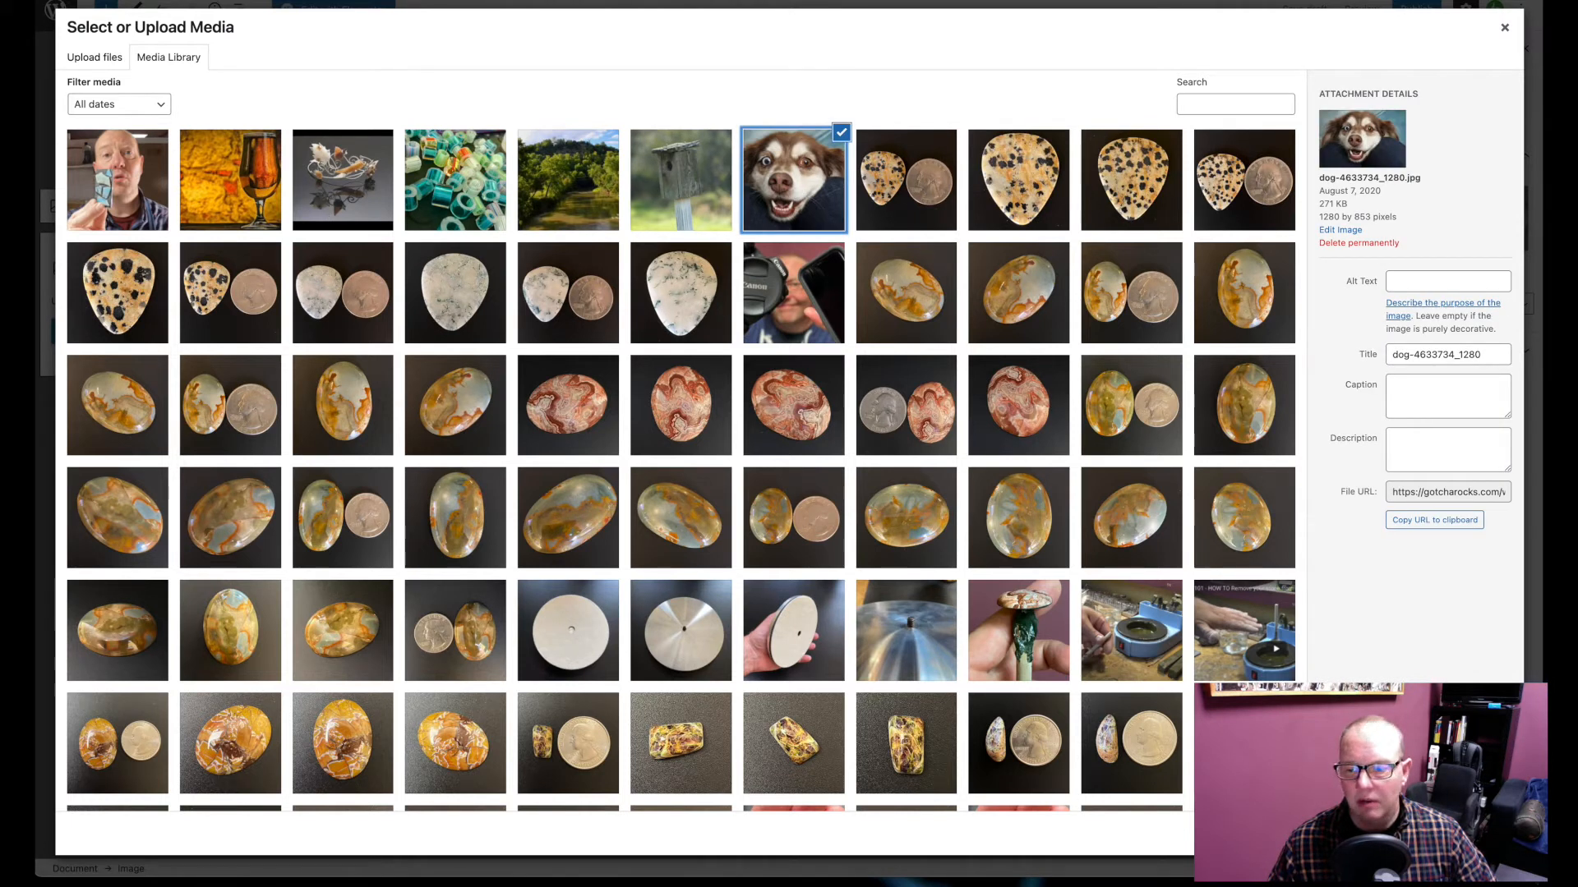
left_click(641, 171)
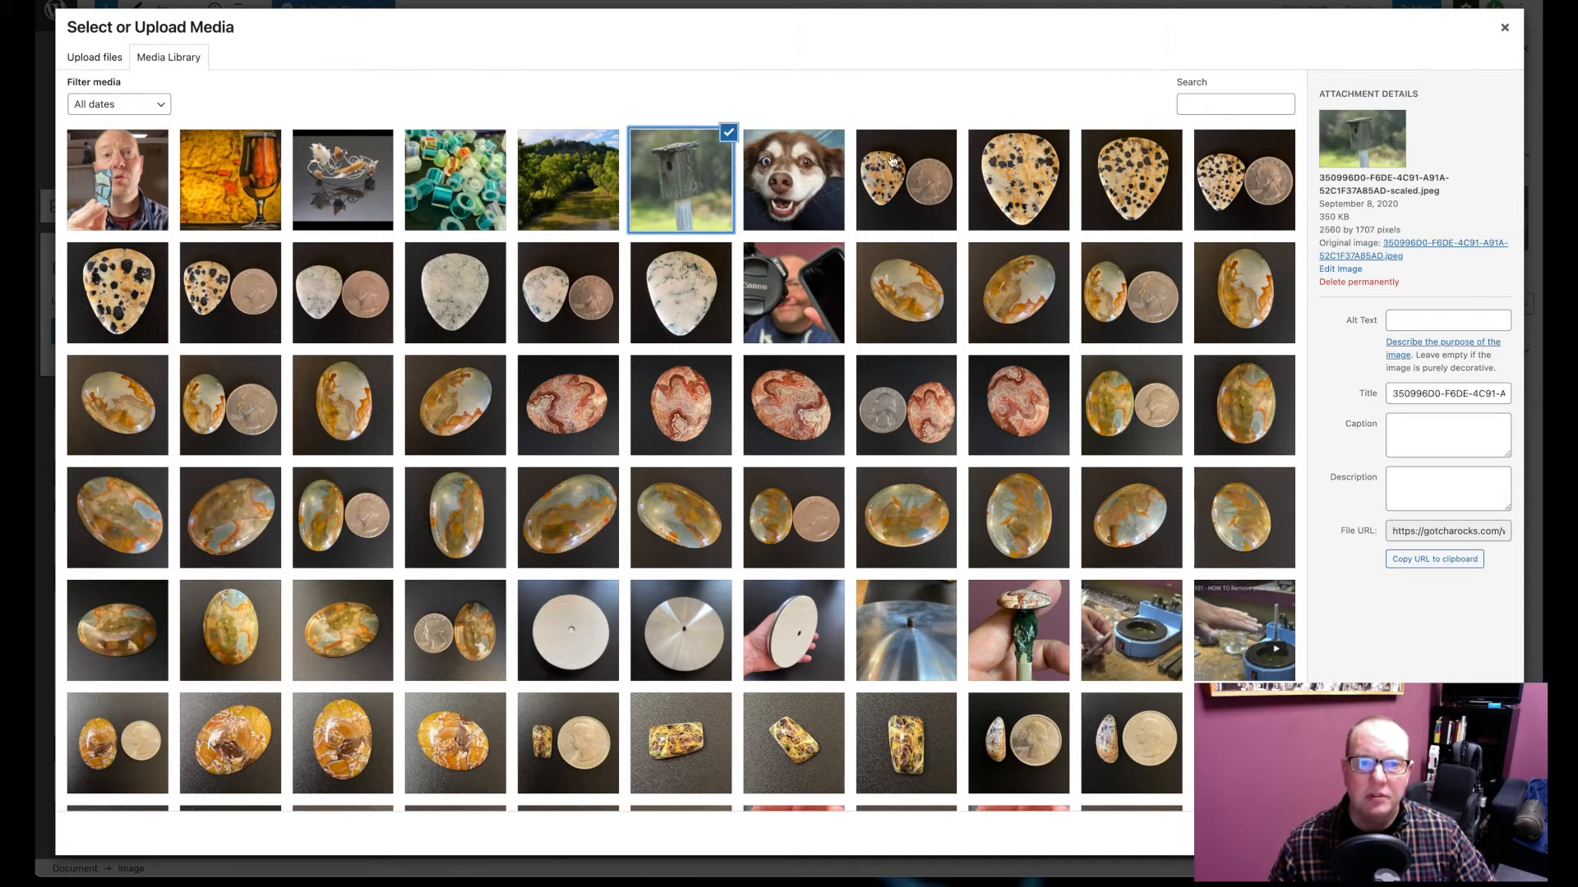
left_click(1486, 834)
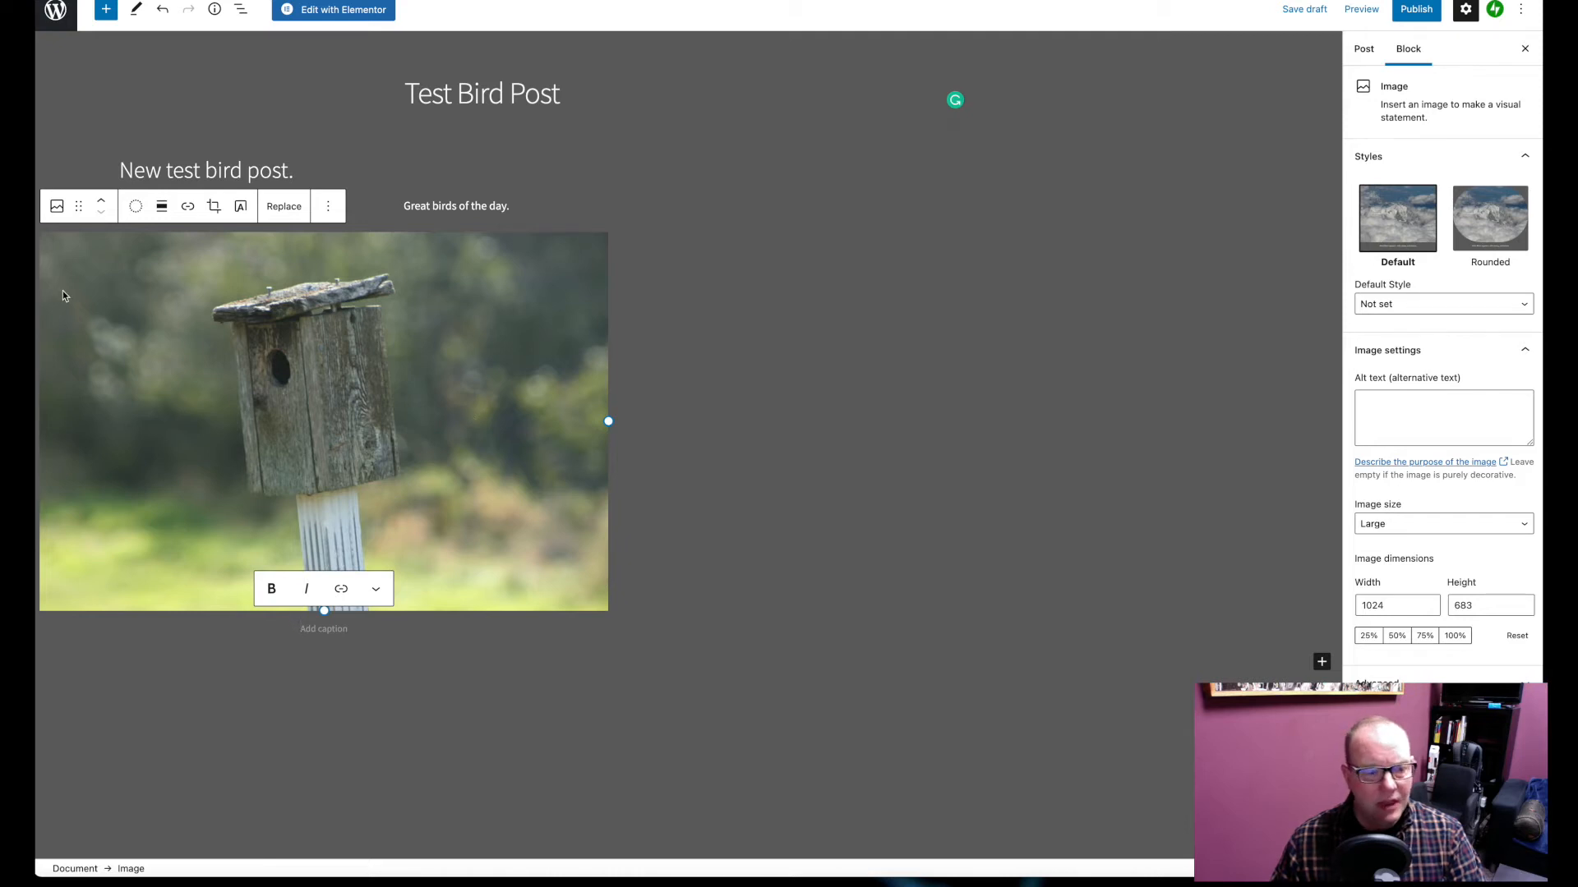
Try the center, right and left alignments on the birdhouse image
left_click(162, 207)
left_click(204, 289)
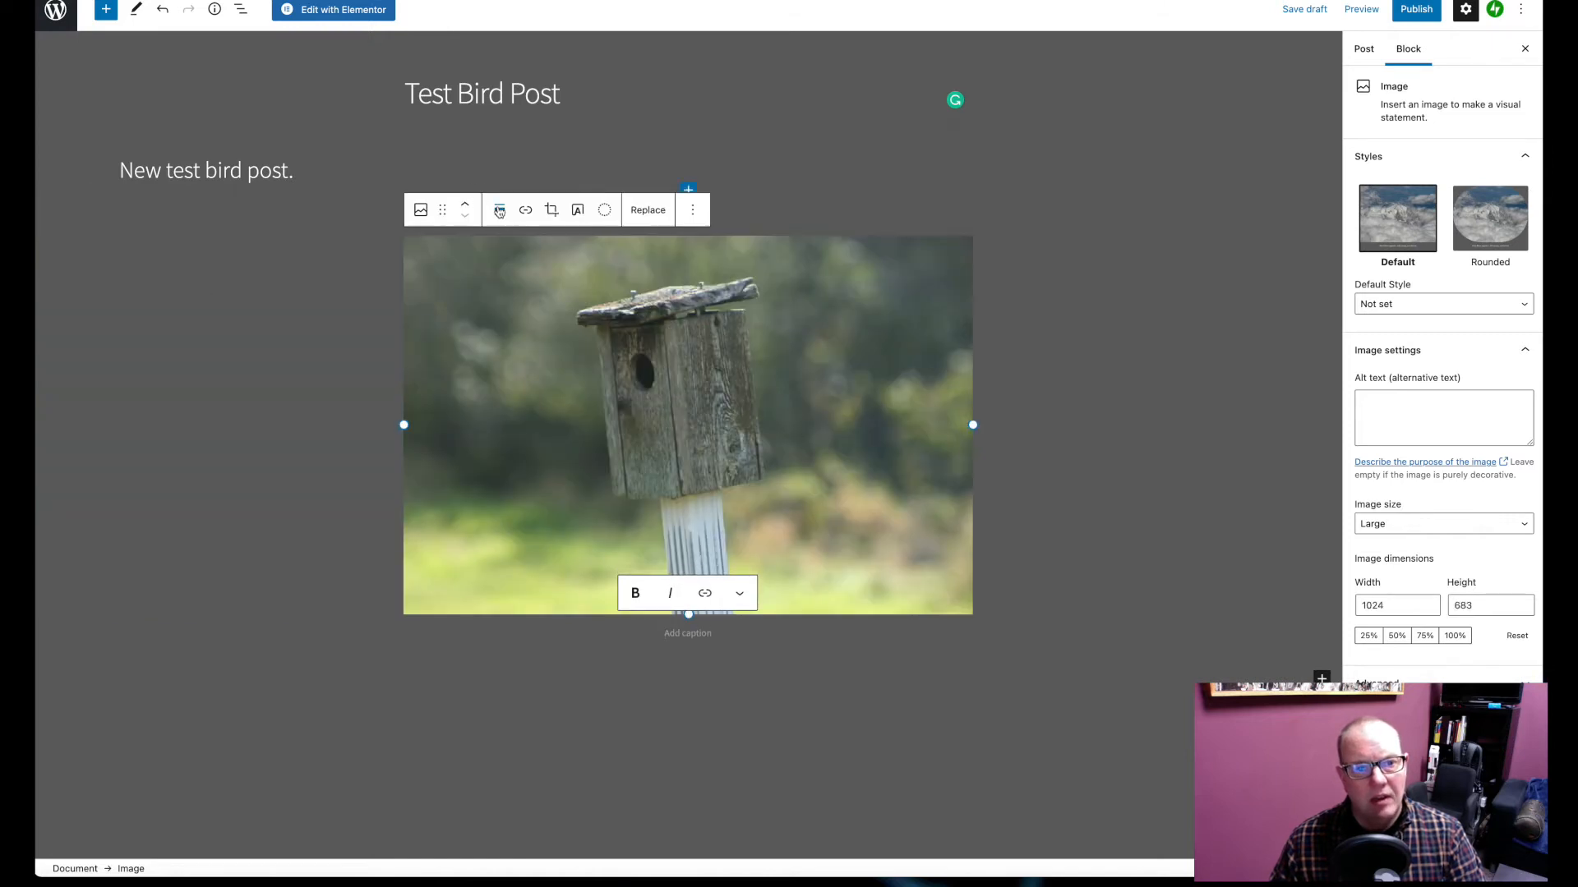
left_click(498, 210)
left_click(550, 315)
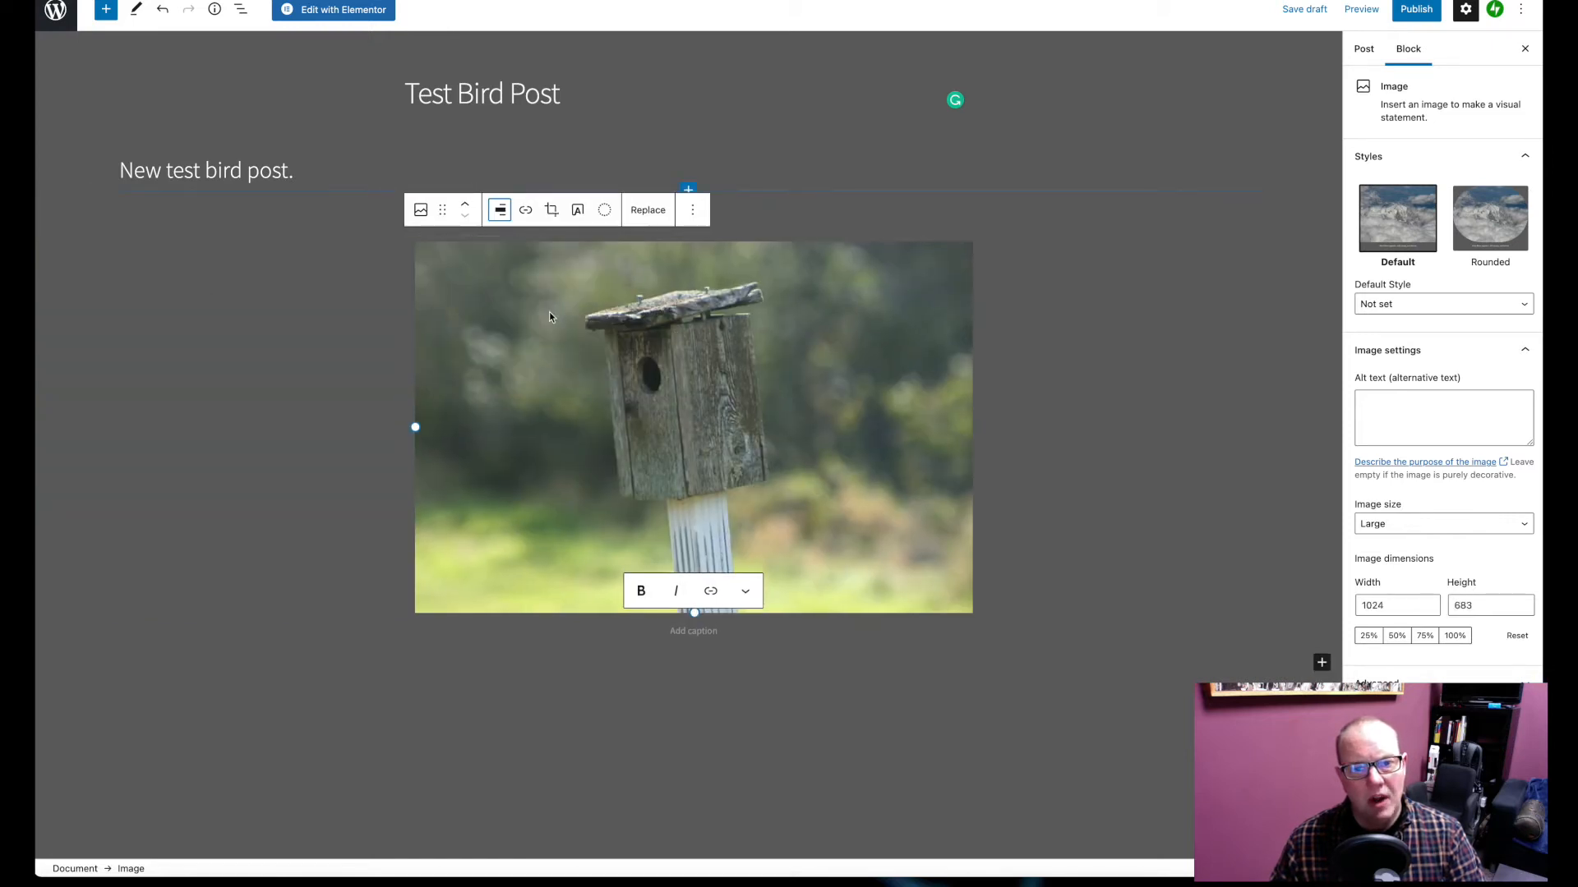
left_click(511, 215)
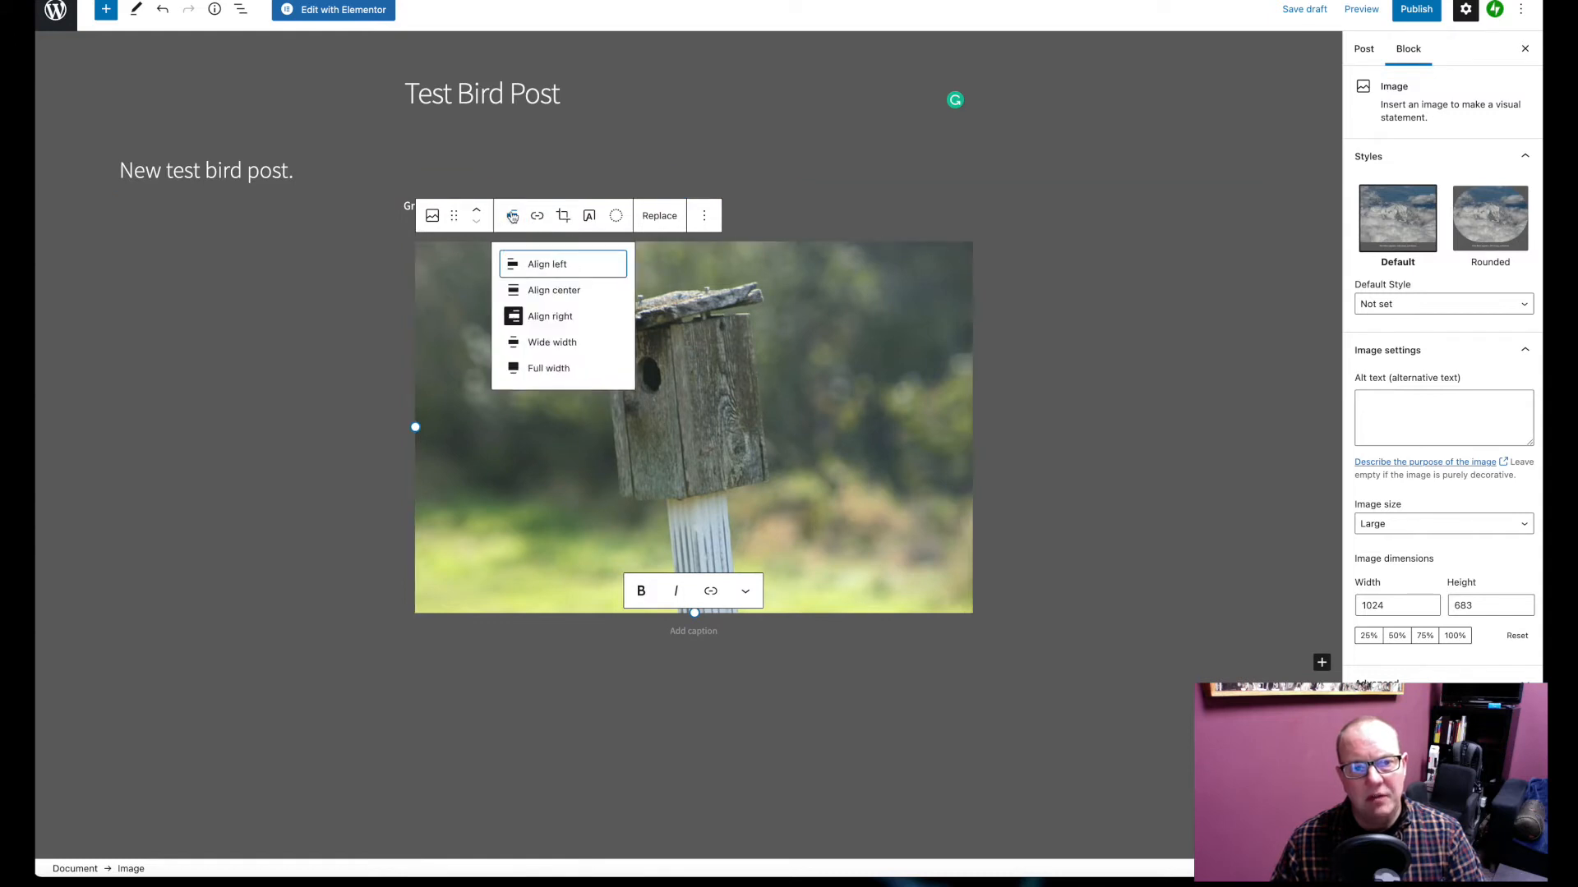
left_click(530, 290)
left_click(495, 208)
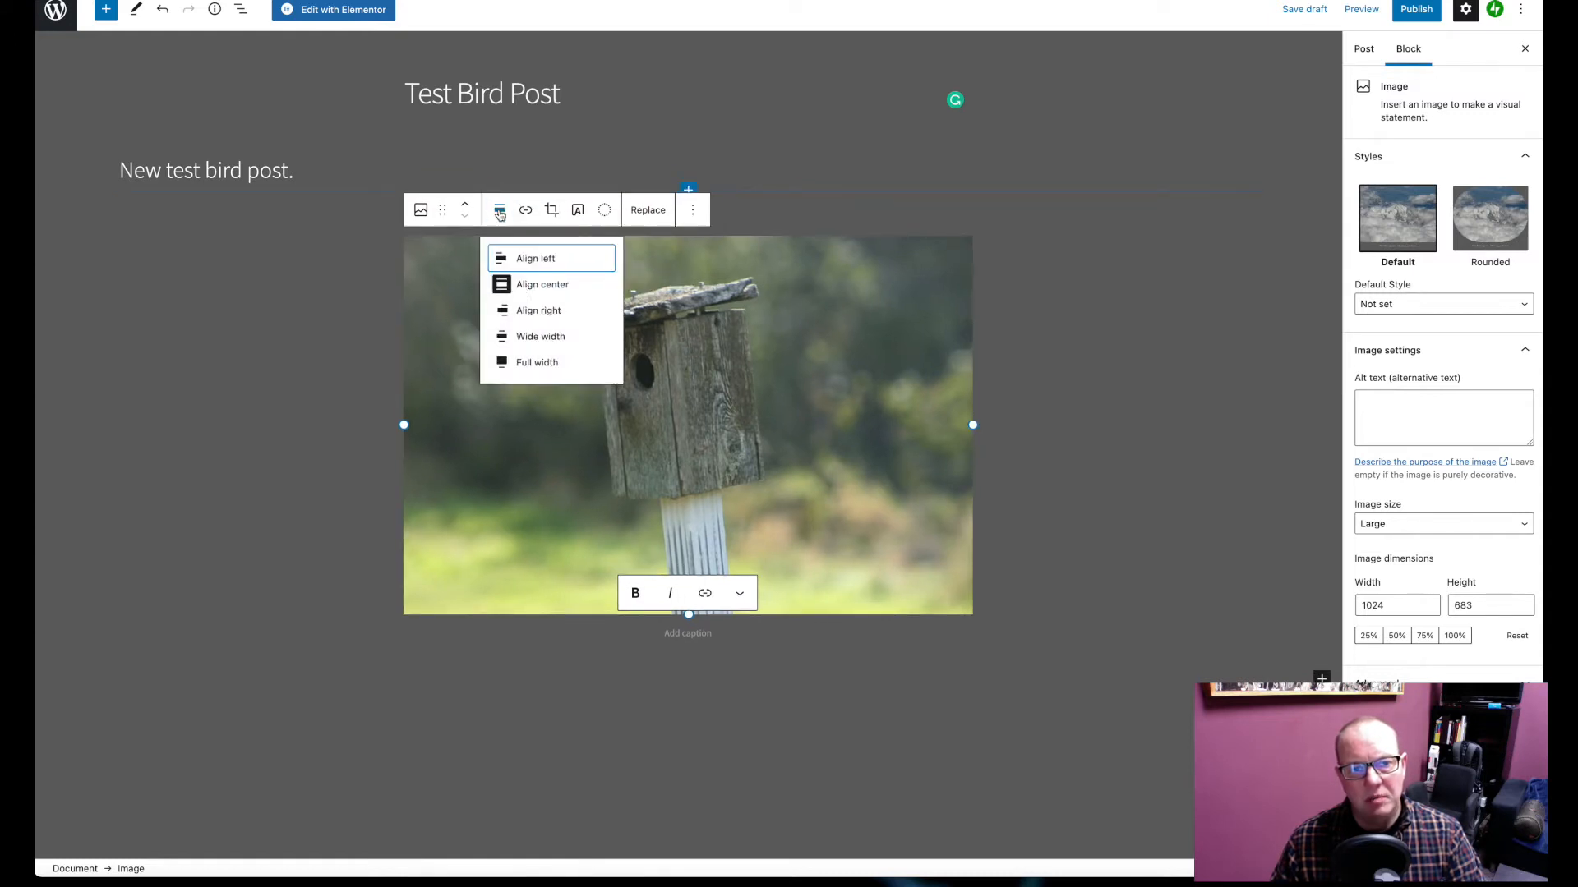
left_click(526, 261)
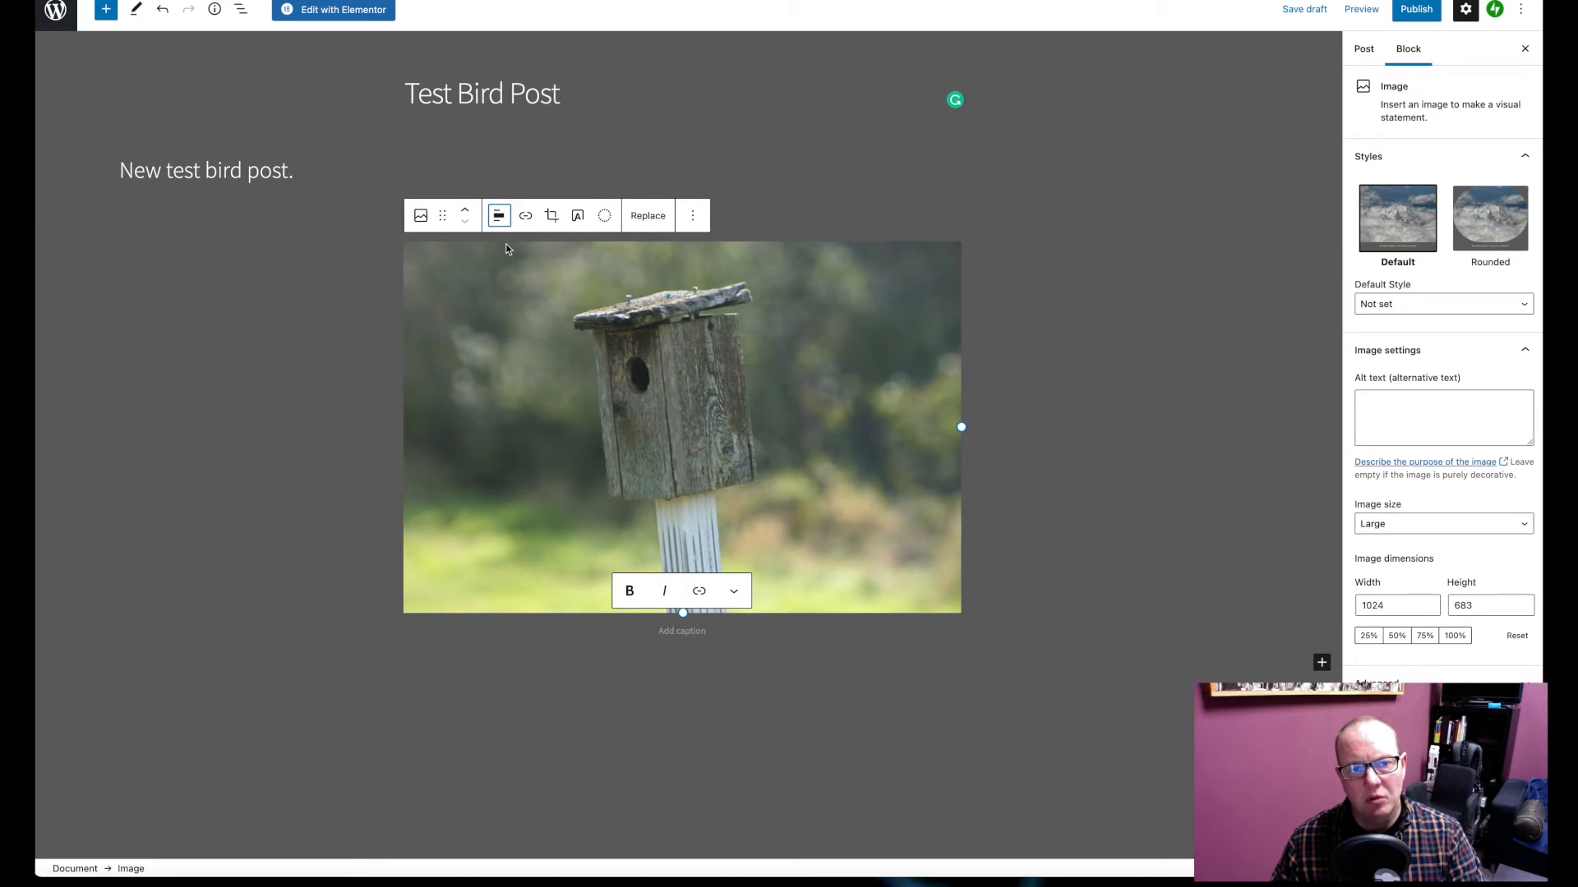
Set the birdhouse image to Align center and deselect the block
left_click(499, 211)
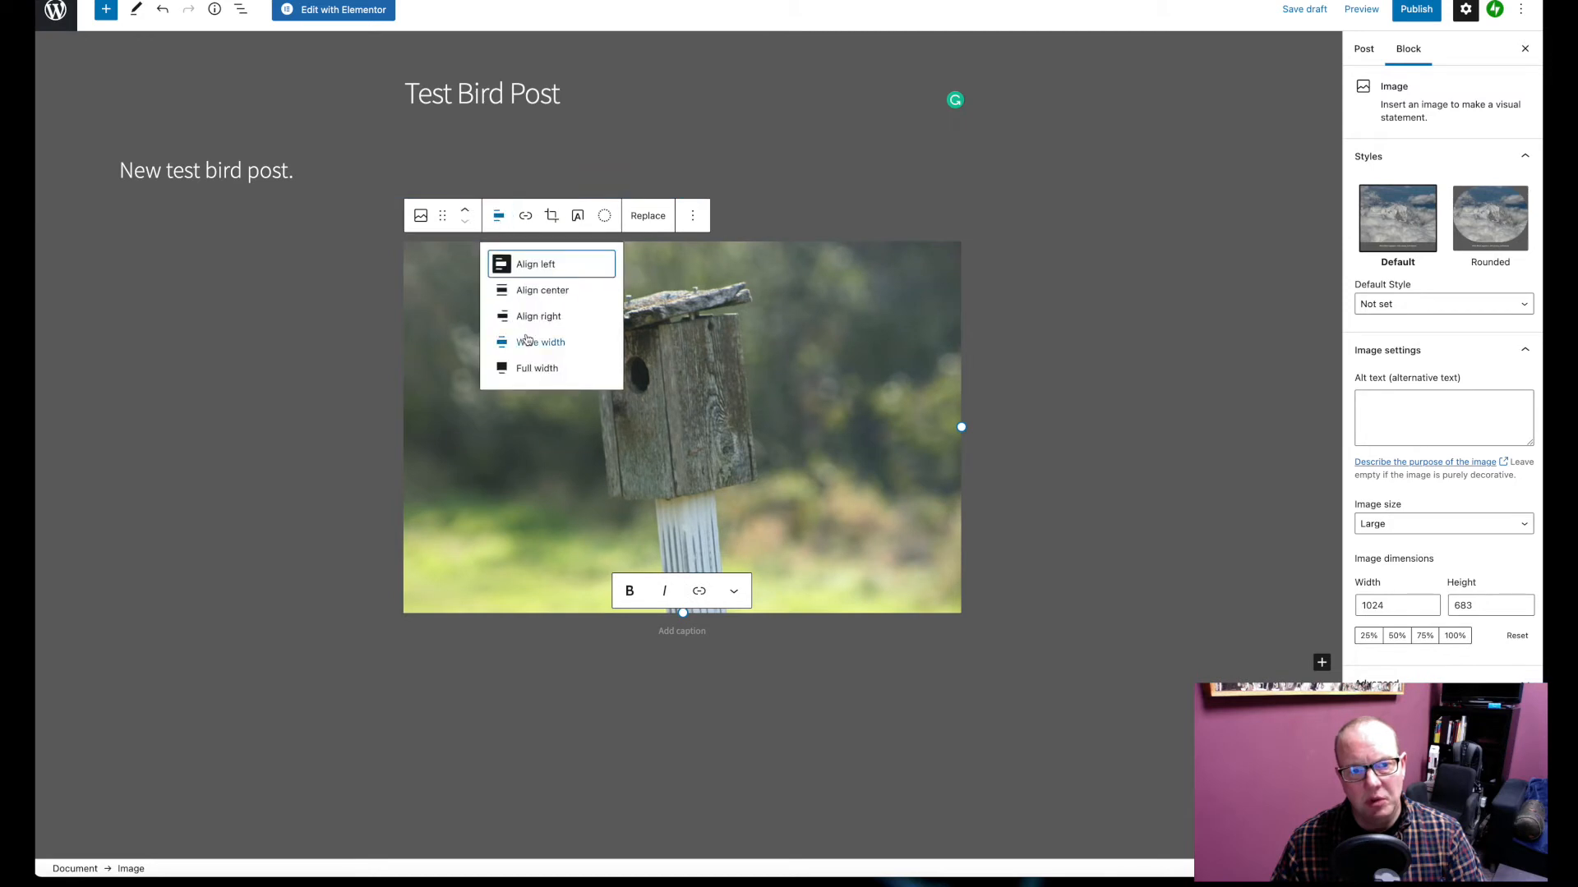
left_click(547, 292)
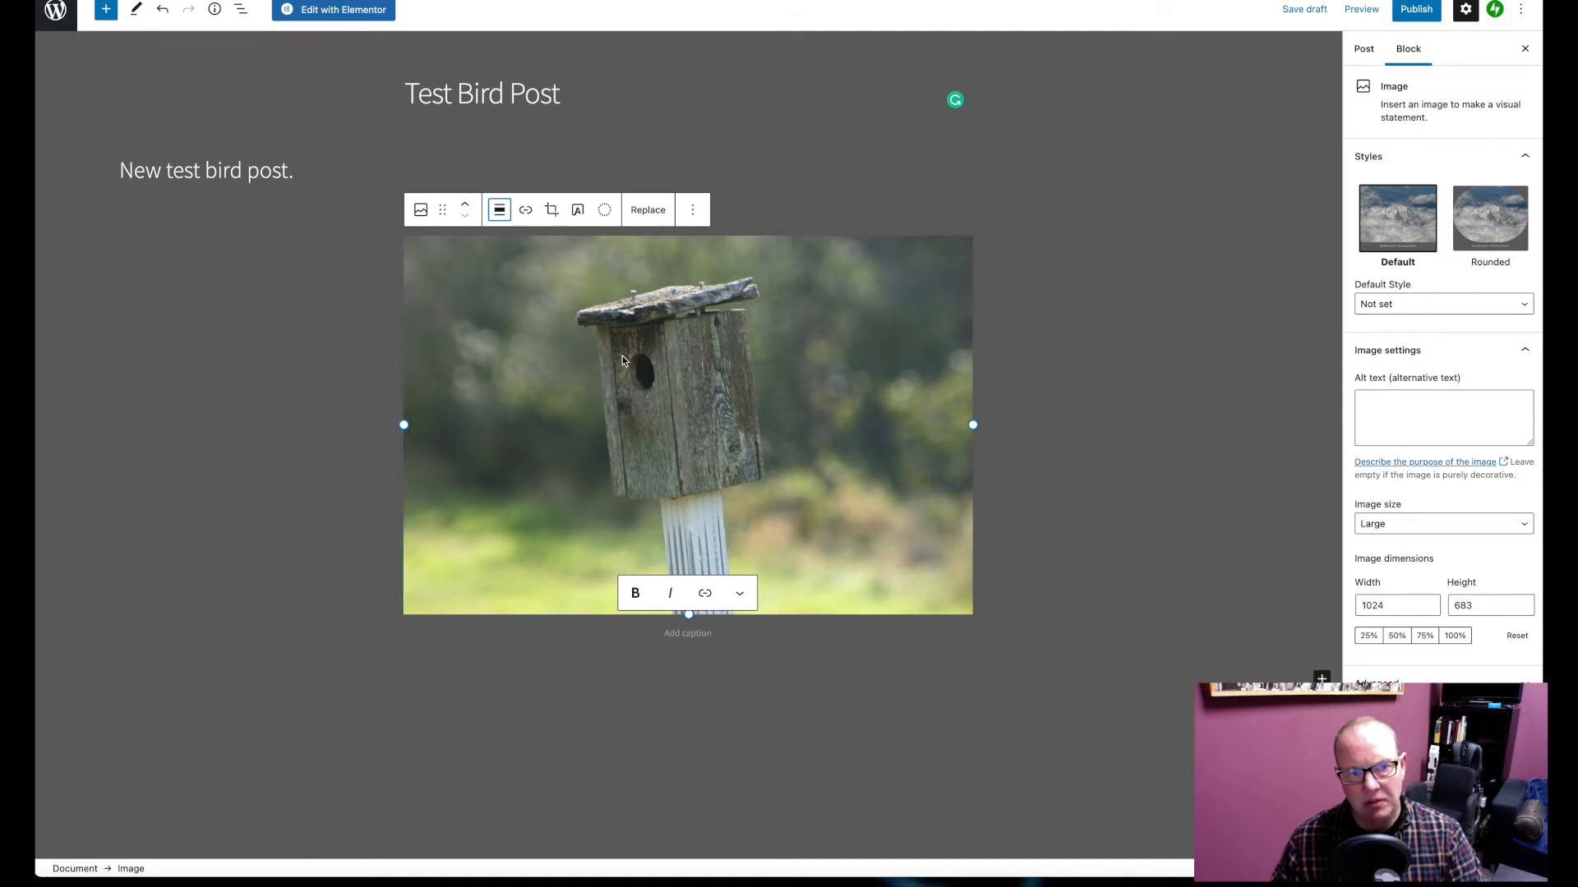
left_click(285, 391)
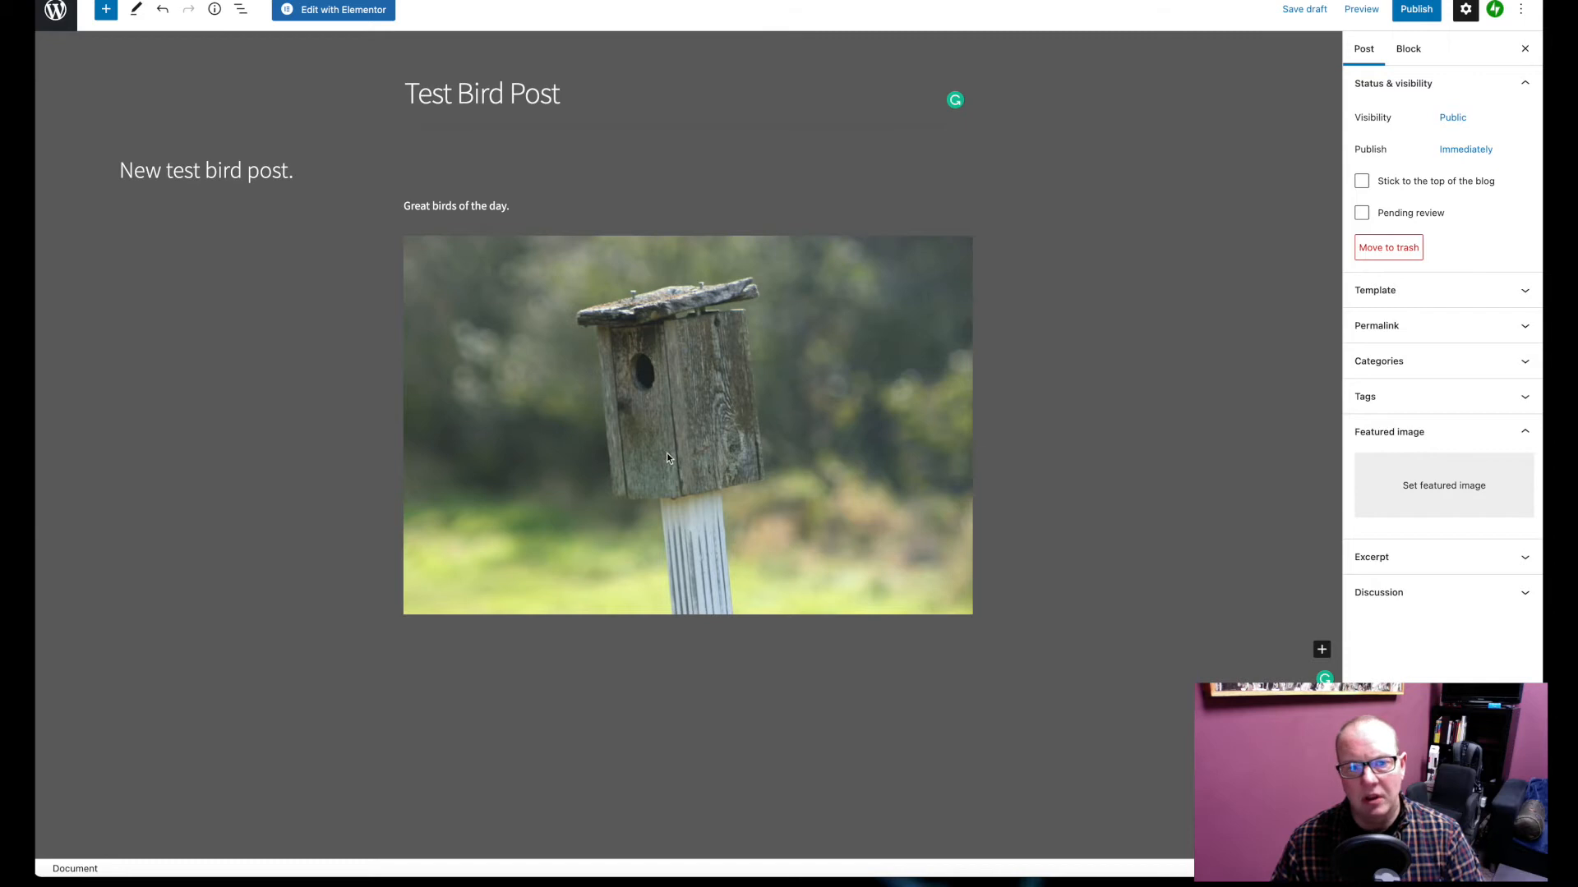
scroll(614, 445, "down", 1)
scroll(622, 411, "up", 1)
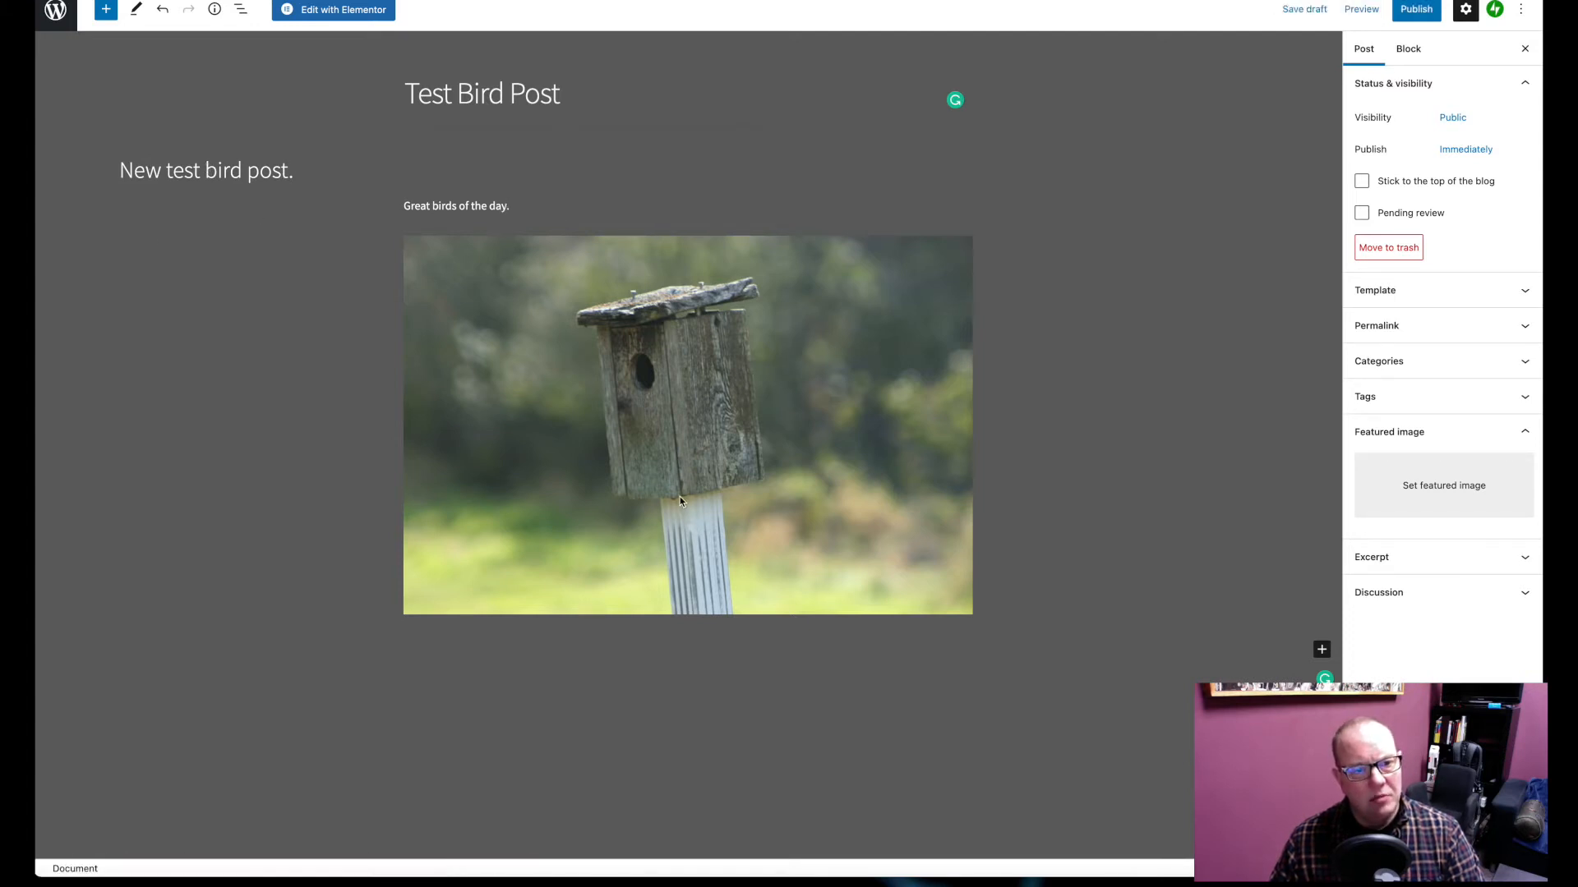
Add a Heading block below the birdhouse image with the text "More bird info."
left_click(519, 528)
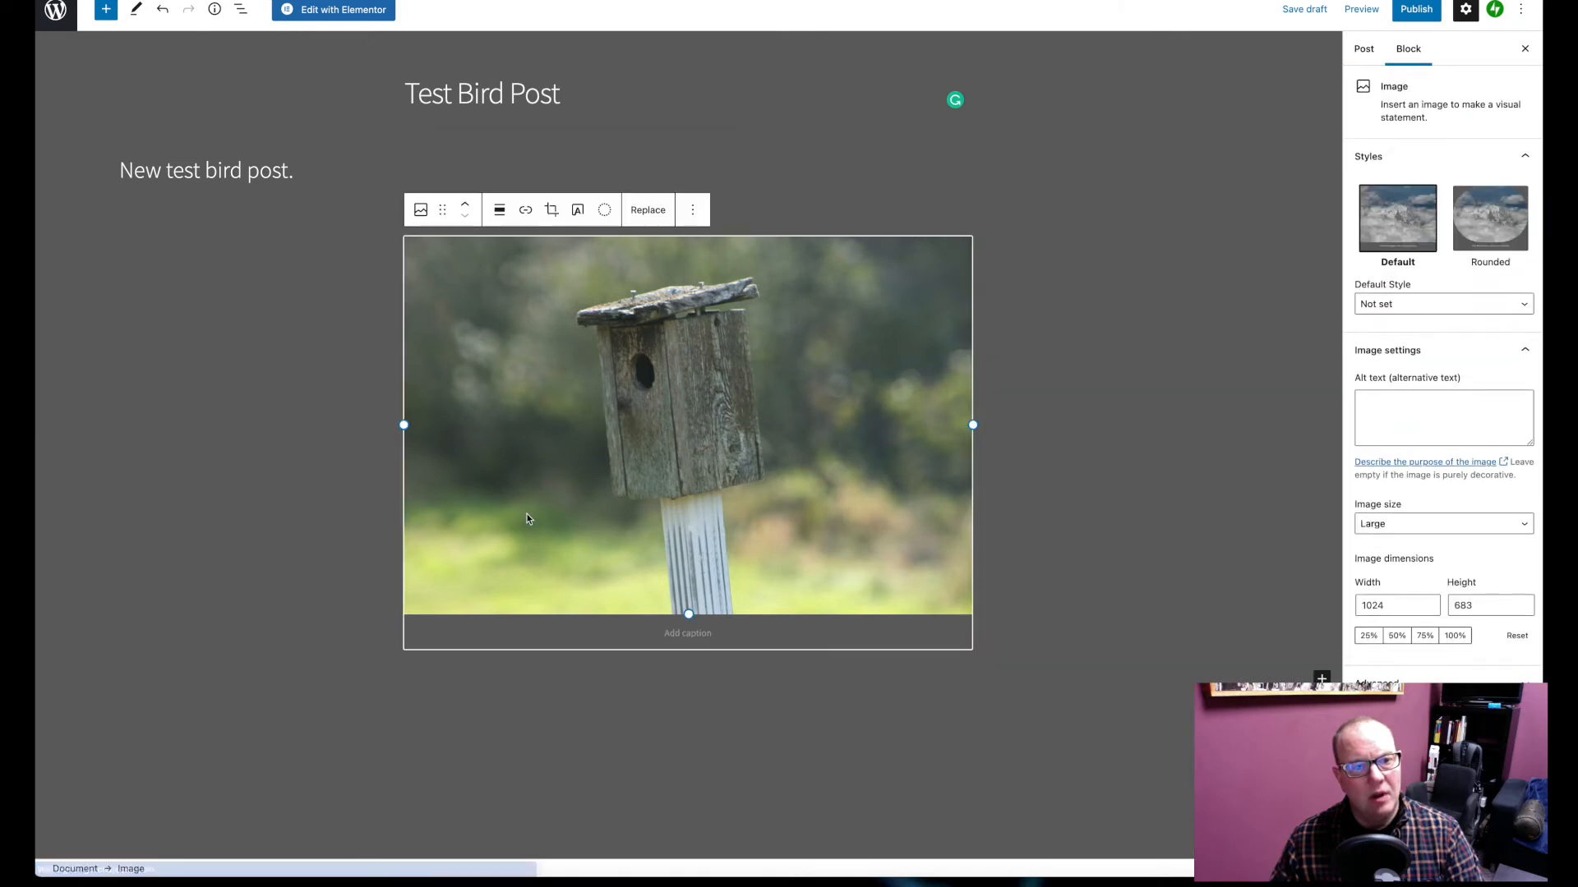
scroll(485, 608, "down", 2)
left_click(487, 610)
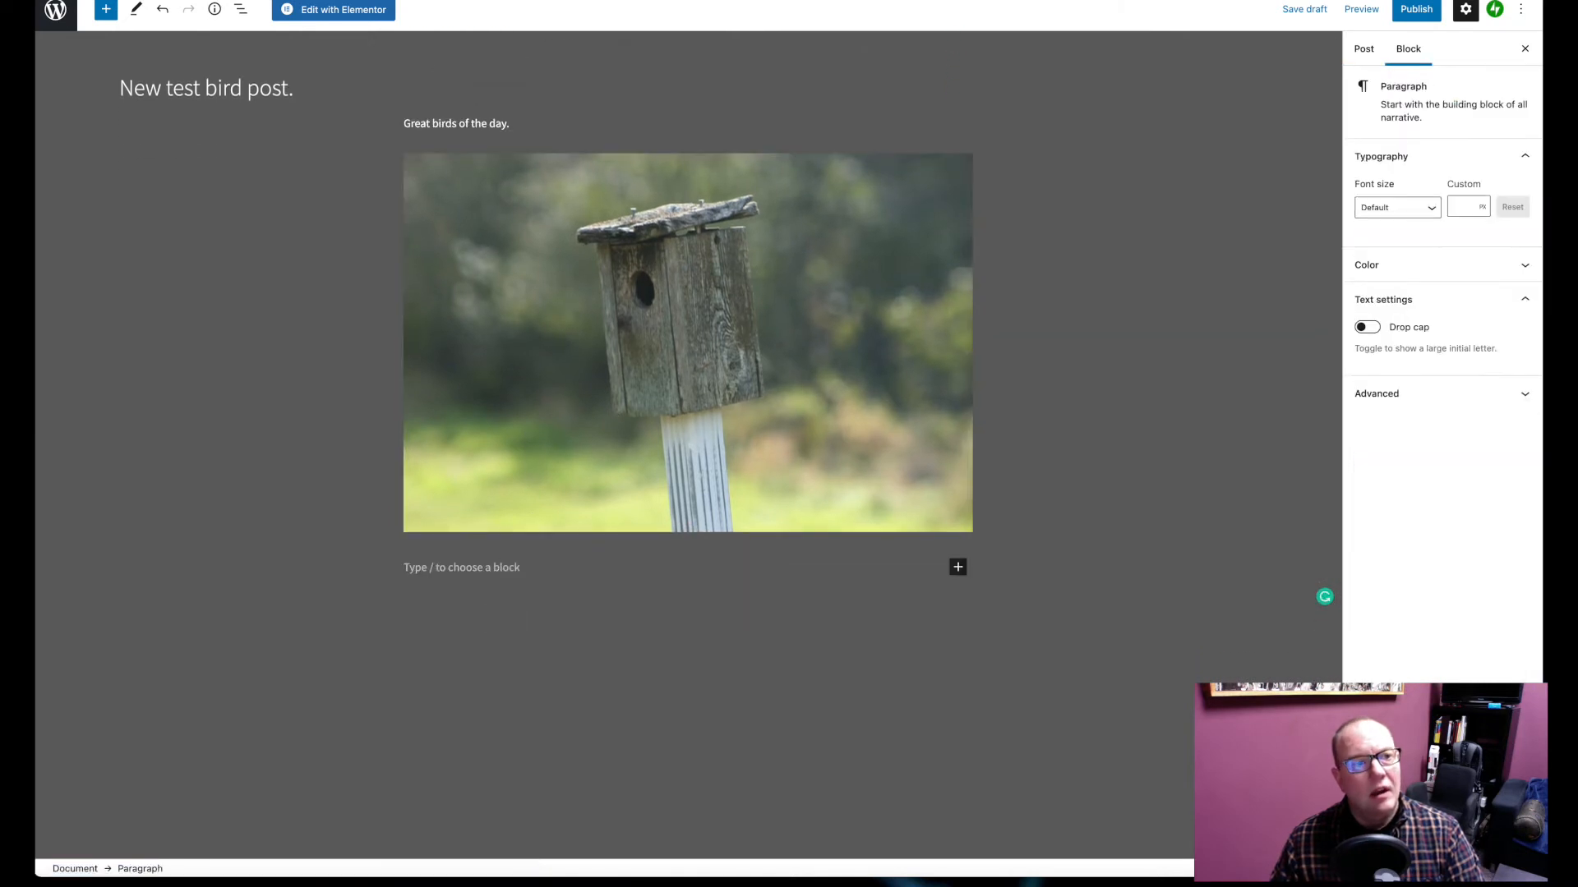
left_click(103, 10)
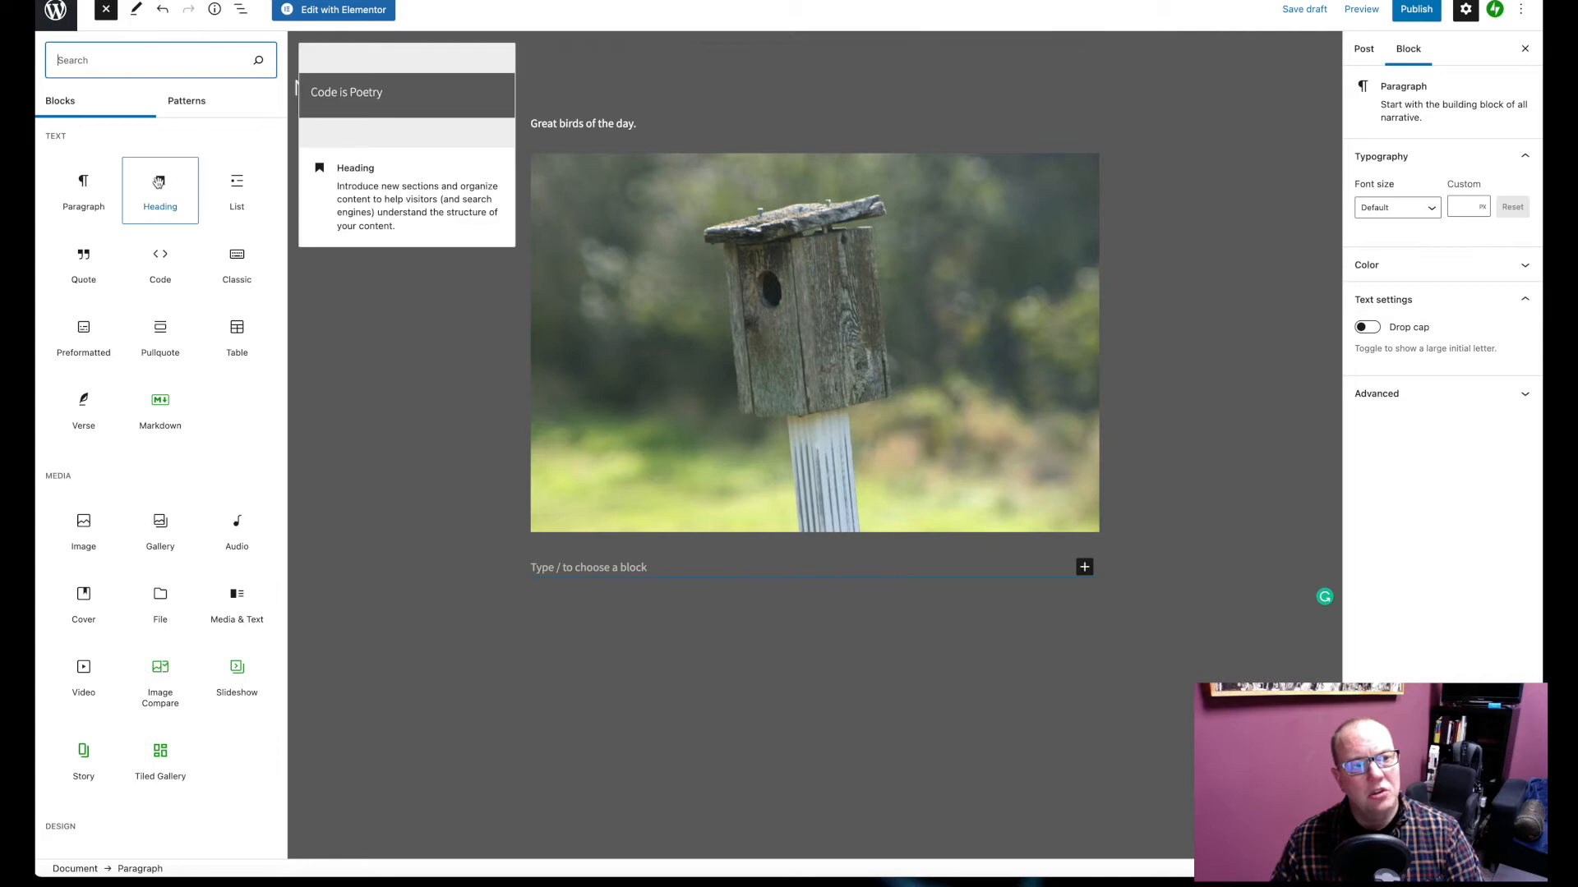
left_click(159, 183)
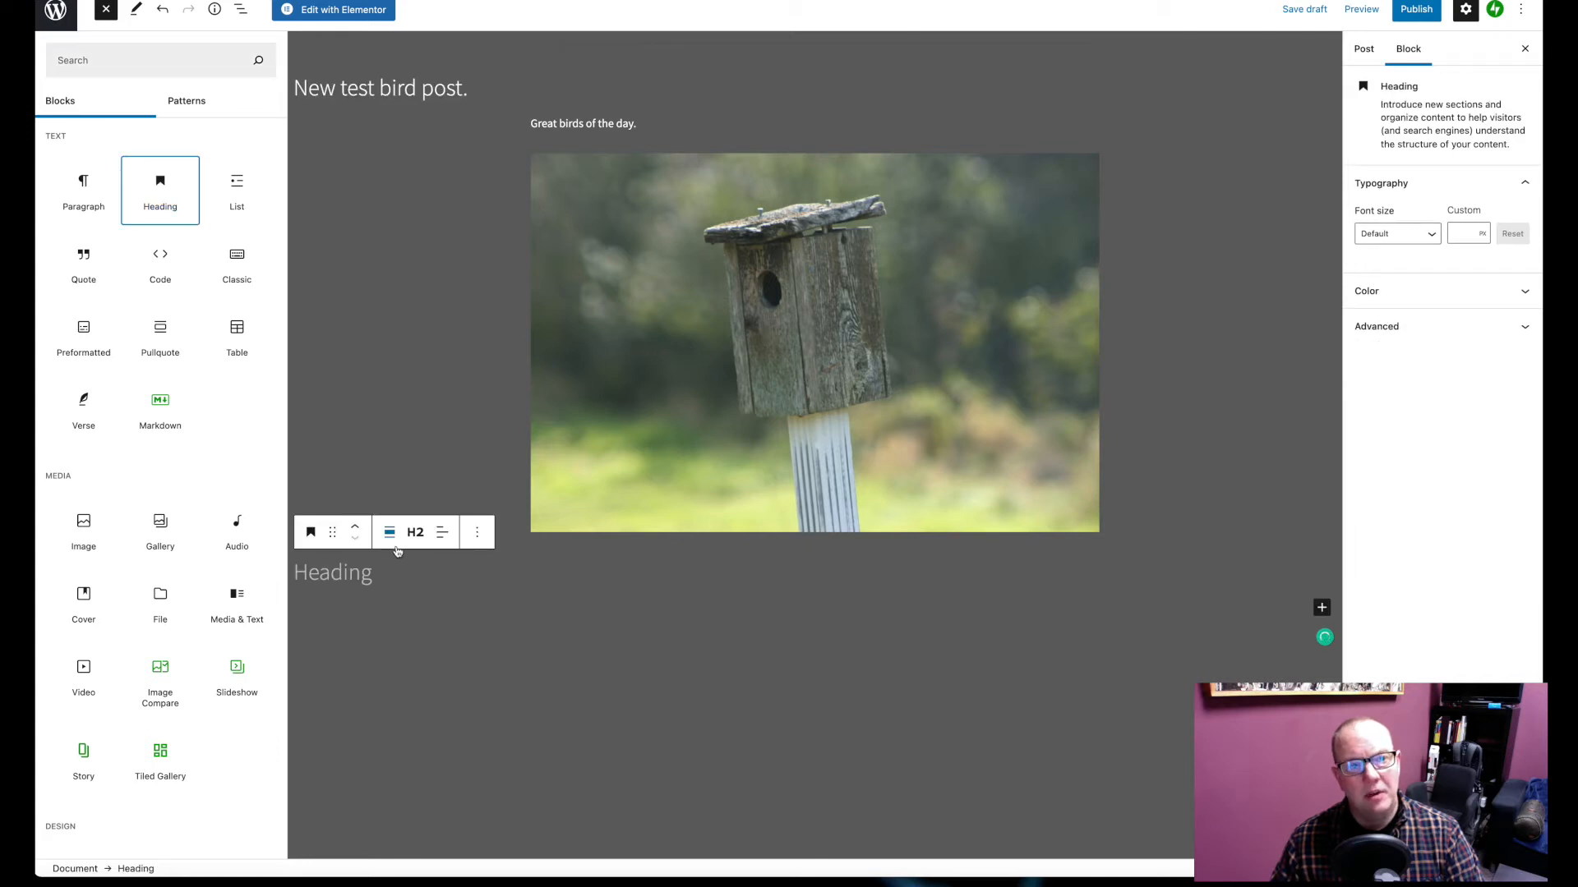
left_click(370, 571)
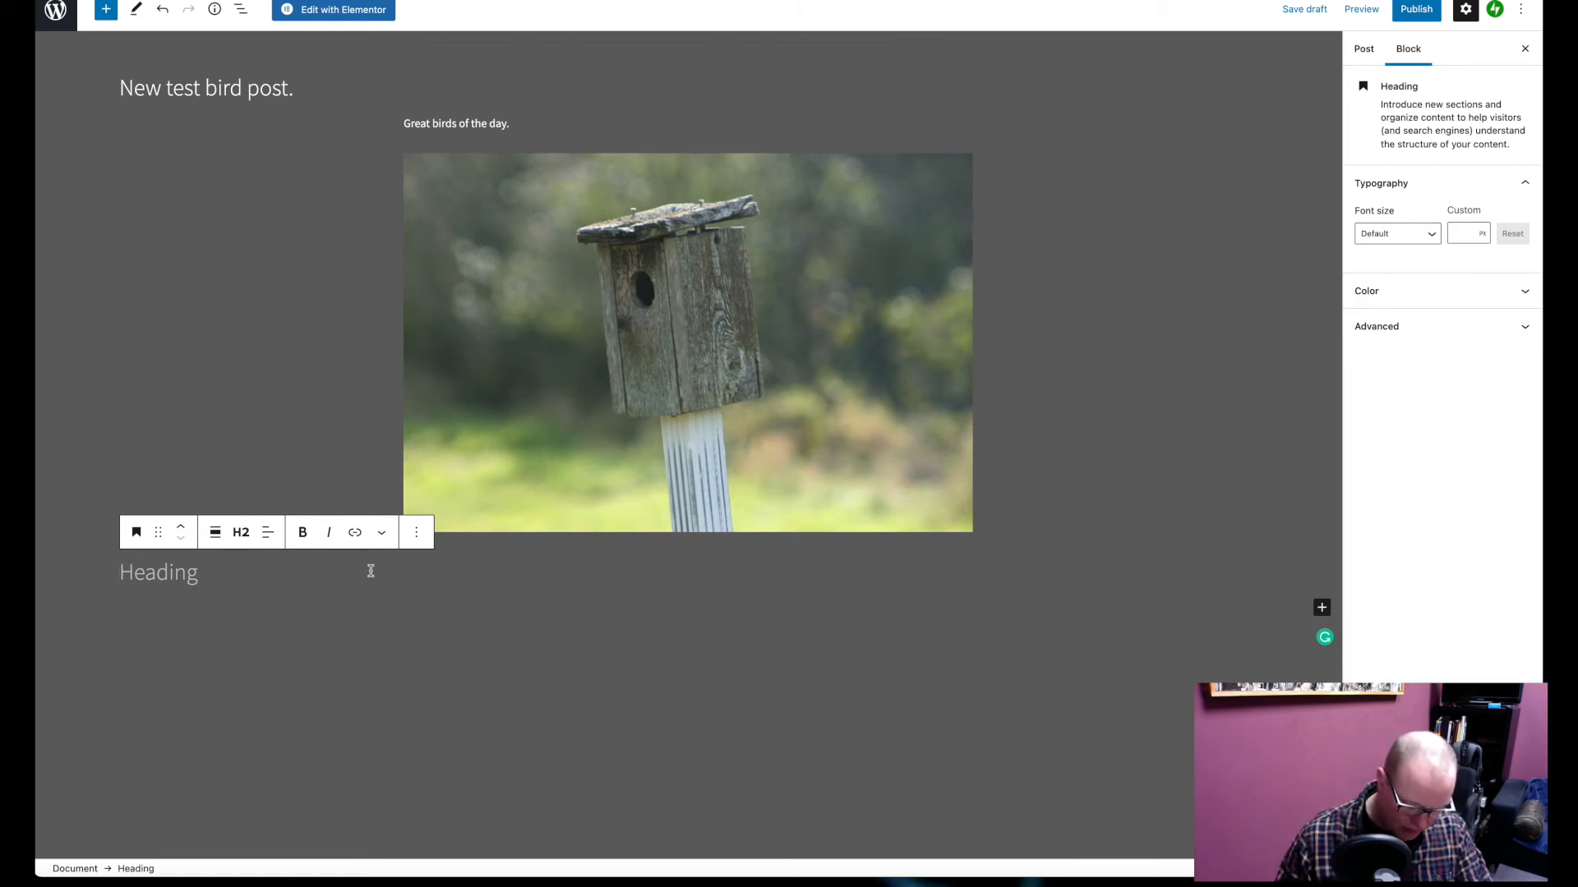
type("Mo")
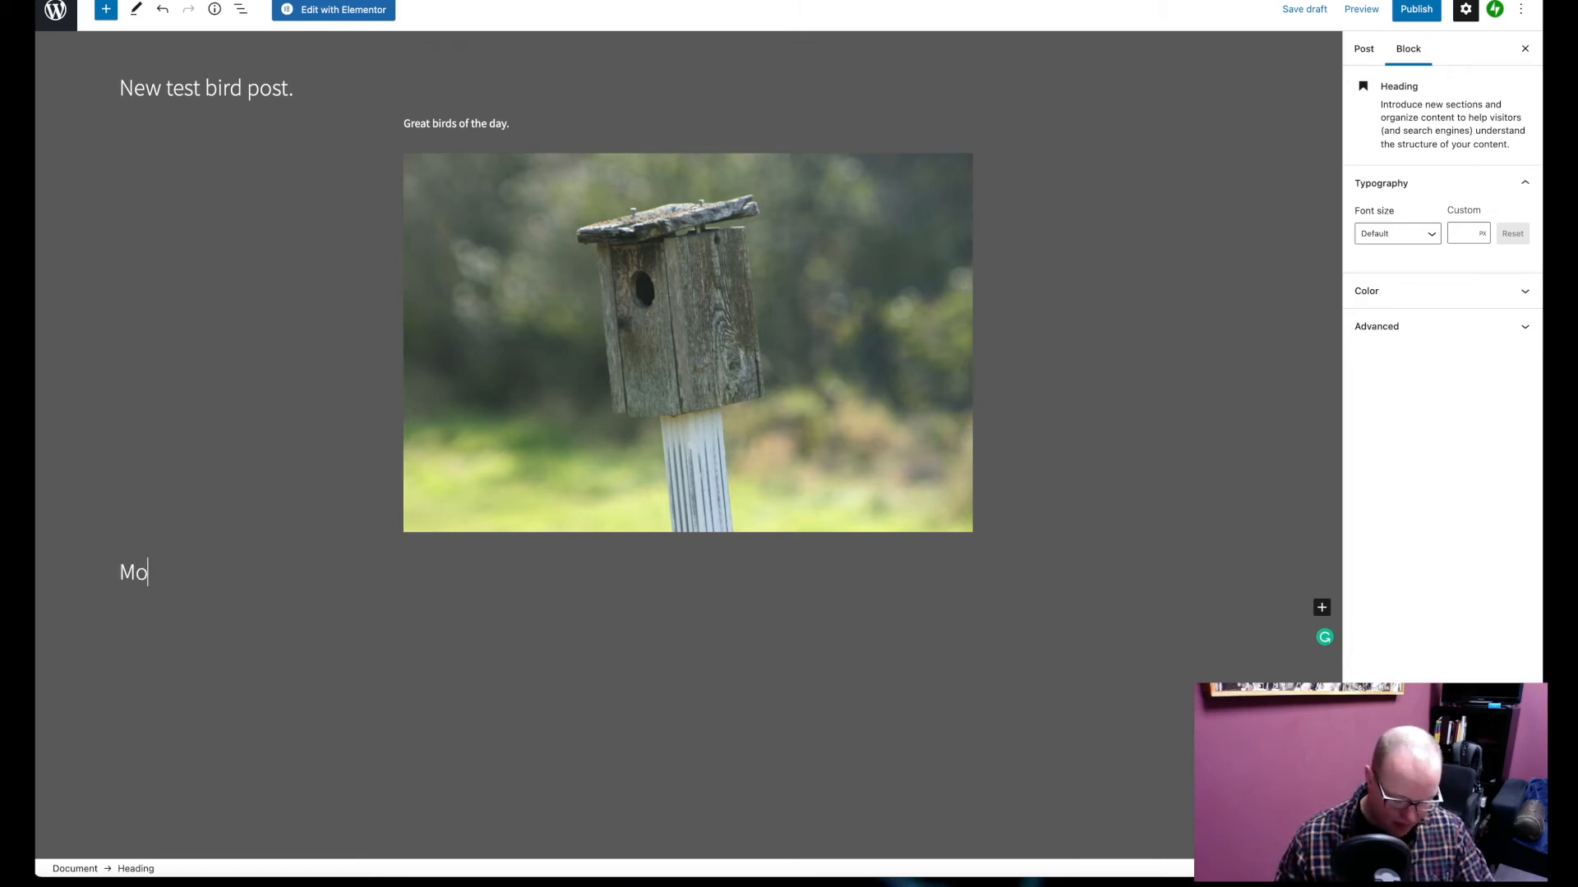
type("re bird")
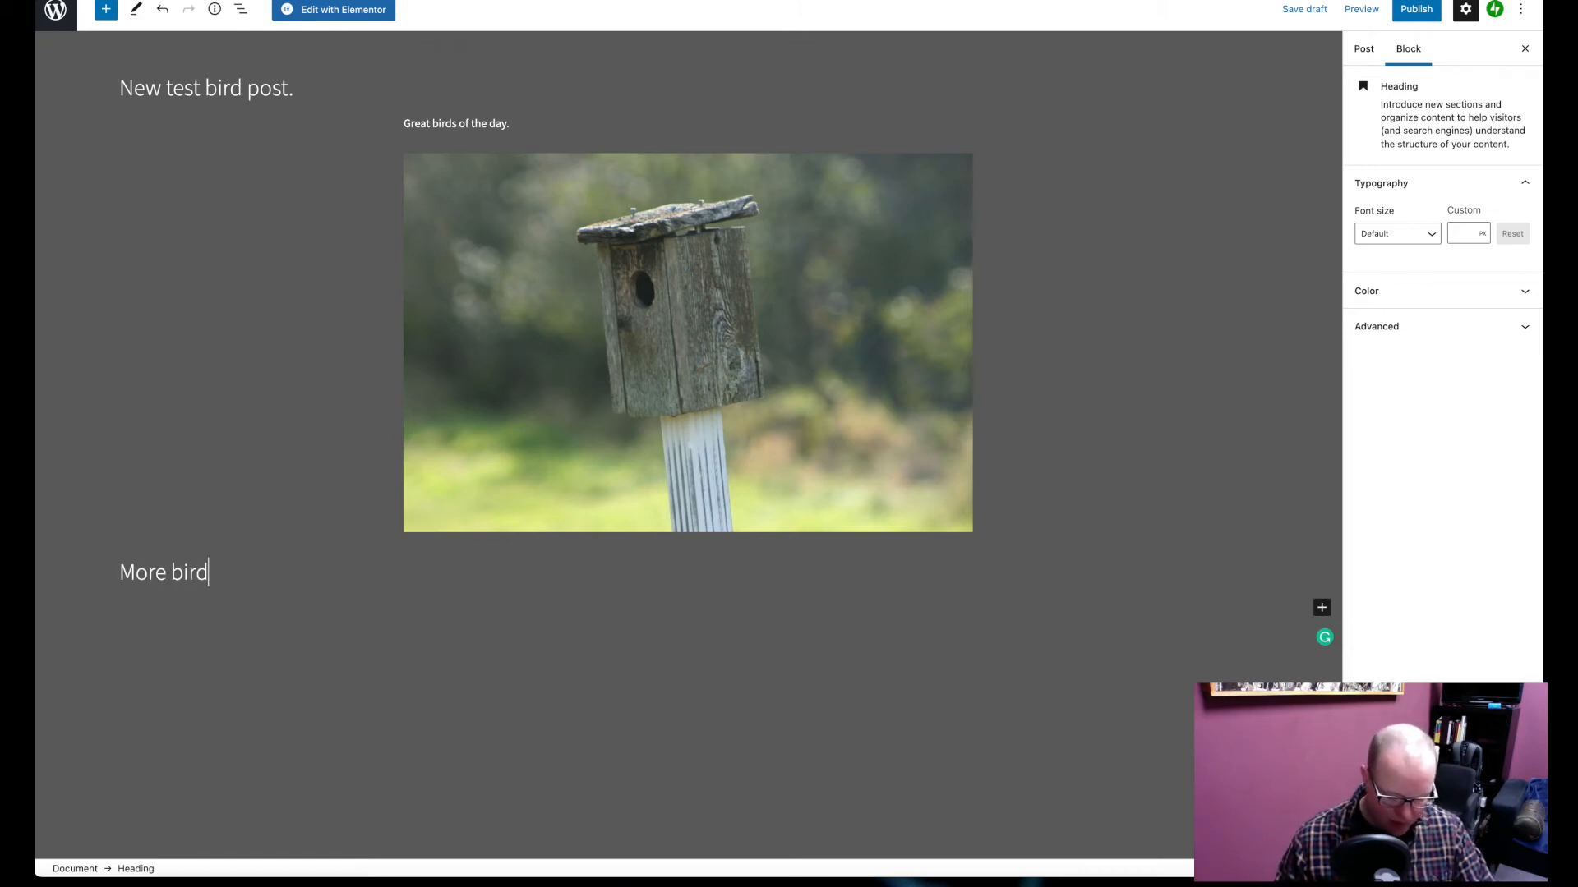
type(" inf")
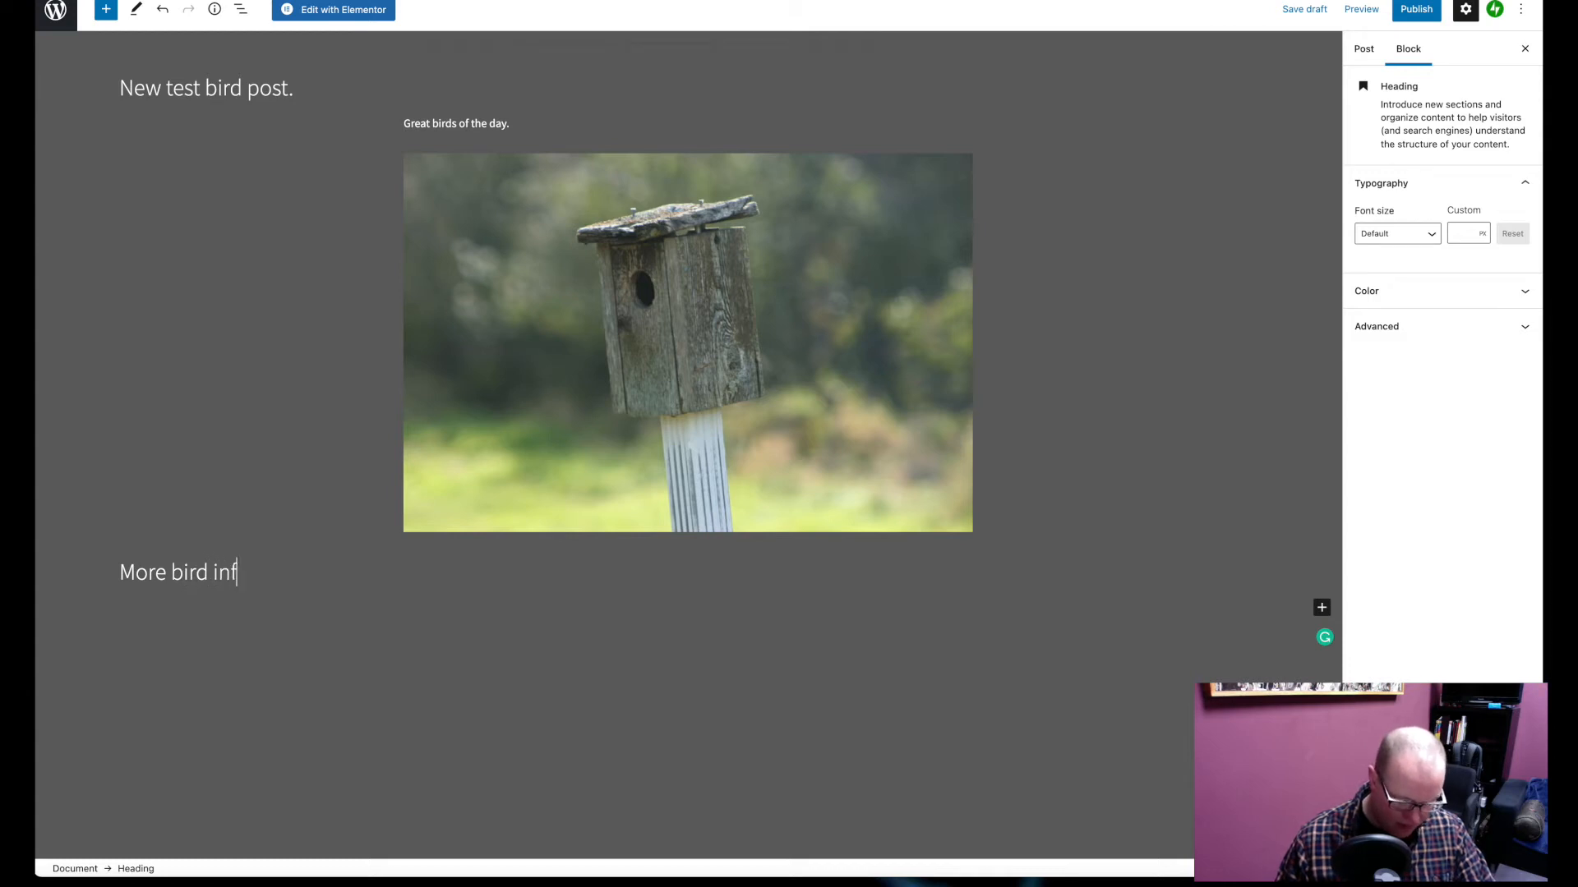
type("o.")
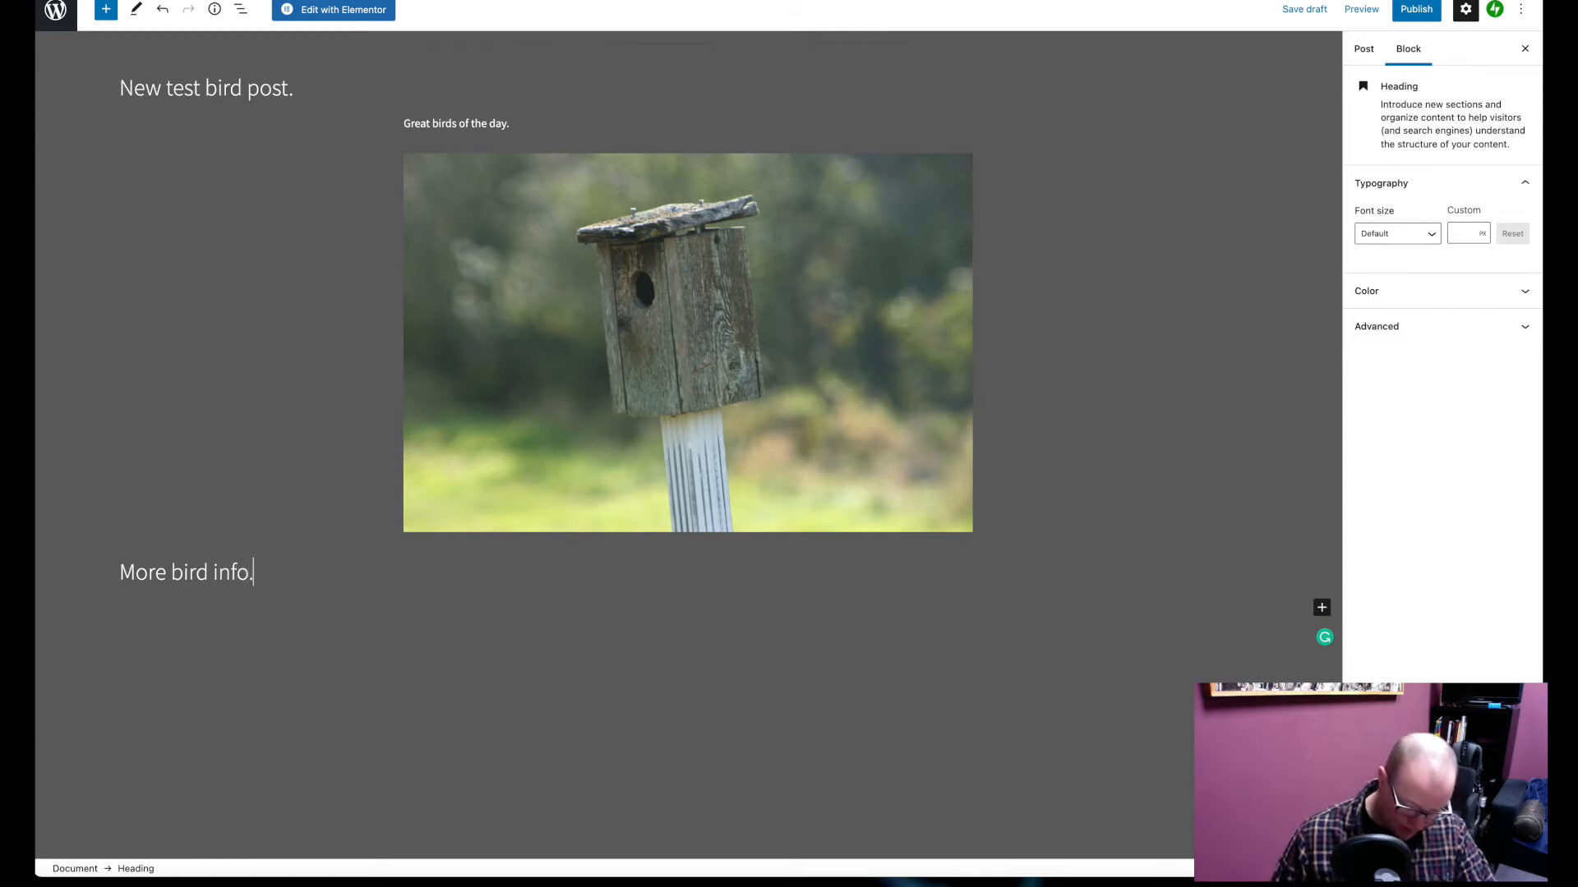
Add a Paragraph block under the "More bird info." heading with the filler text "dfvkjsdhlkjsdHVLKJshdvlkjshbDVLKJSBHV."
key("Return")
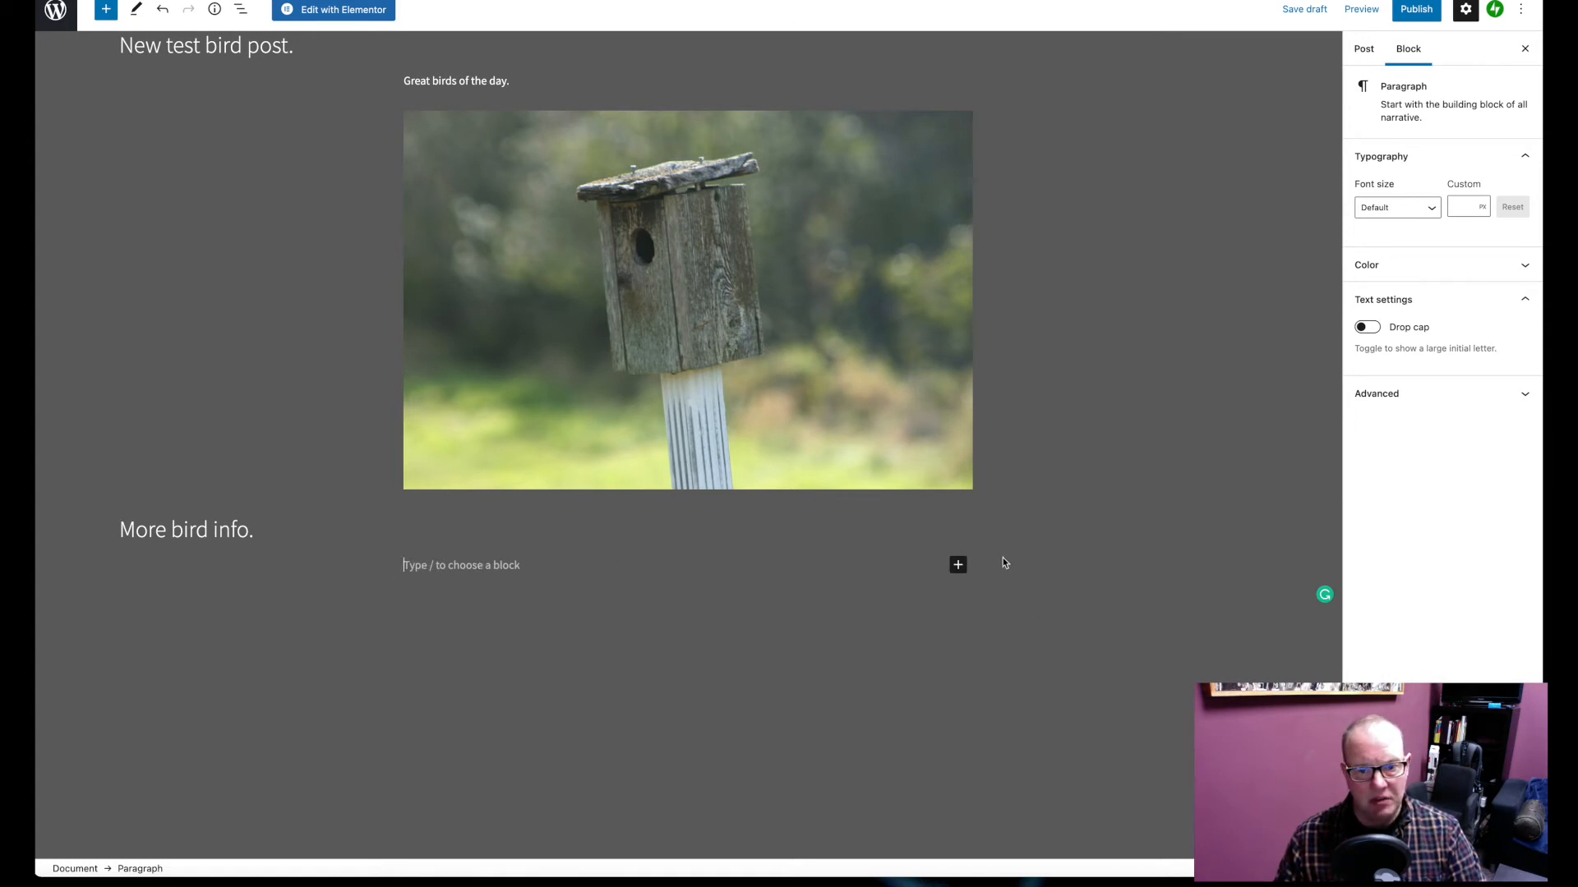
left_click(959, 565)
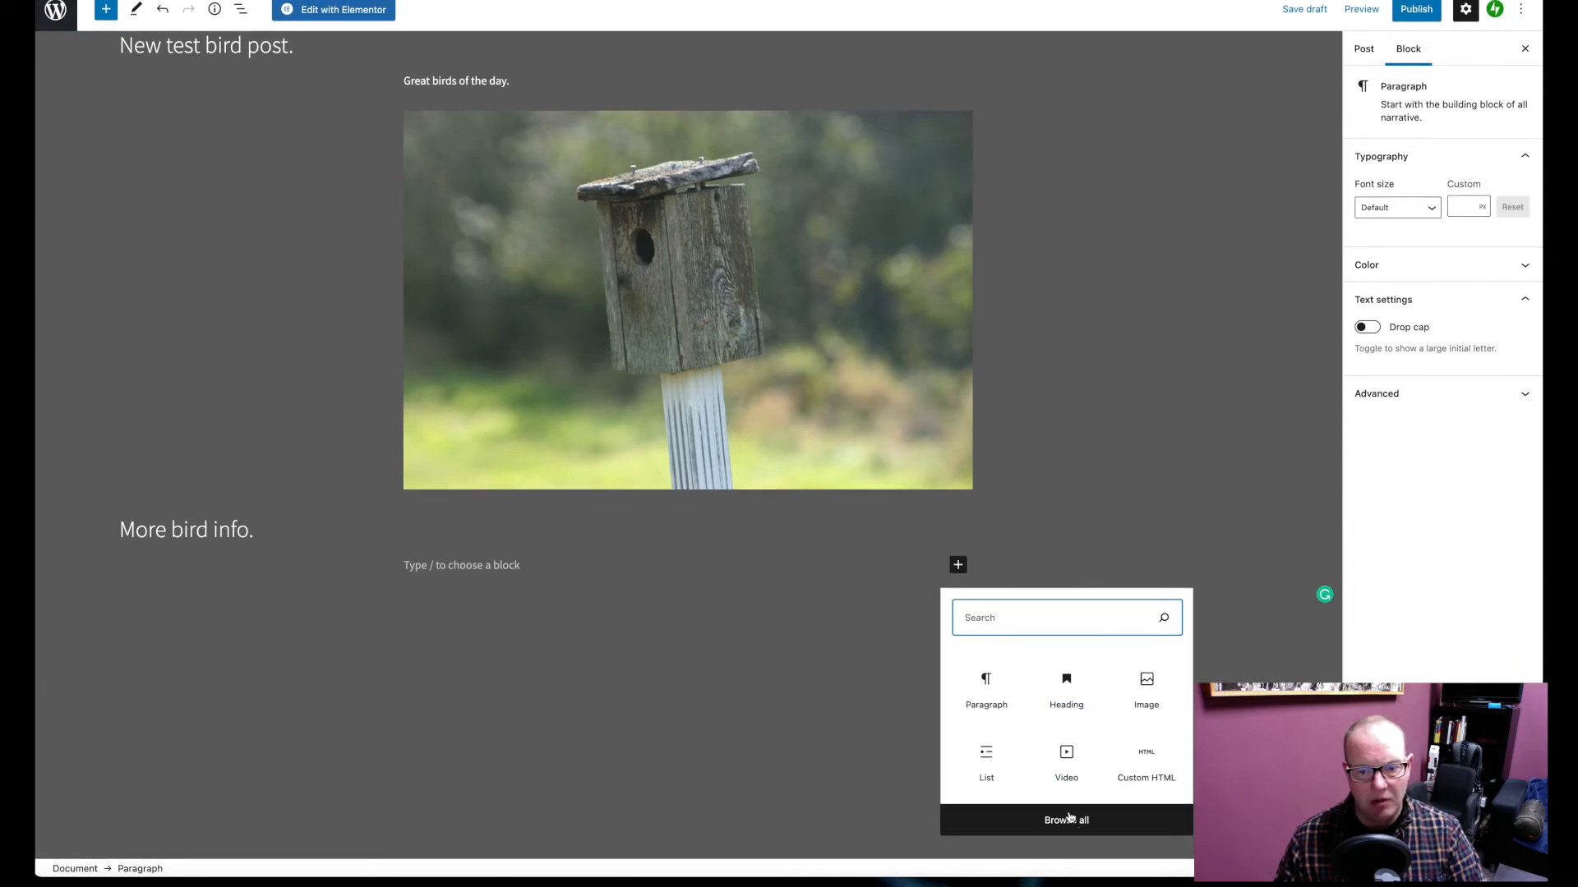
left_click(994, 691)
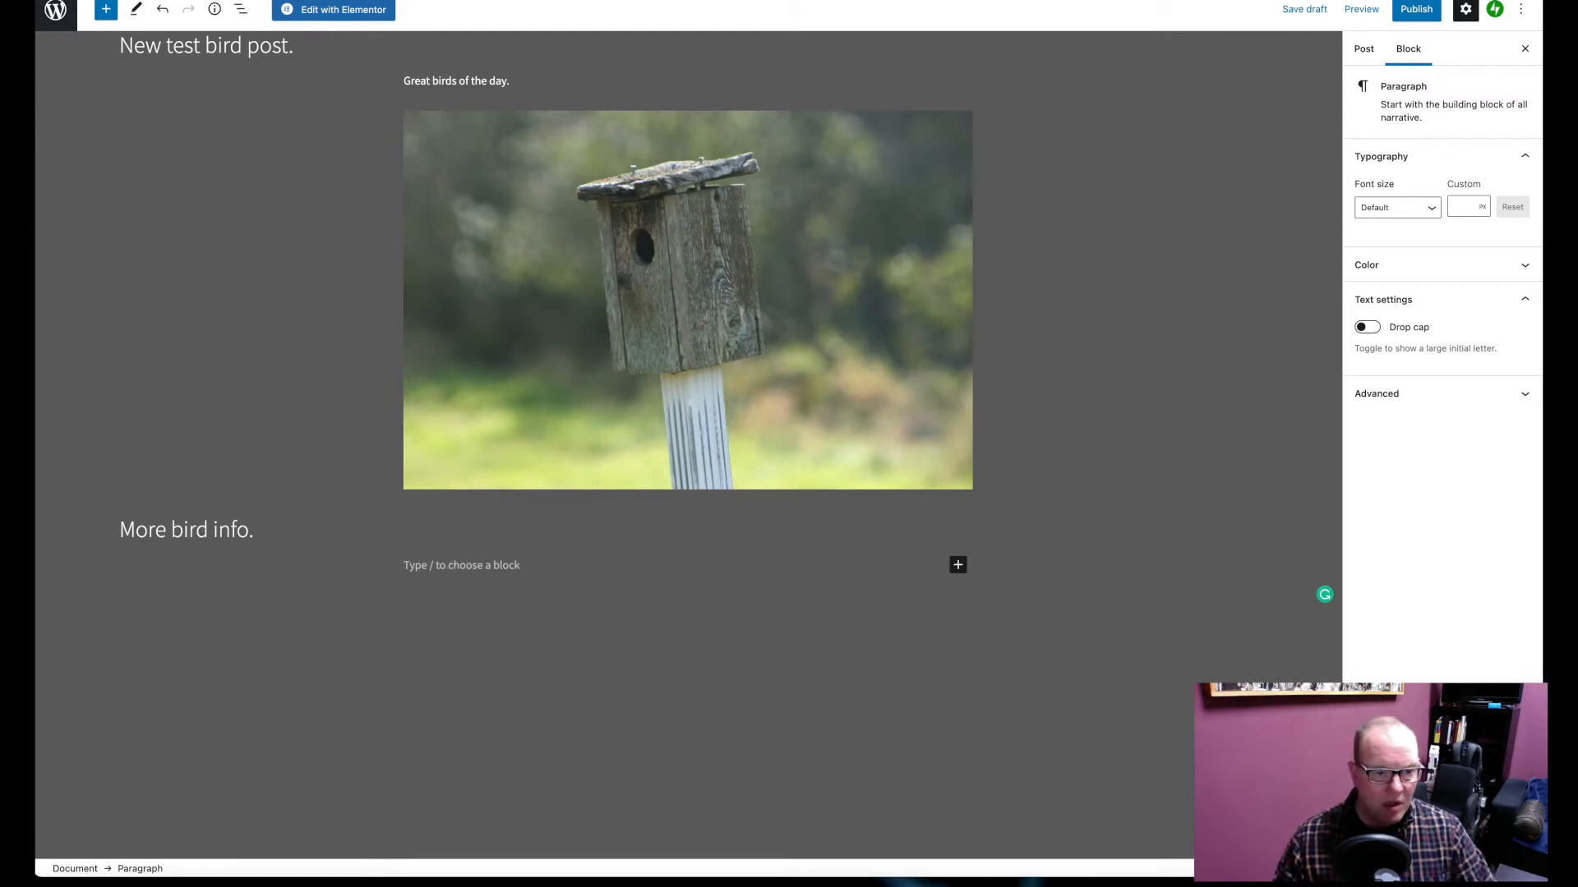
type("dfvkjsdhlkjsdHVLKJshdvlkjshbDVLKJSBHV")
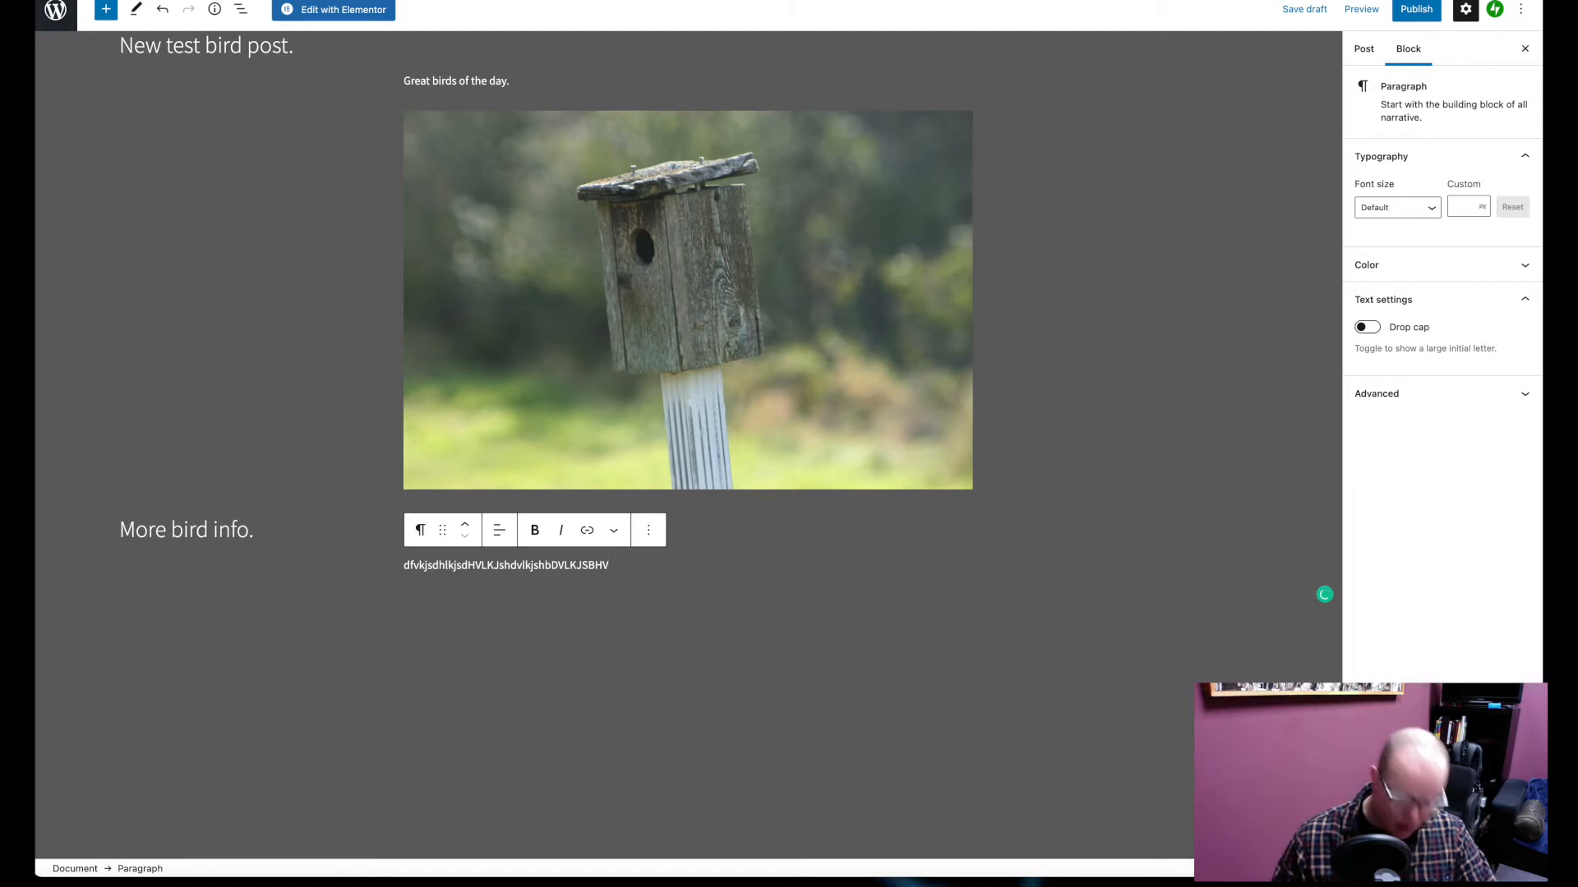
type(".")
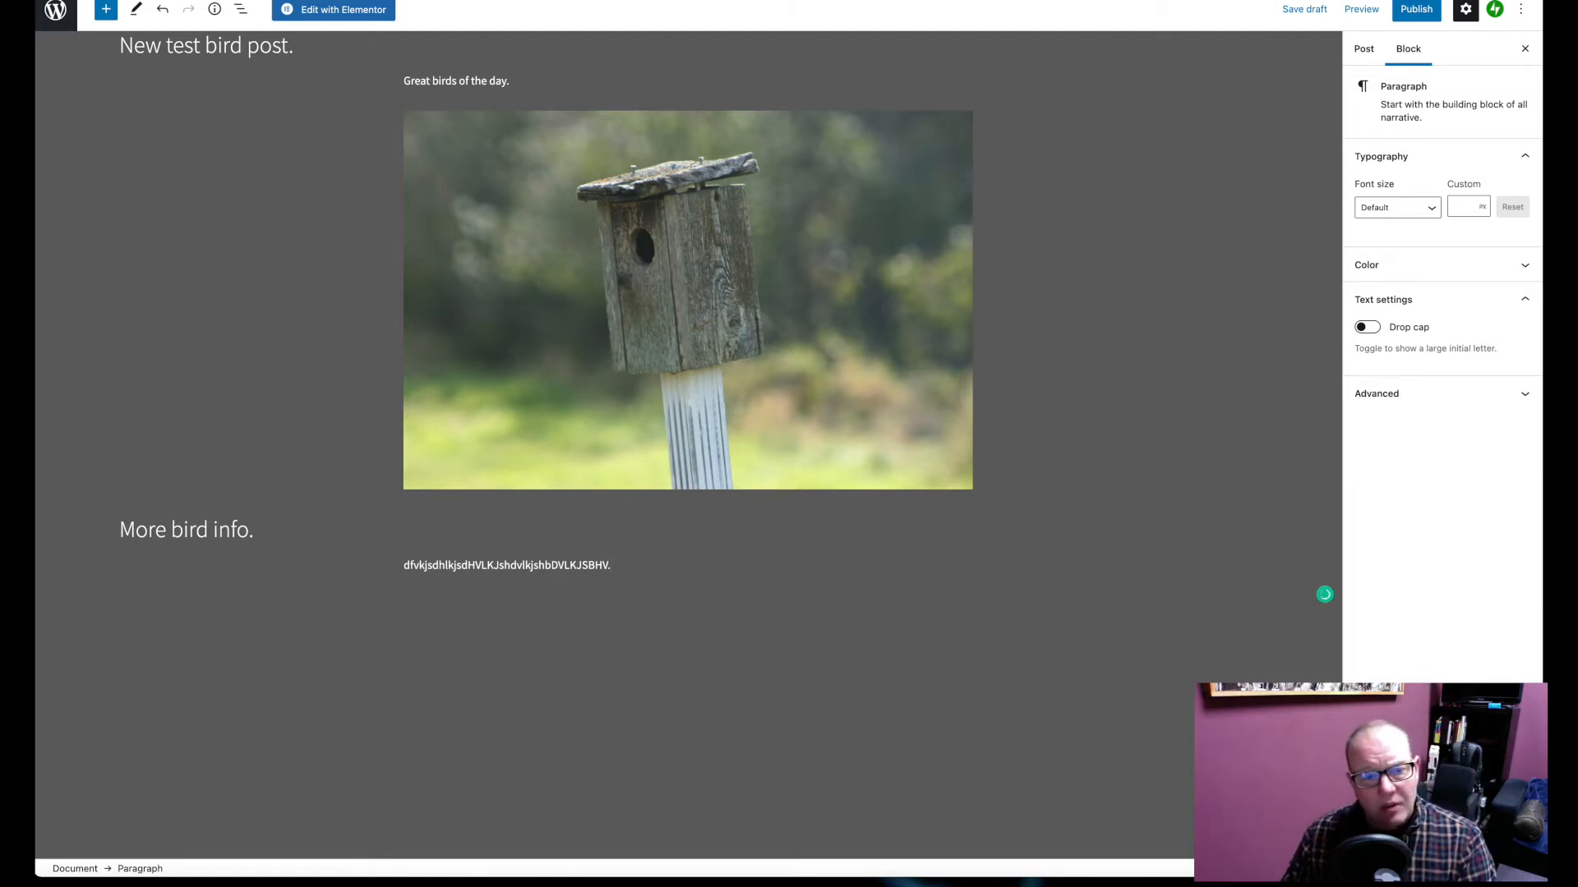
Browse all available blocks and insert a Video block below the filler-text paragraph
key("Return")
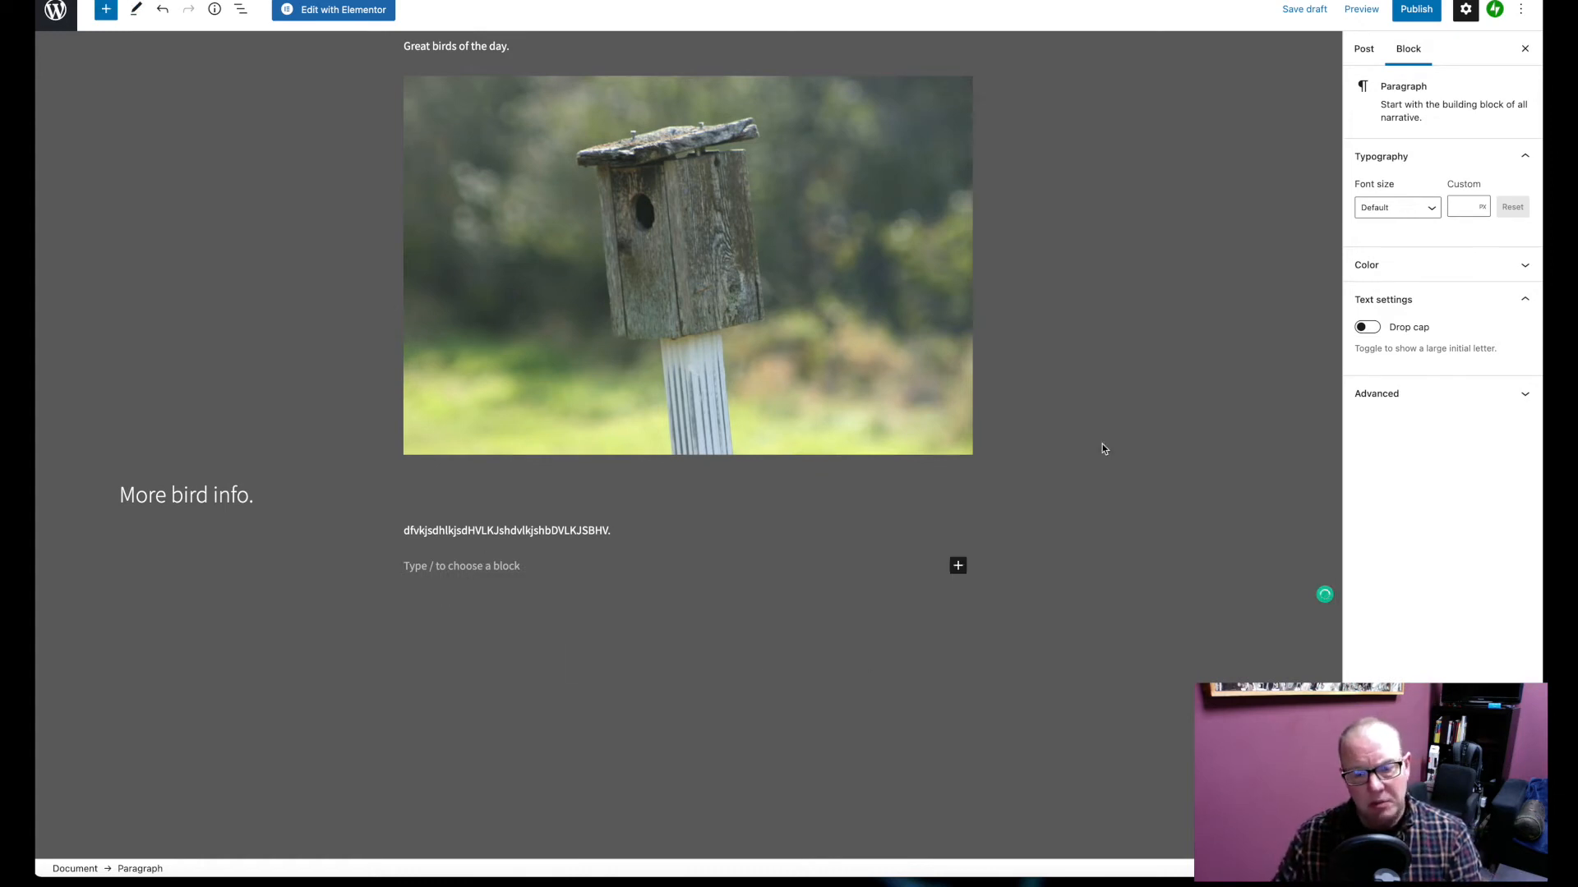
left_click(958, 565)
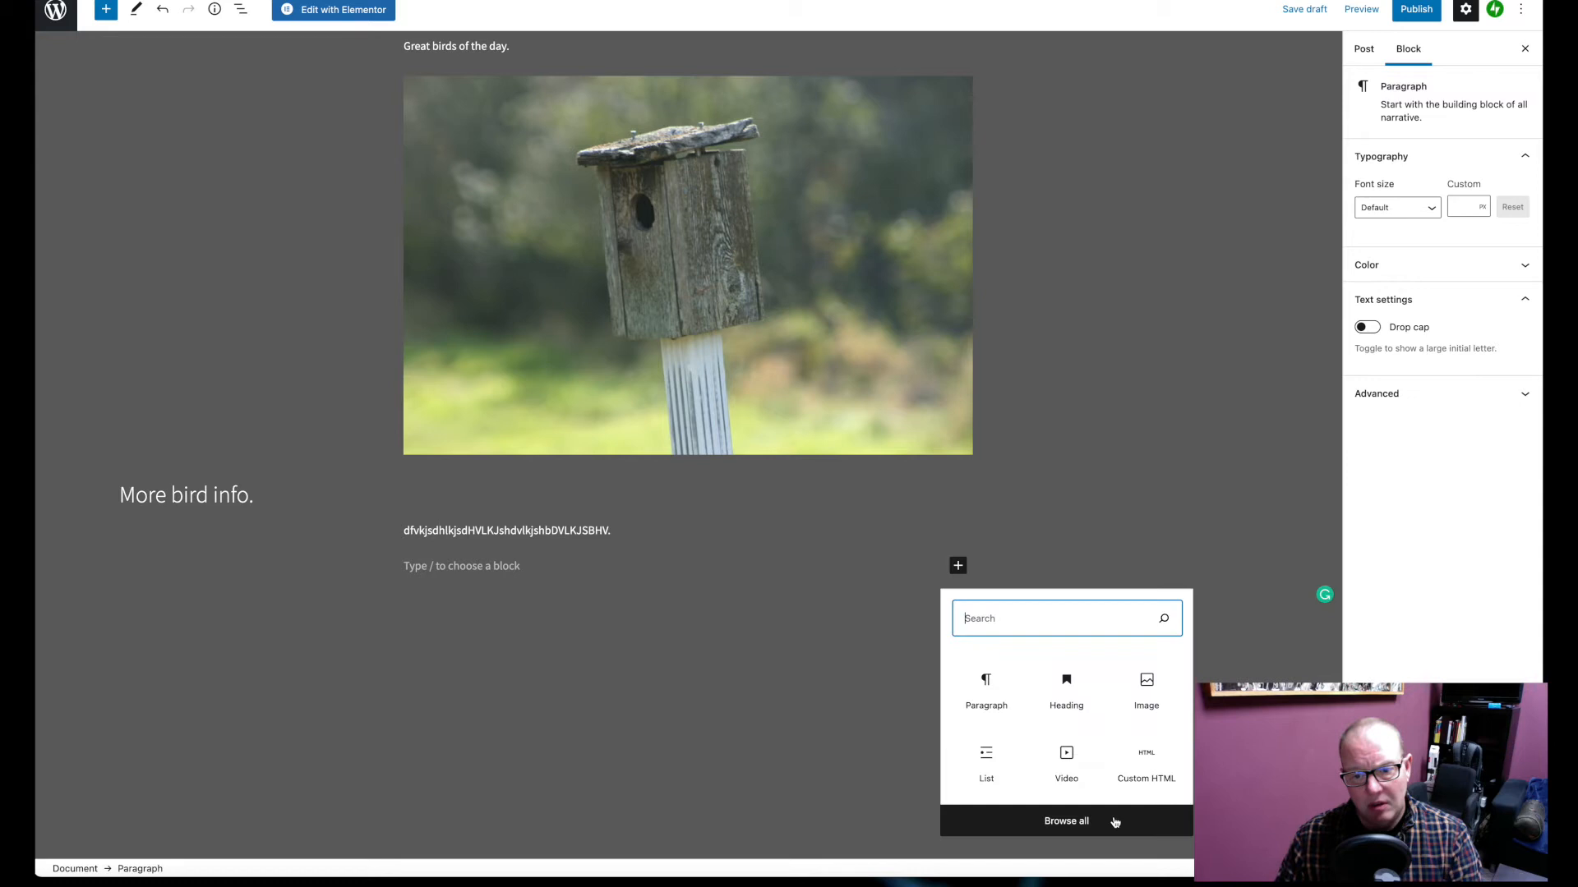
left_click(1072, 828)
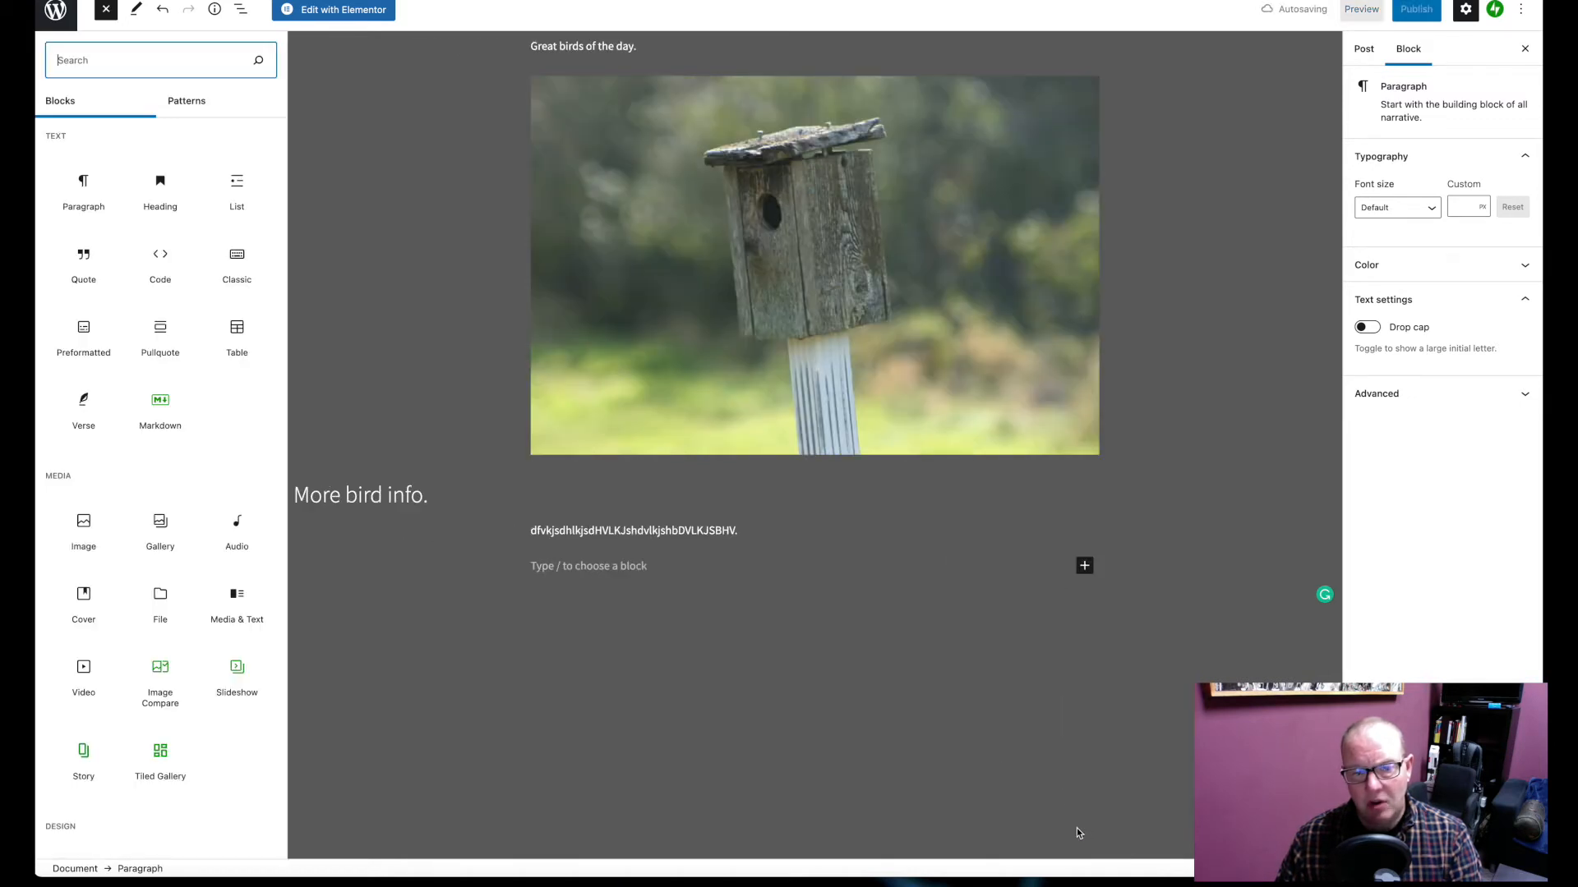
mouse_move(206, 212)
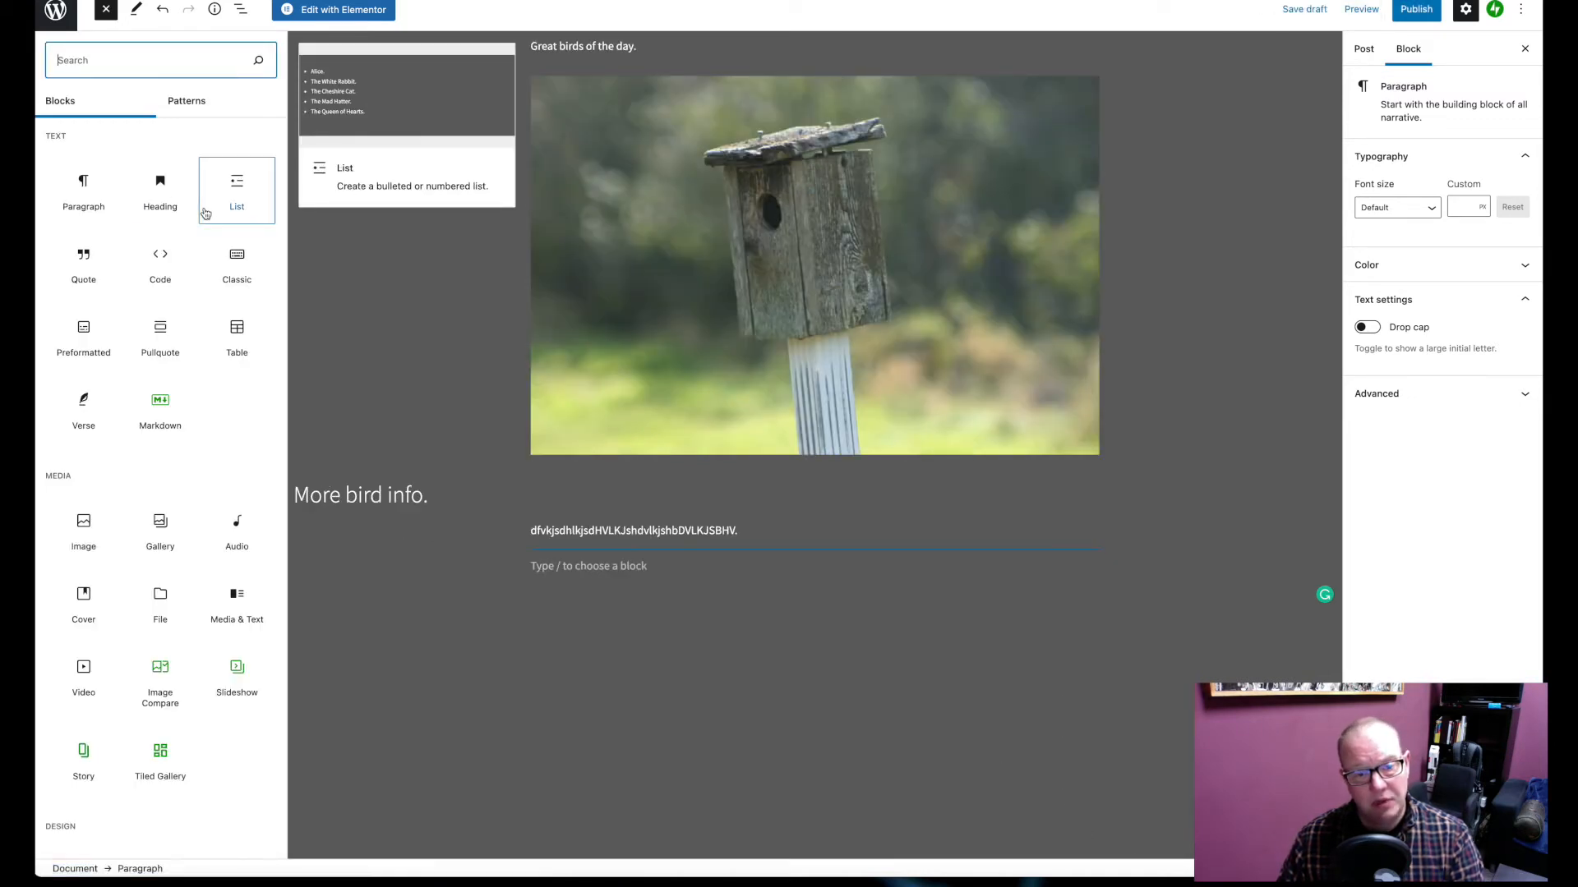
mouse_move(166, 530)
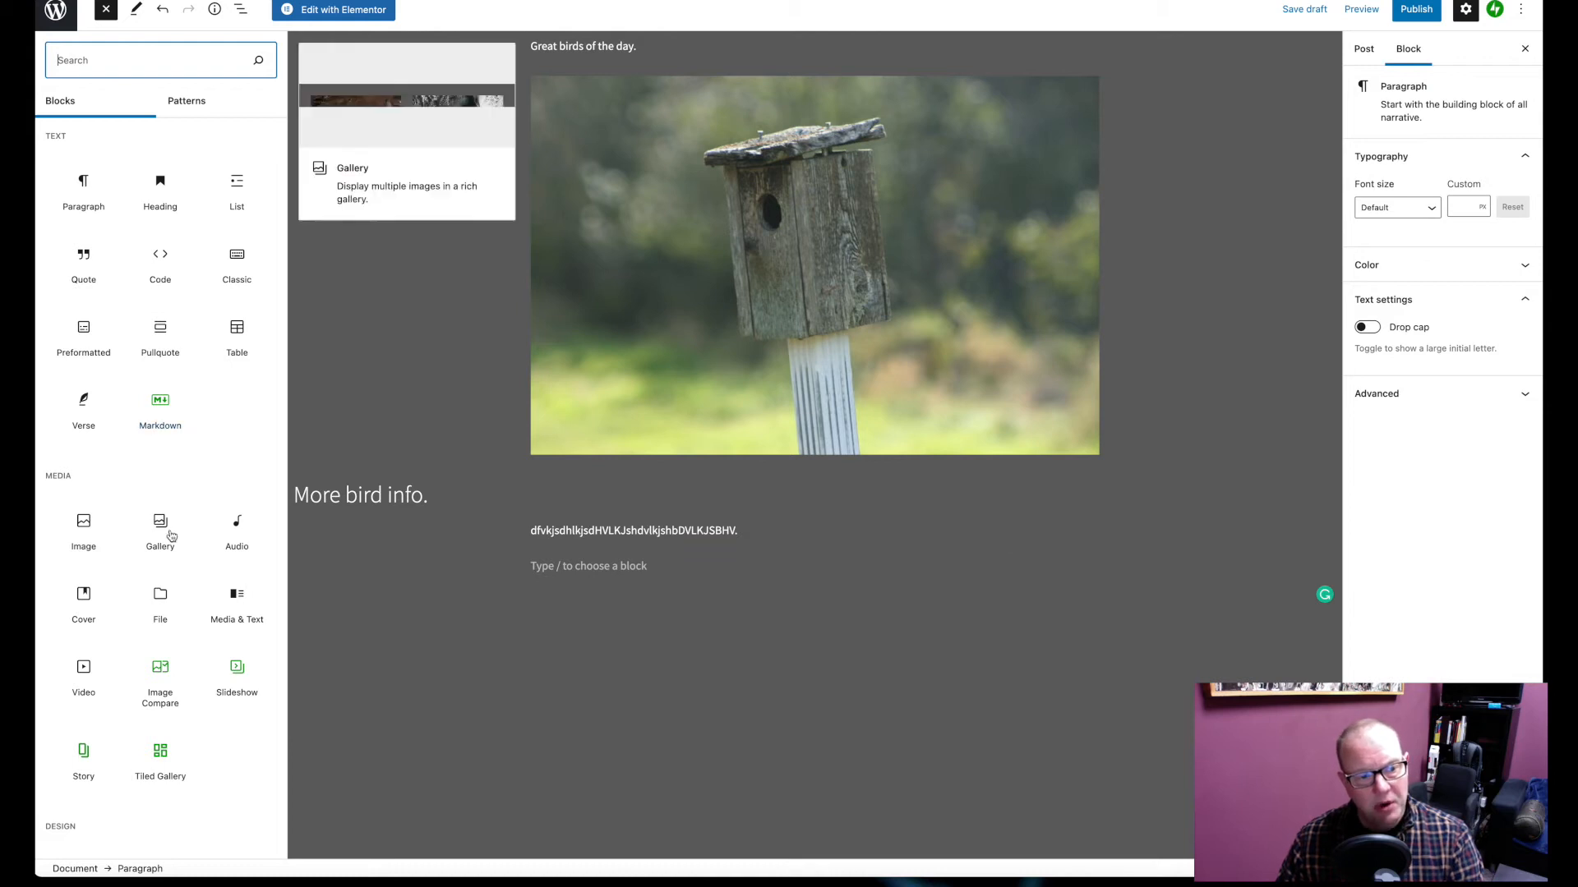
left_click(84, 674)
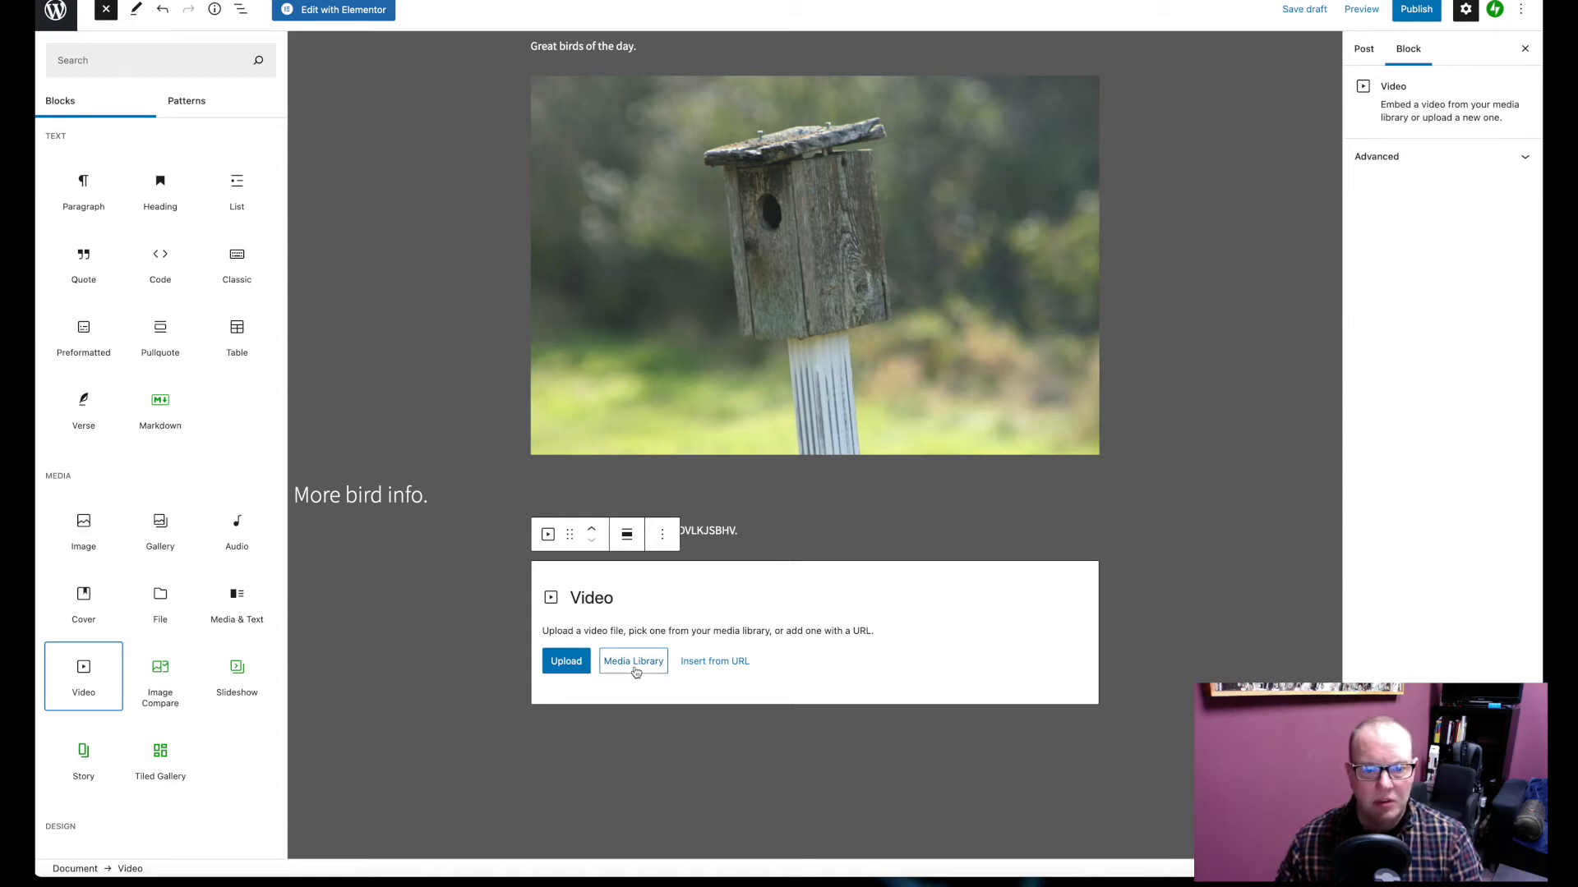
Start inserting the video from a URL and copy the share link of YouTube's "Making Round Cabochons Using Simple Tools" video in a new browser tab
left_click(728, 667)
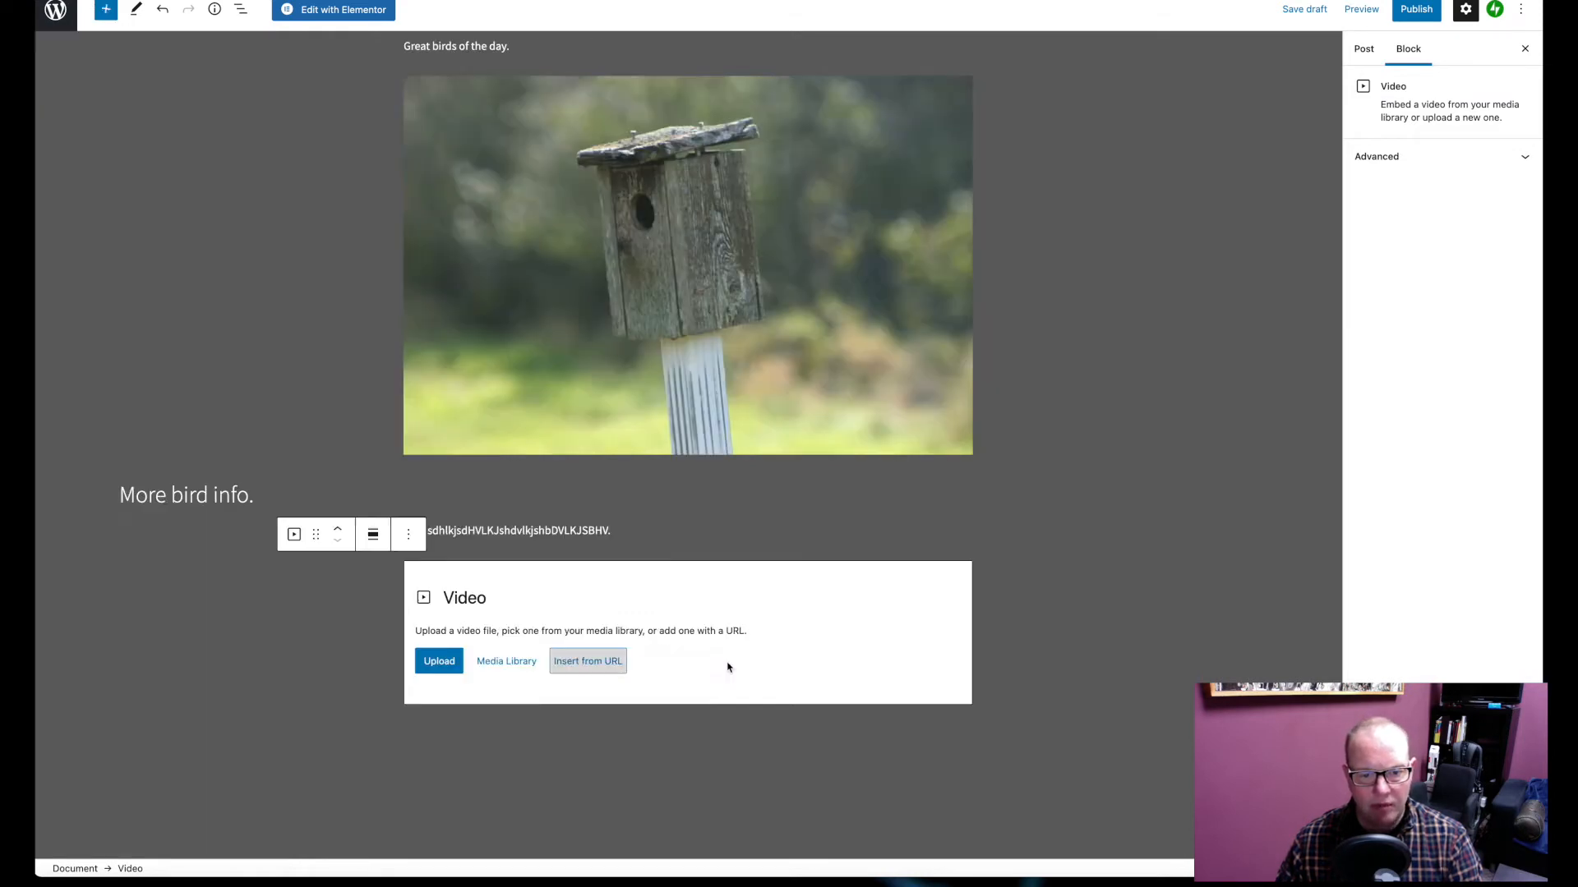
left_click(599, 663)
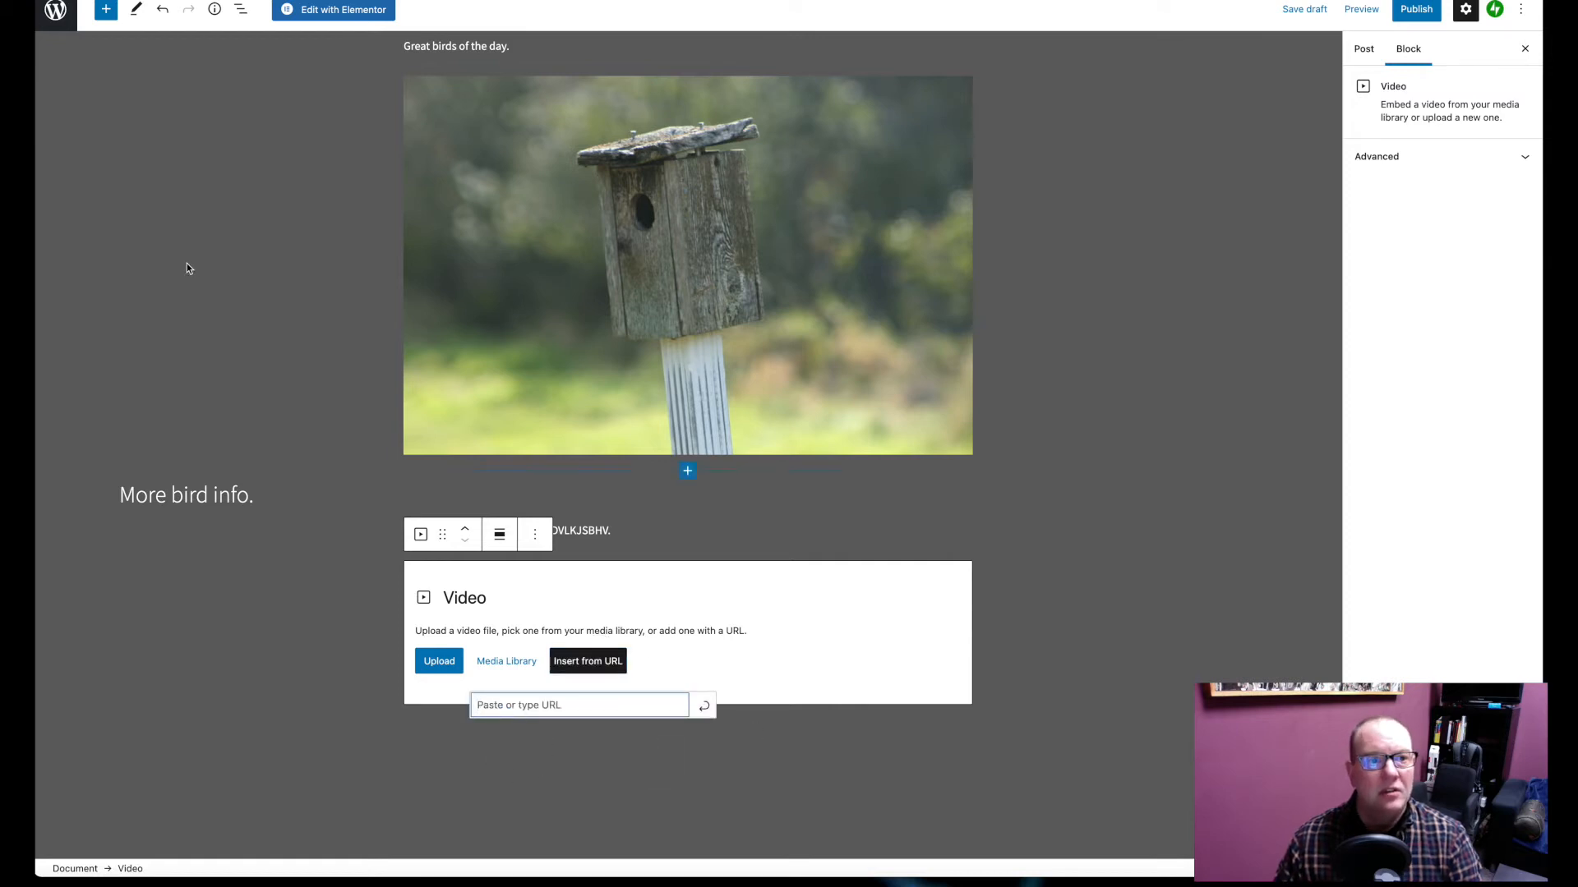
key("ctrl+t")
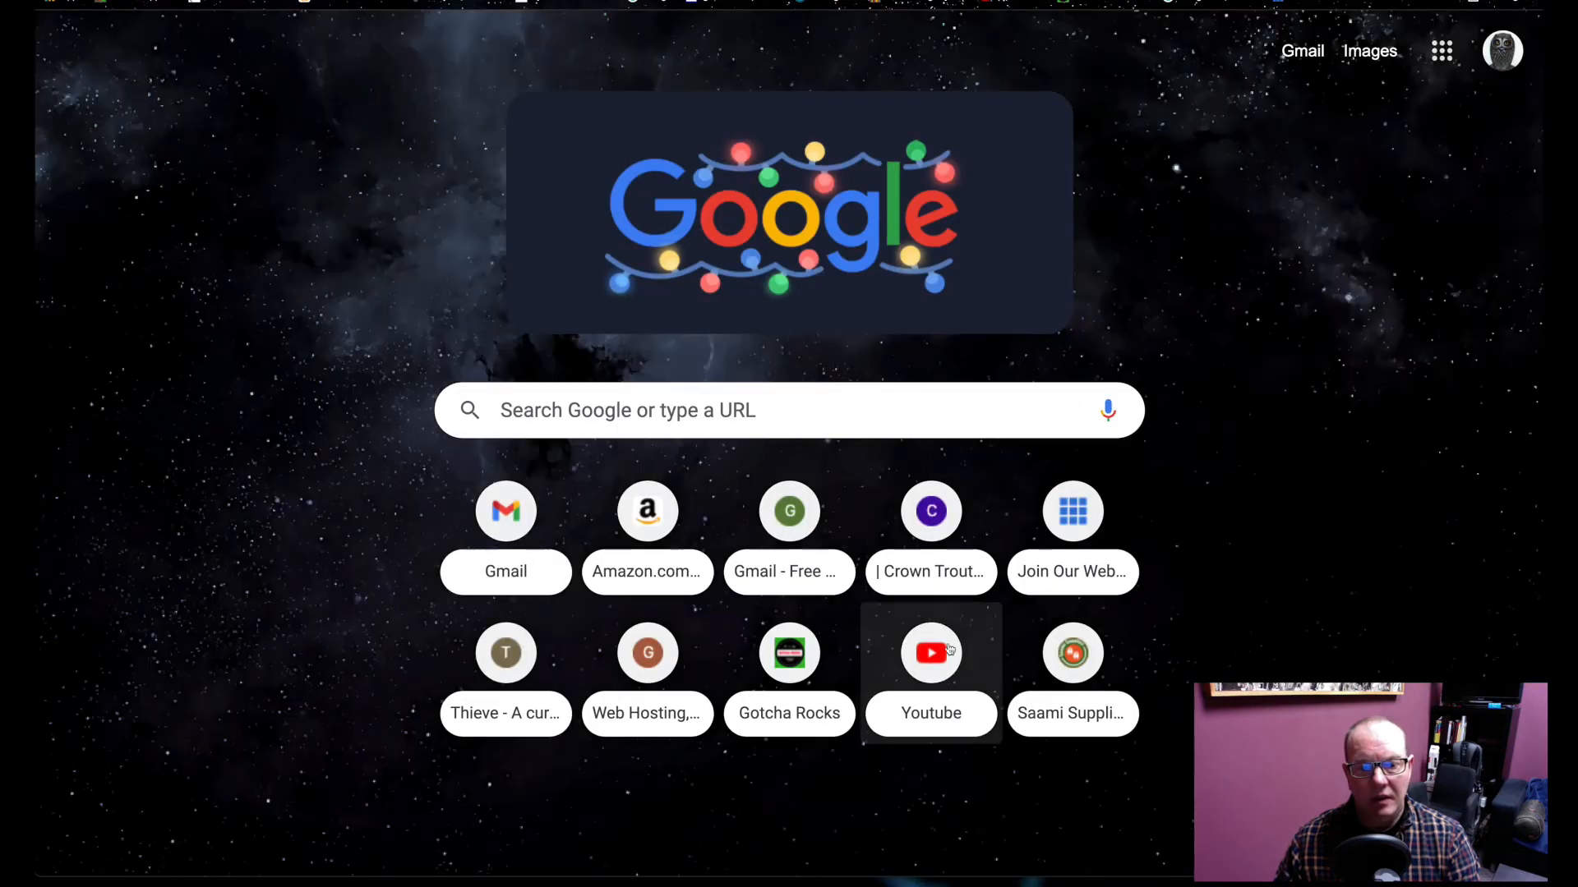
left_click(933, 660)
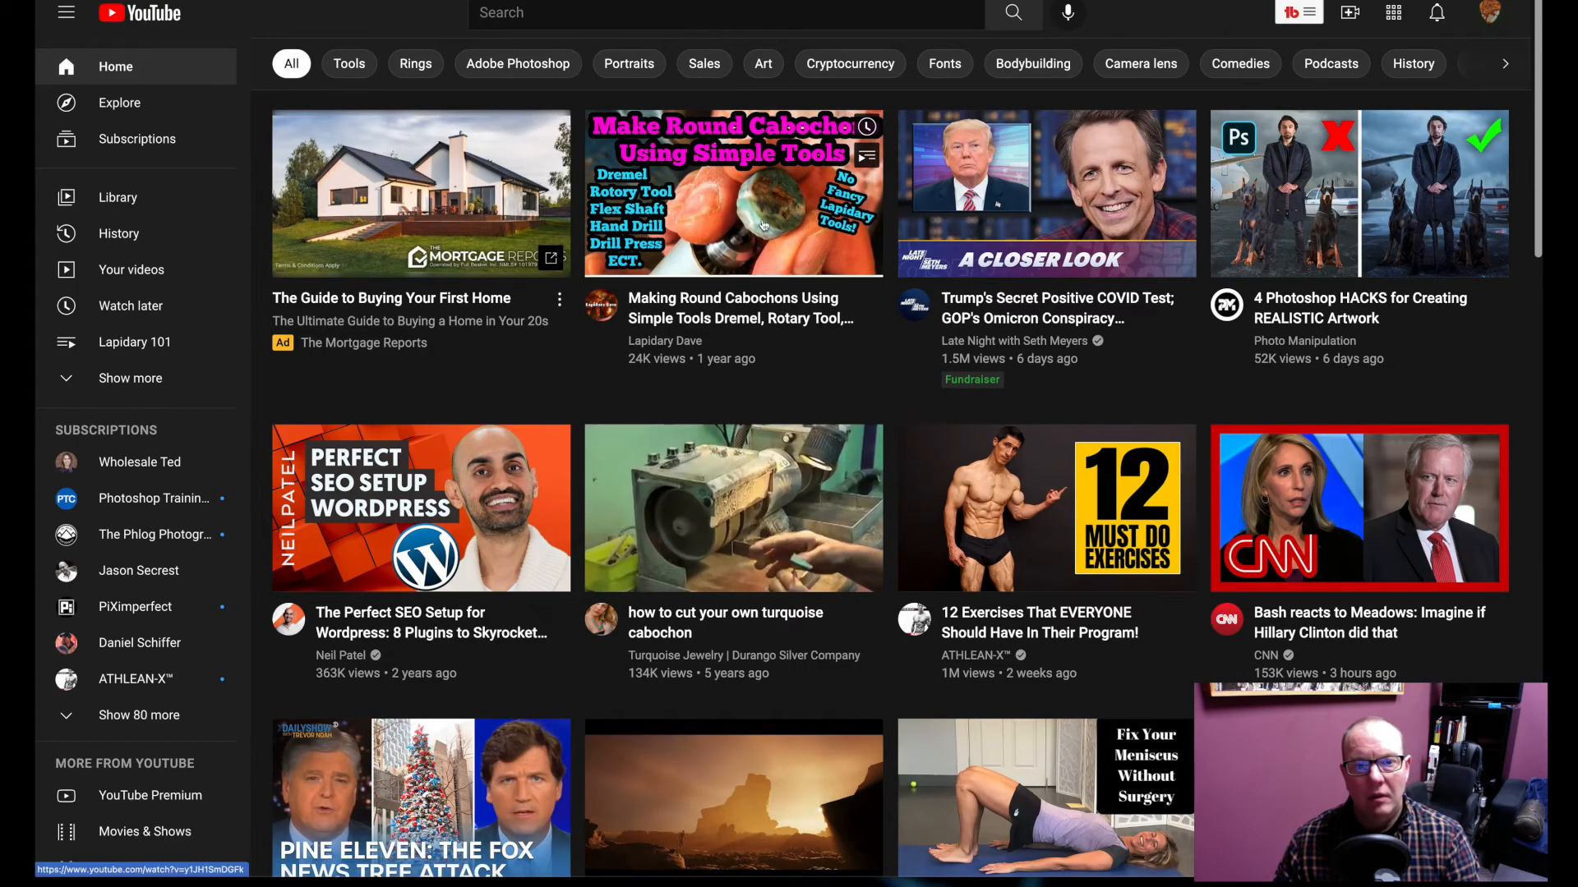
left_click(764, 223)
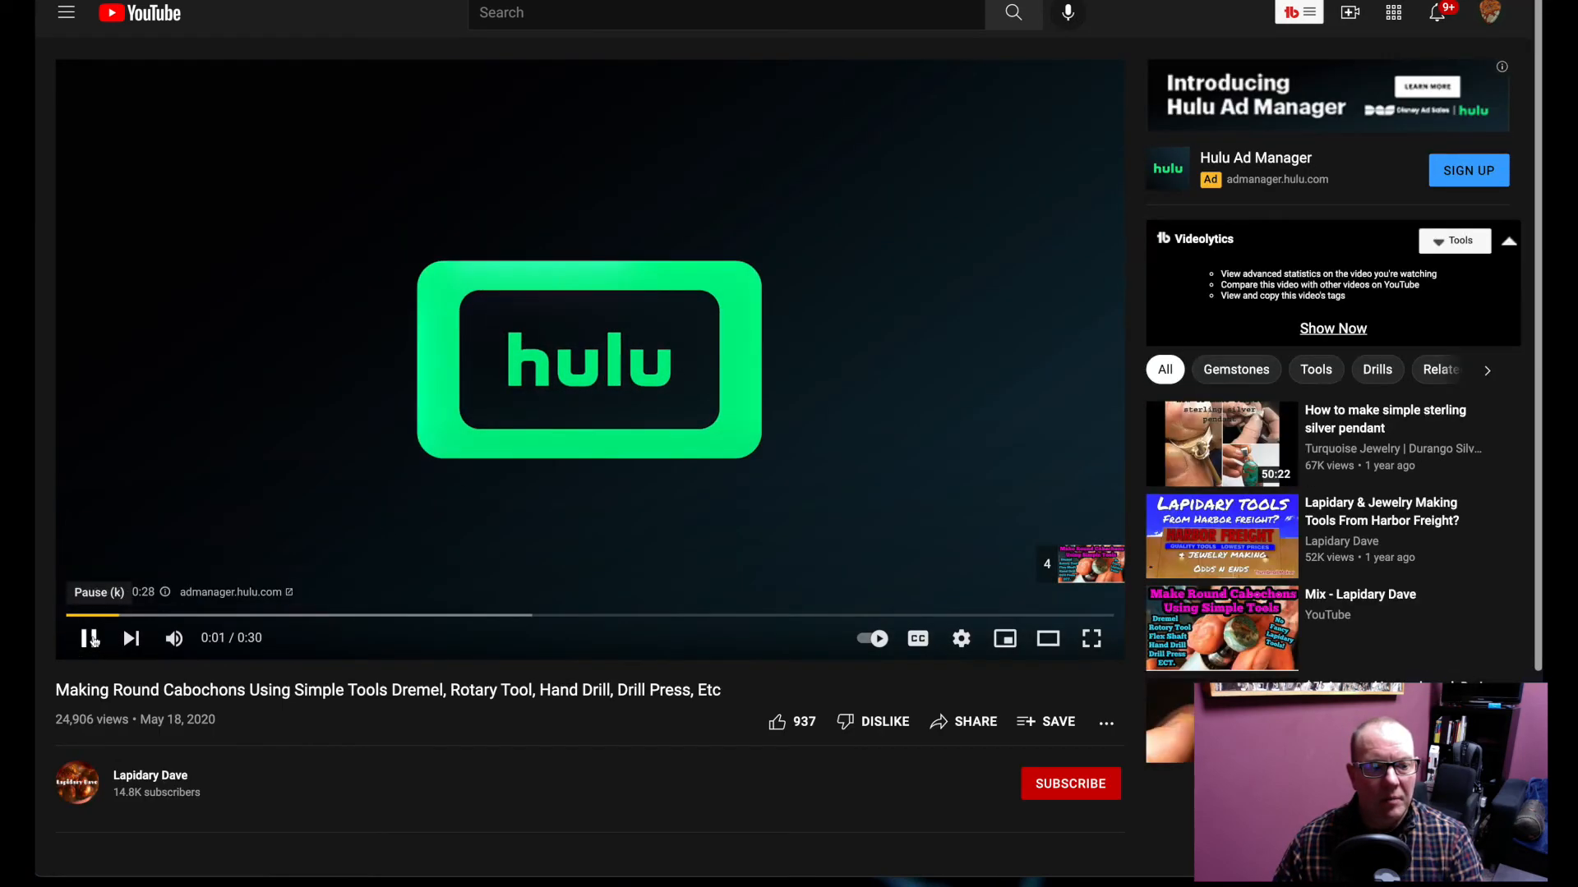
left_click(88, 639)
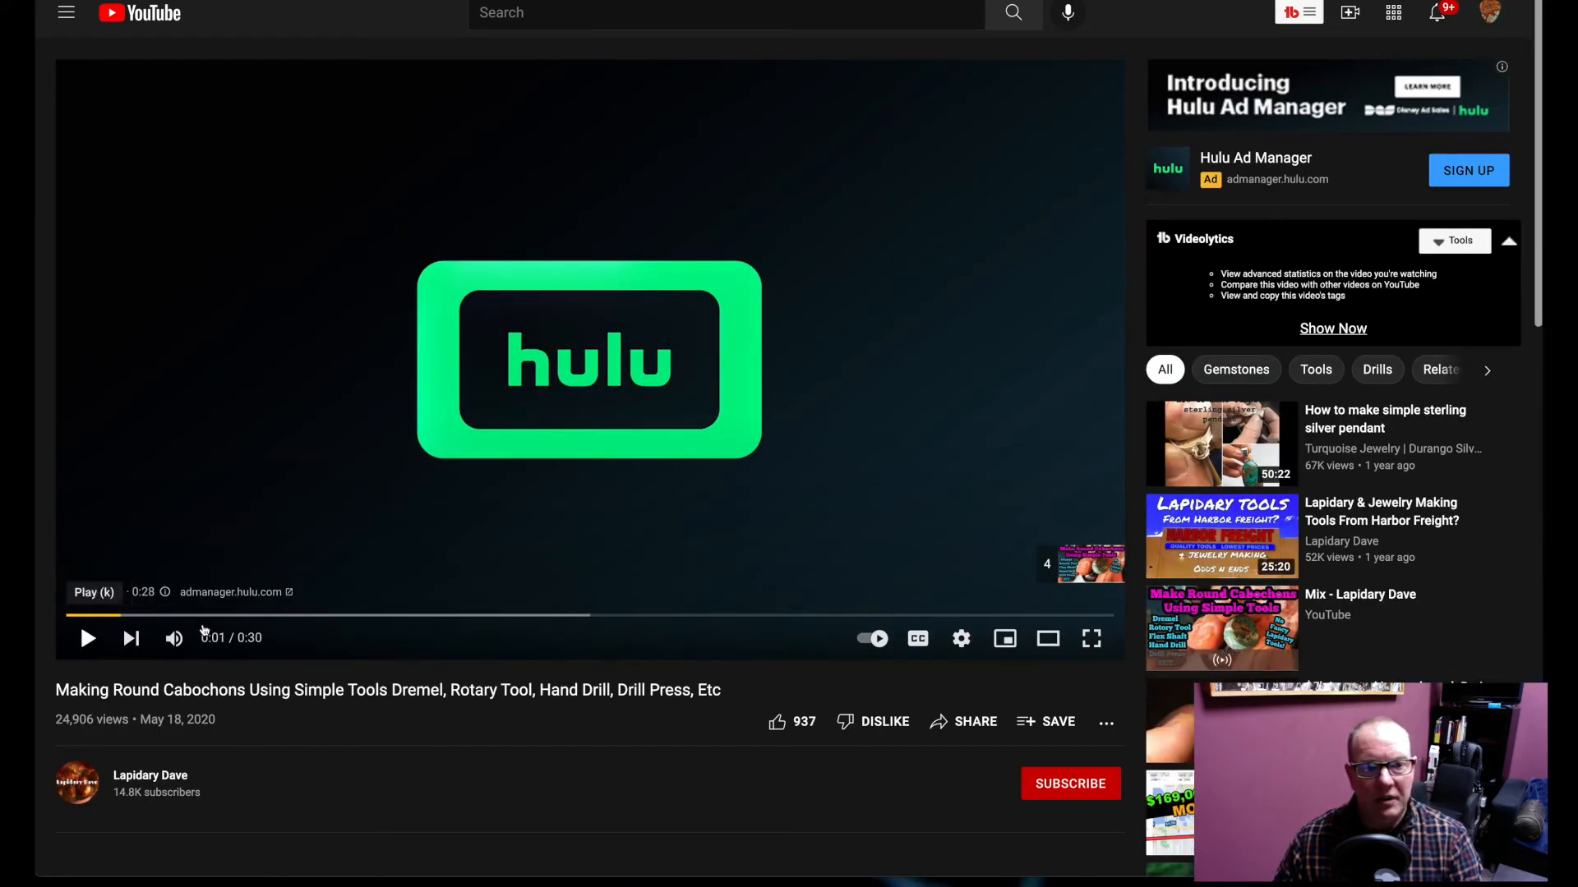
left_click(972, 722)
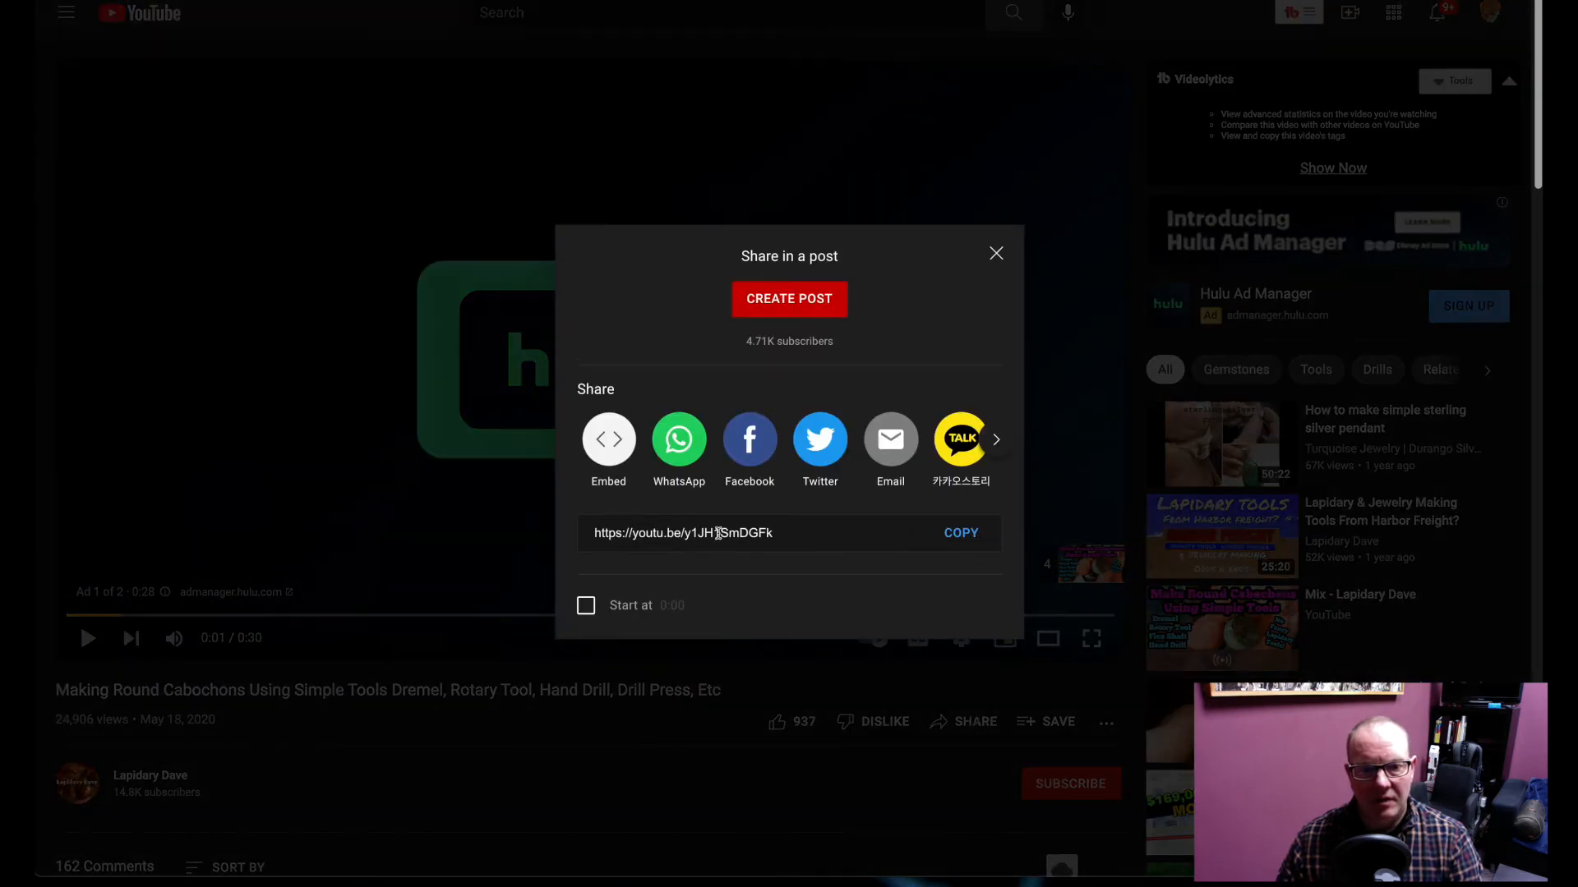
left_click(957, 535)
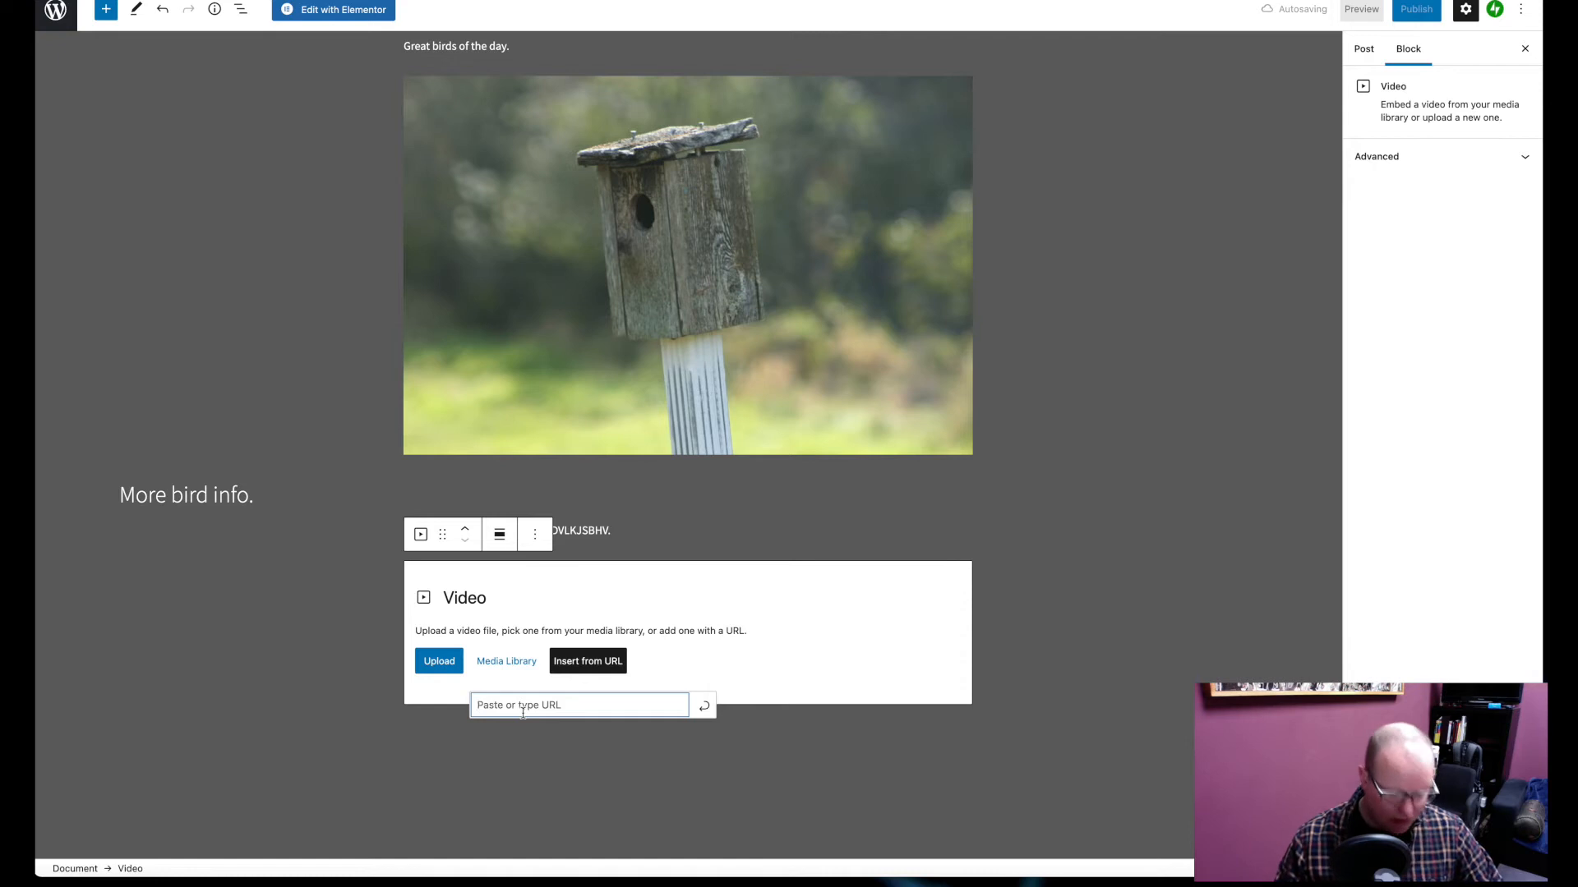
key("ctrl+v")
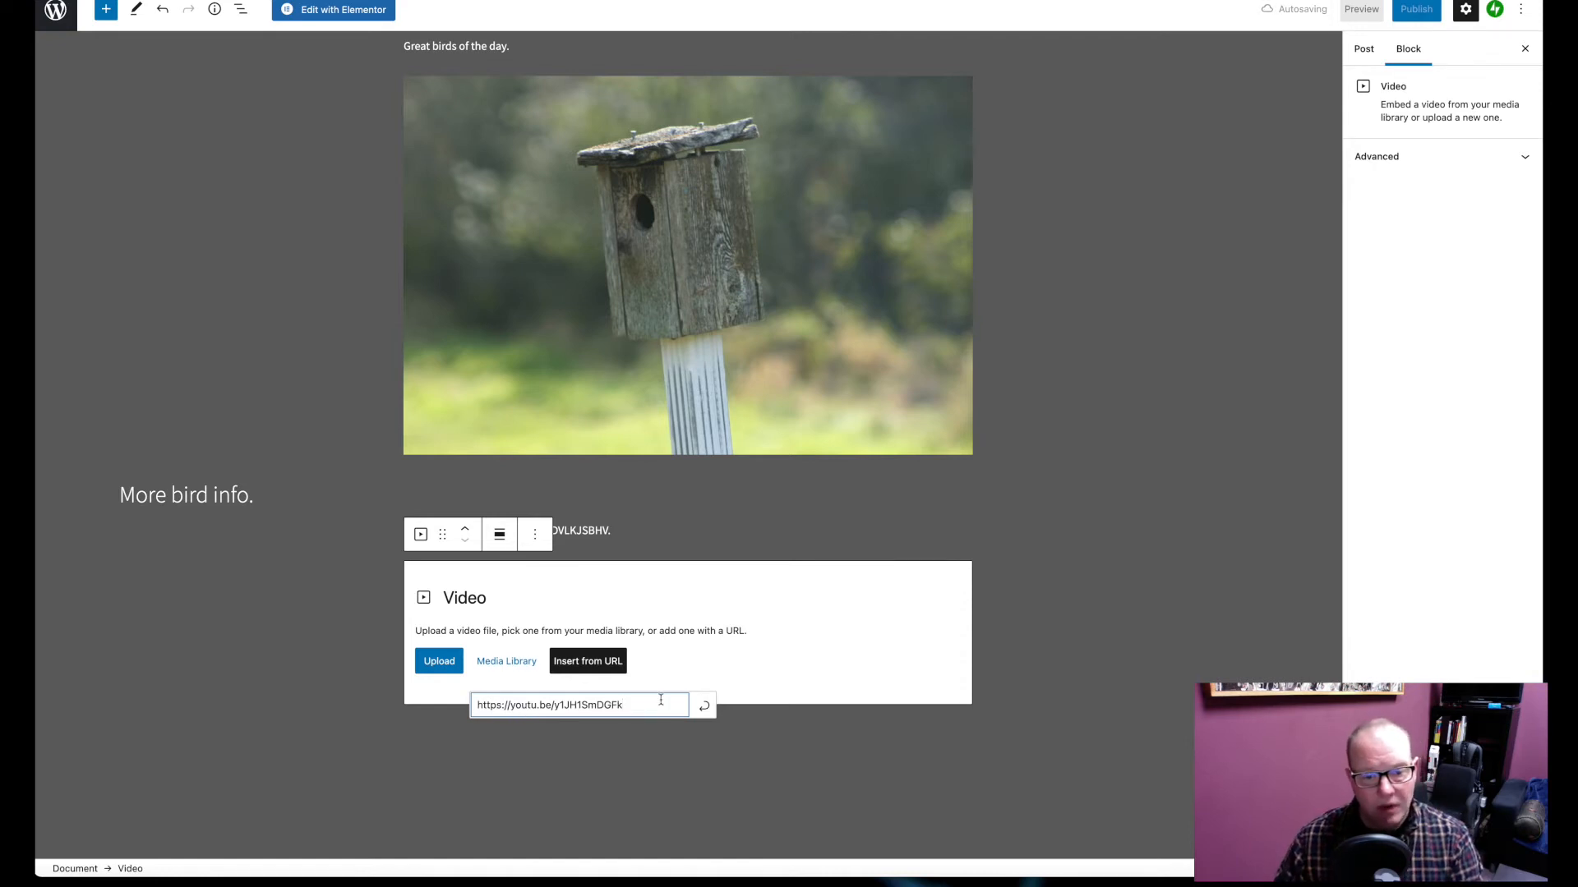
left_click(705, 708)
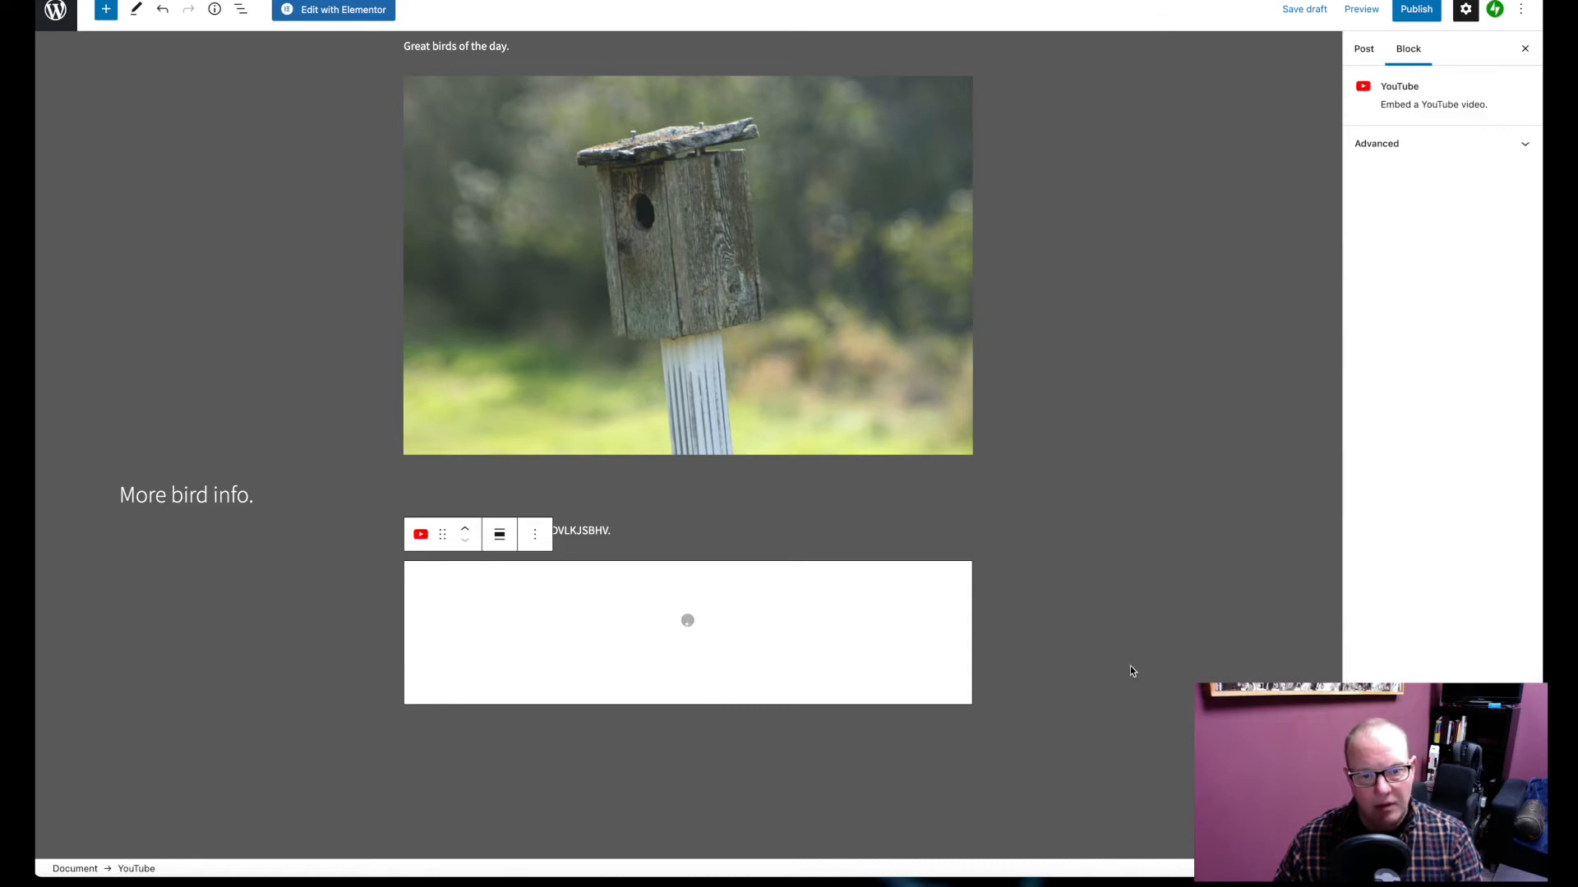
scroll(1137, 667, "down", 2)
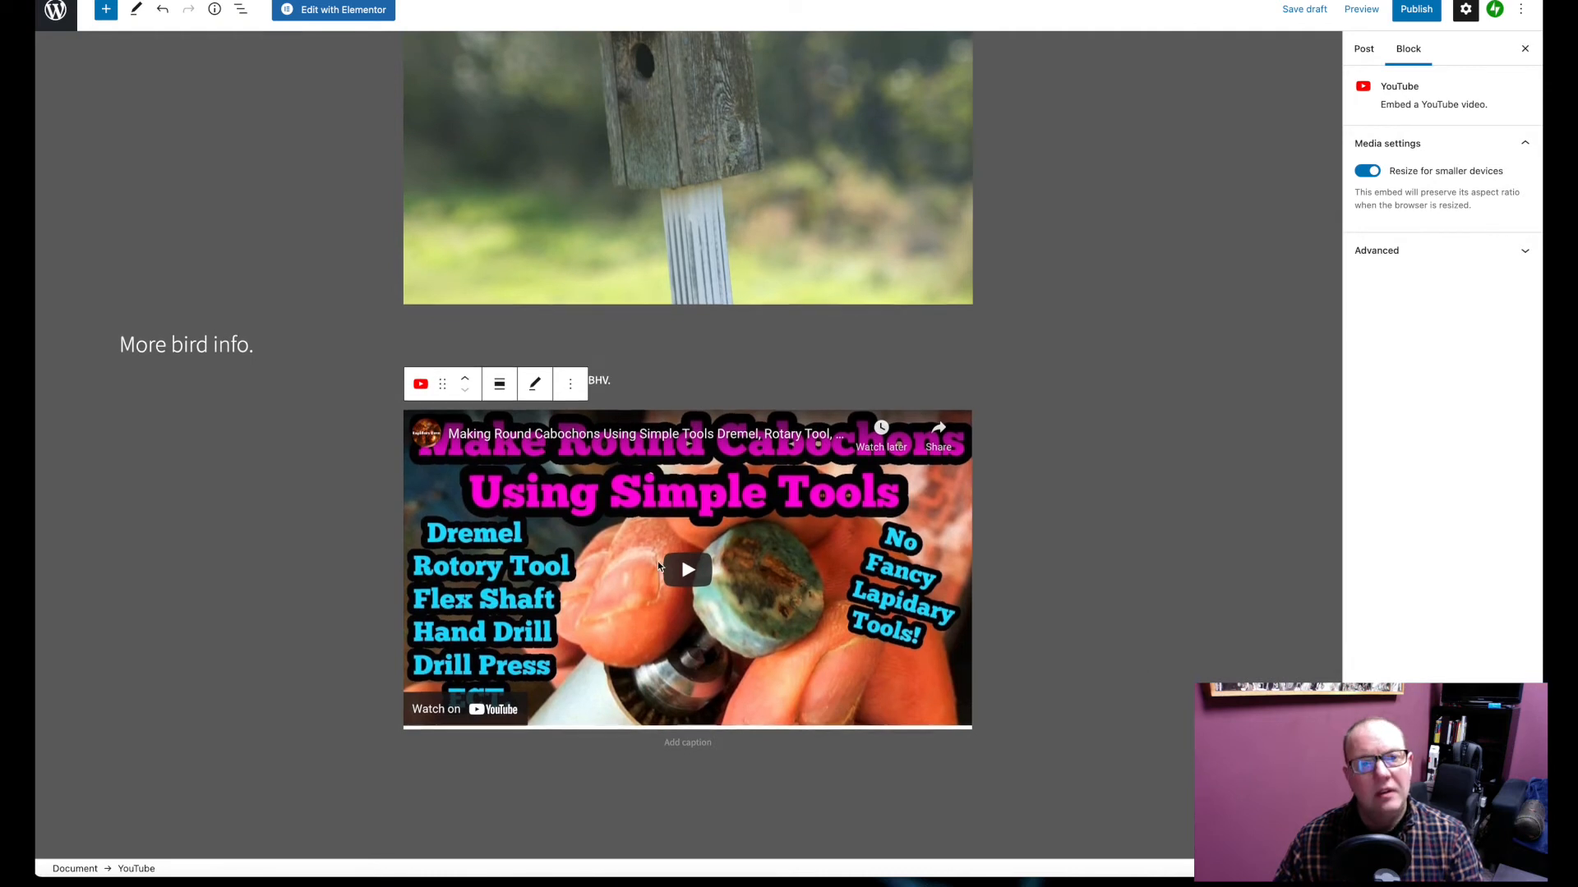
scroll(657, 565, "up", 3)
scroll(680, 608, "down", 3)
left_click(271, 565)
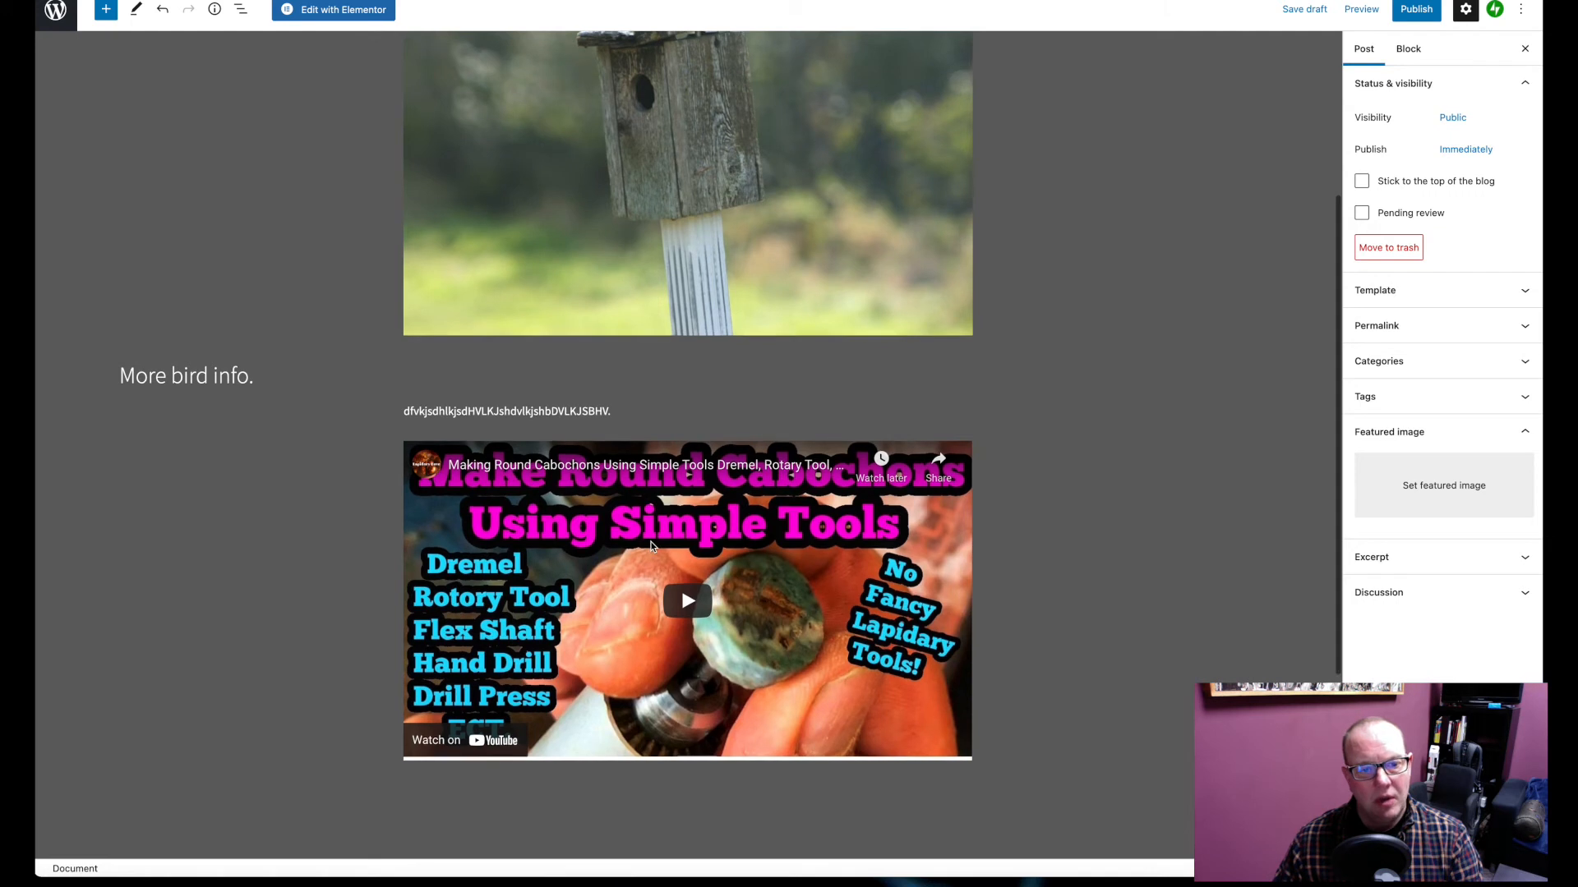
Review the whole post from title to video and examine the post-level settings, including the template option
scroll(651, 546, "up", 4)
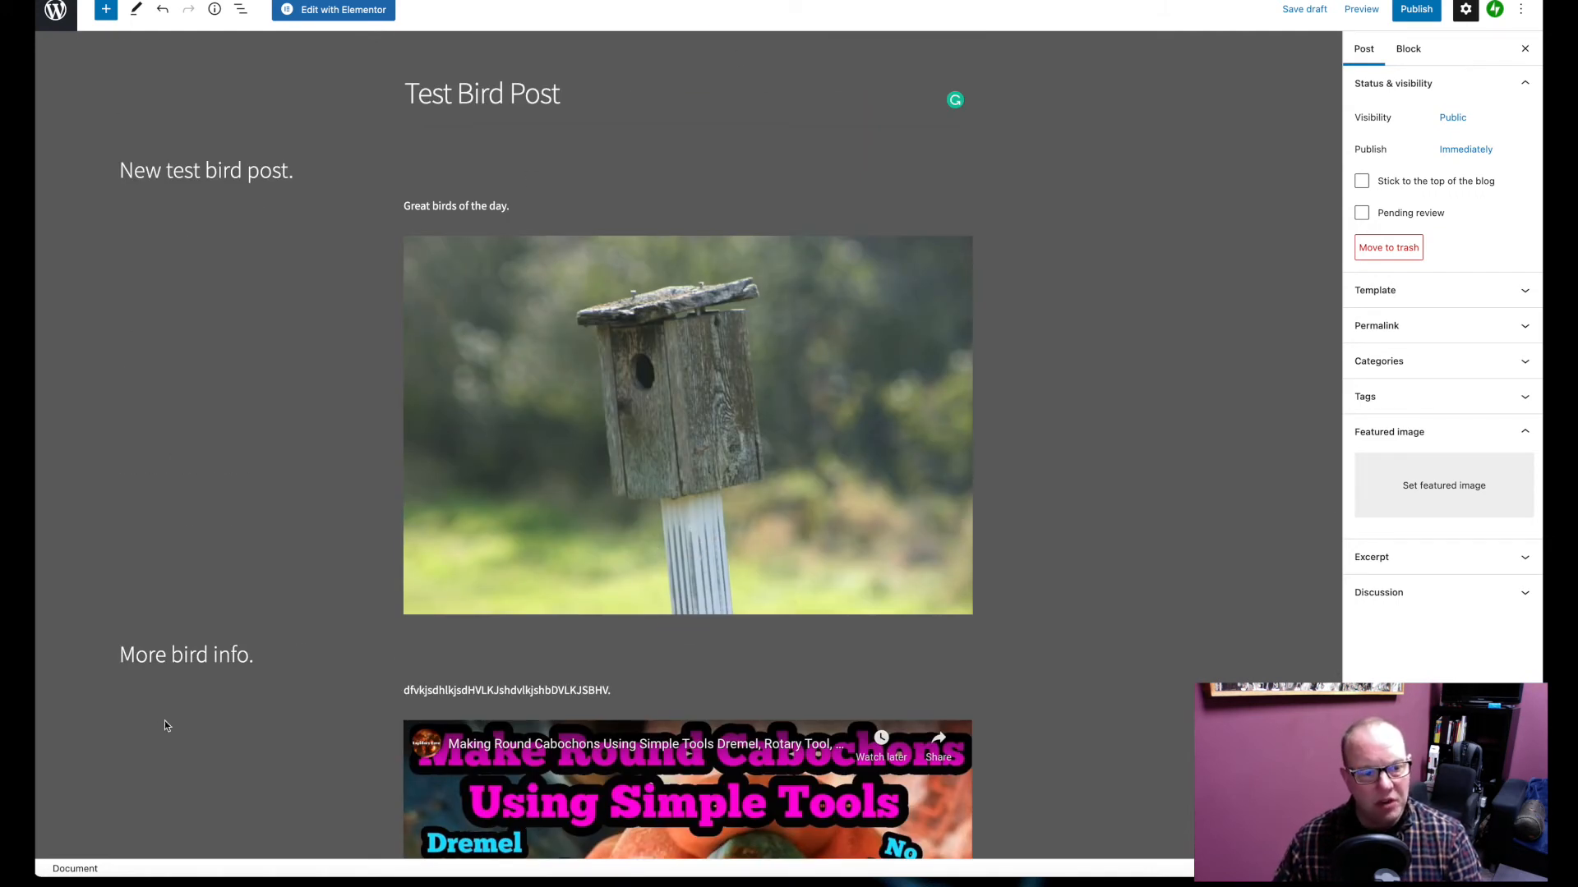
scroll(187, 689, "down", 5)
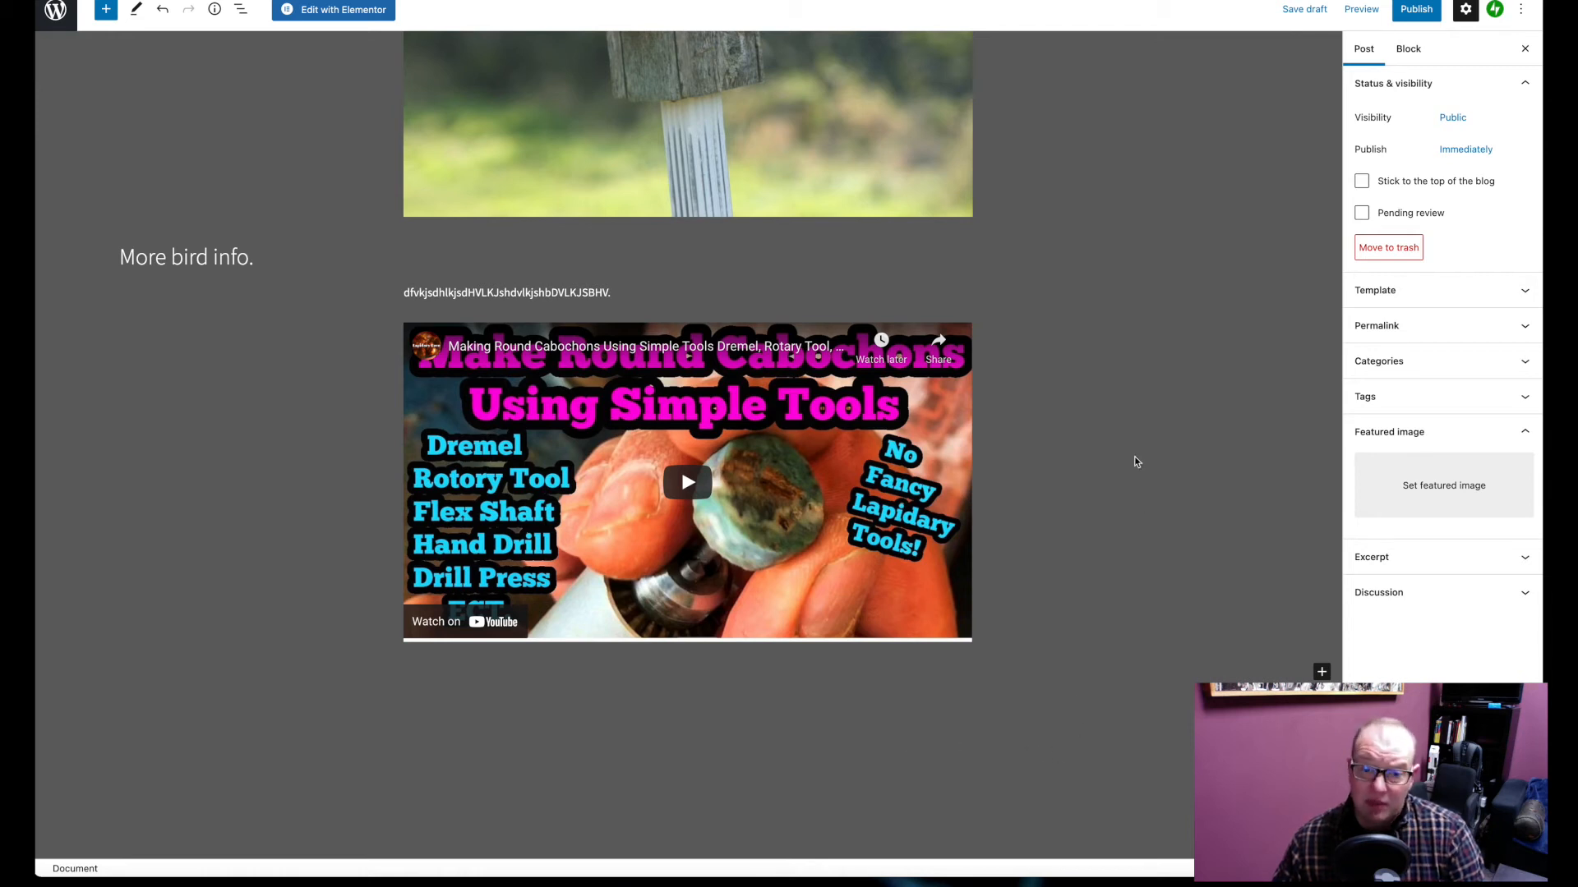
scroll(1126, 551, "up", 5)
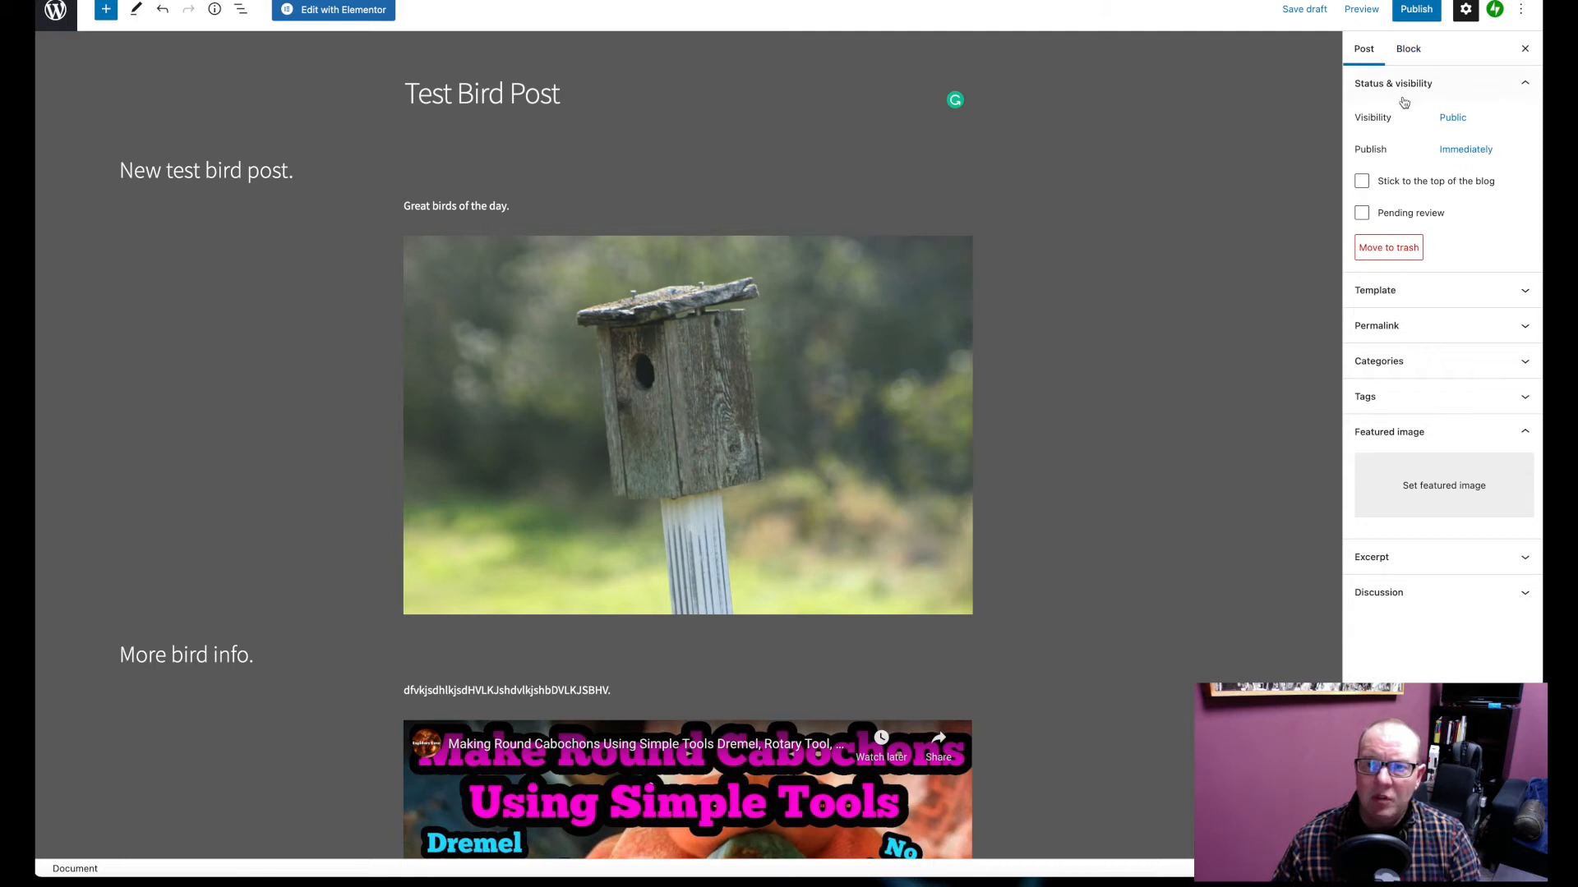
left_click(1465, 11)
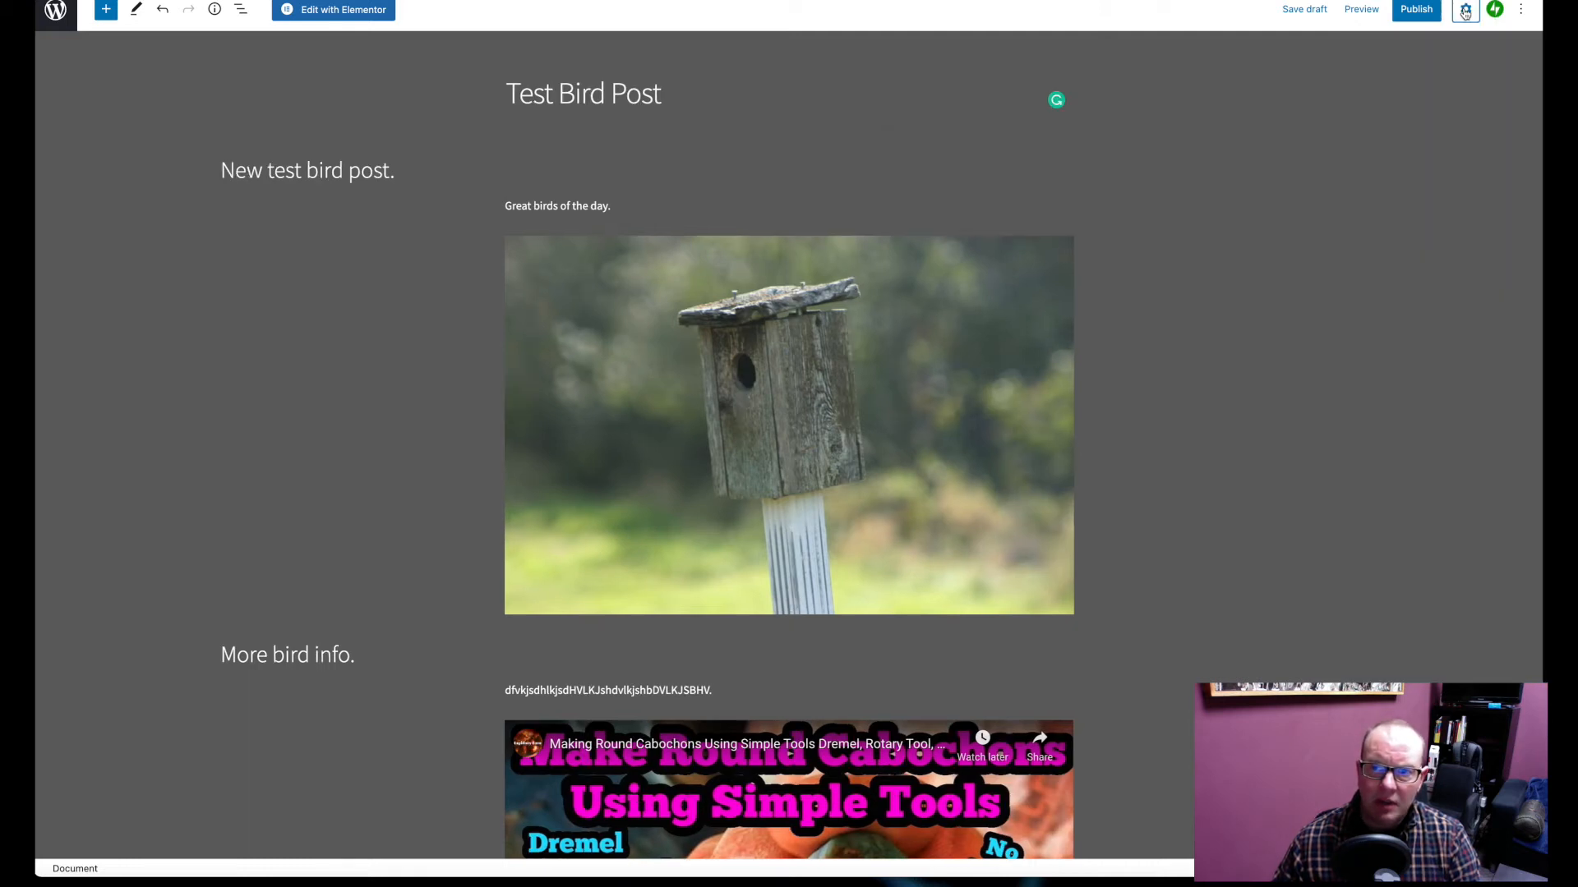
left_click(1465, 12)
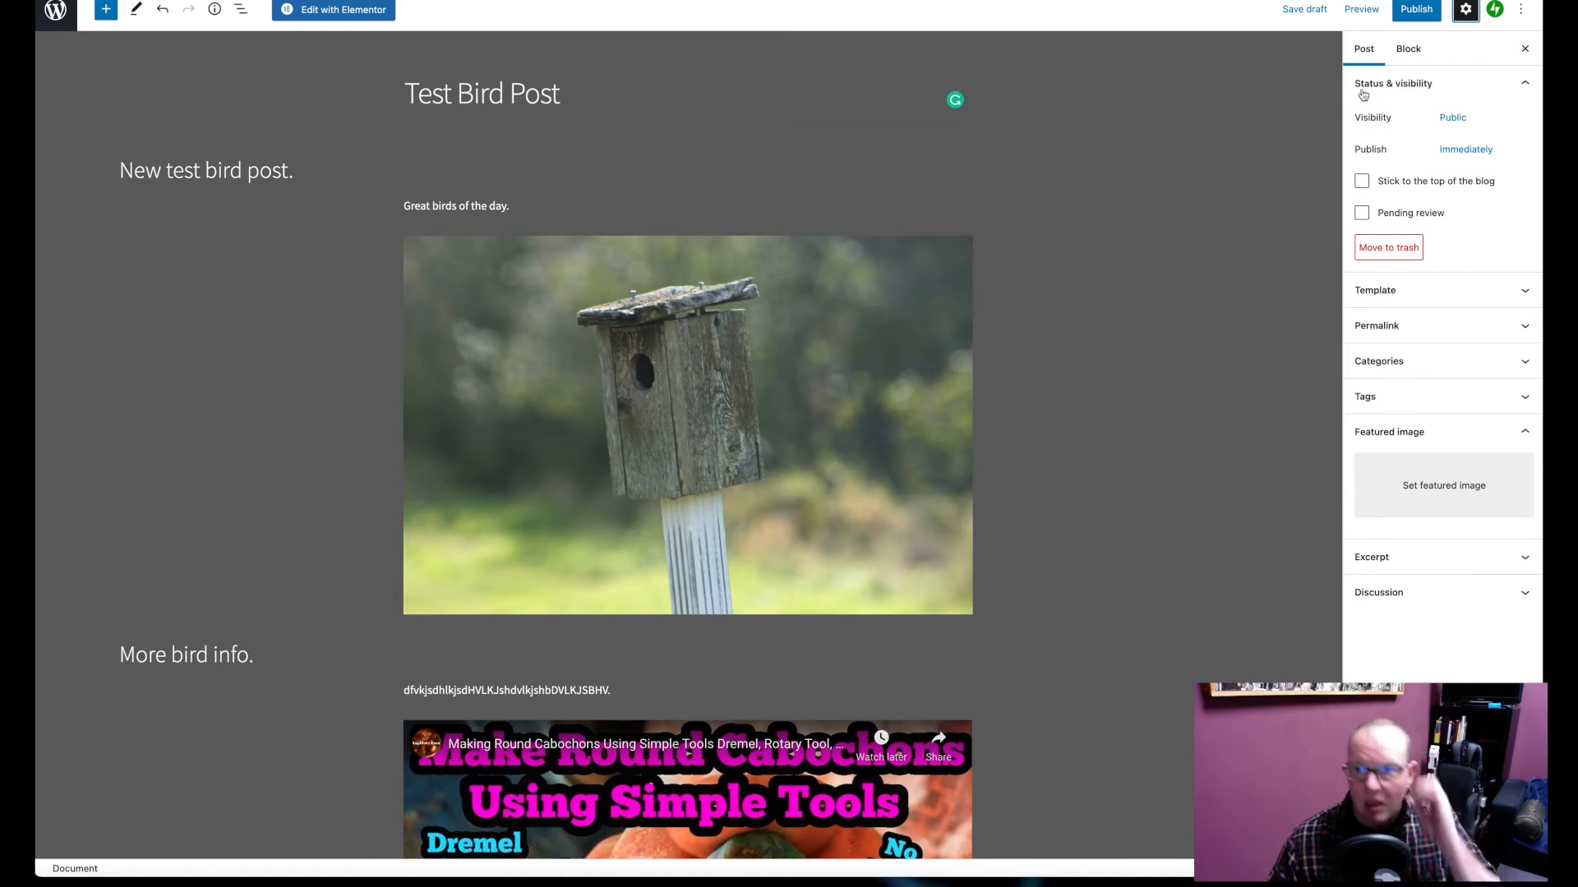
left_click(1365, 49)
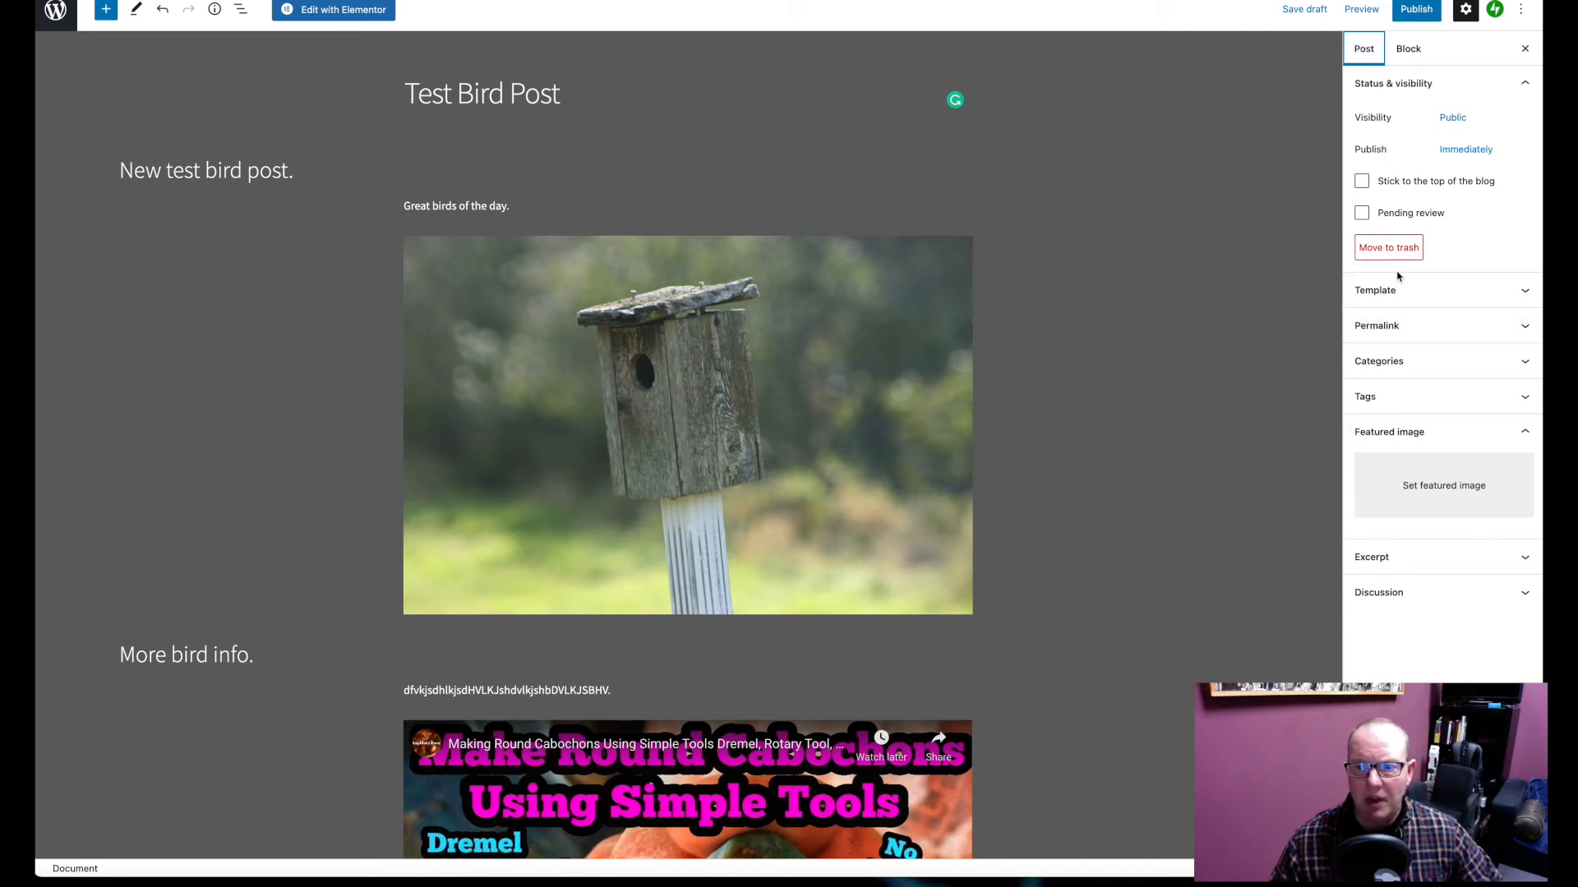
left_click(1522, 293)
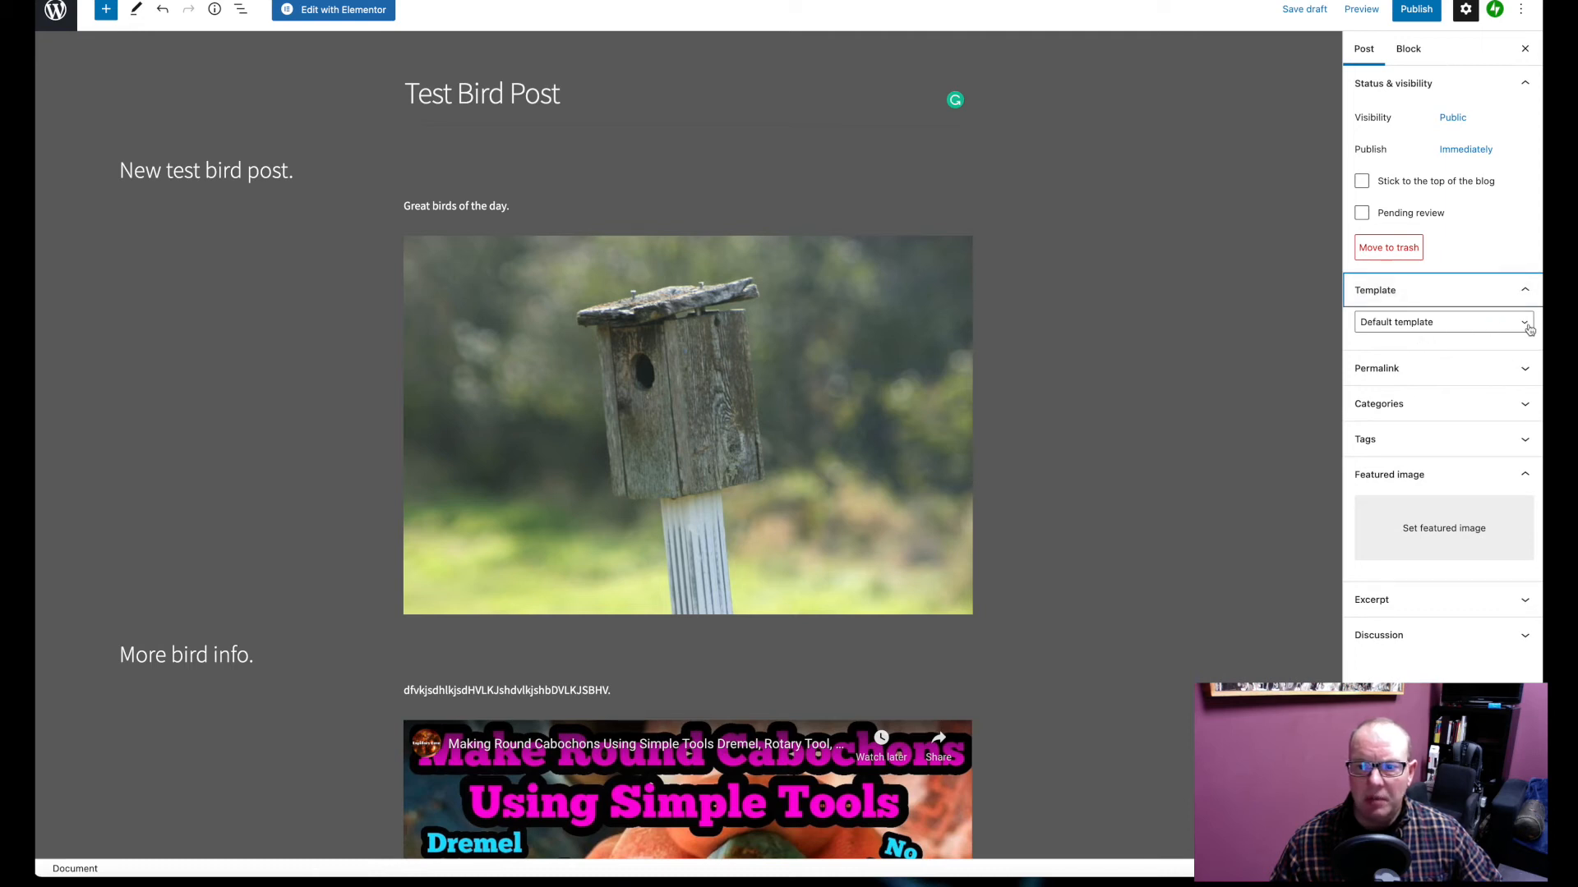
left_click(1516, 291)
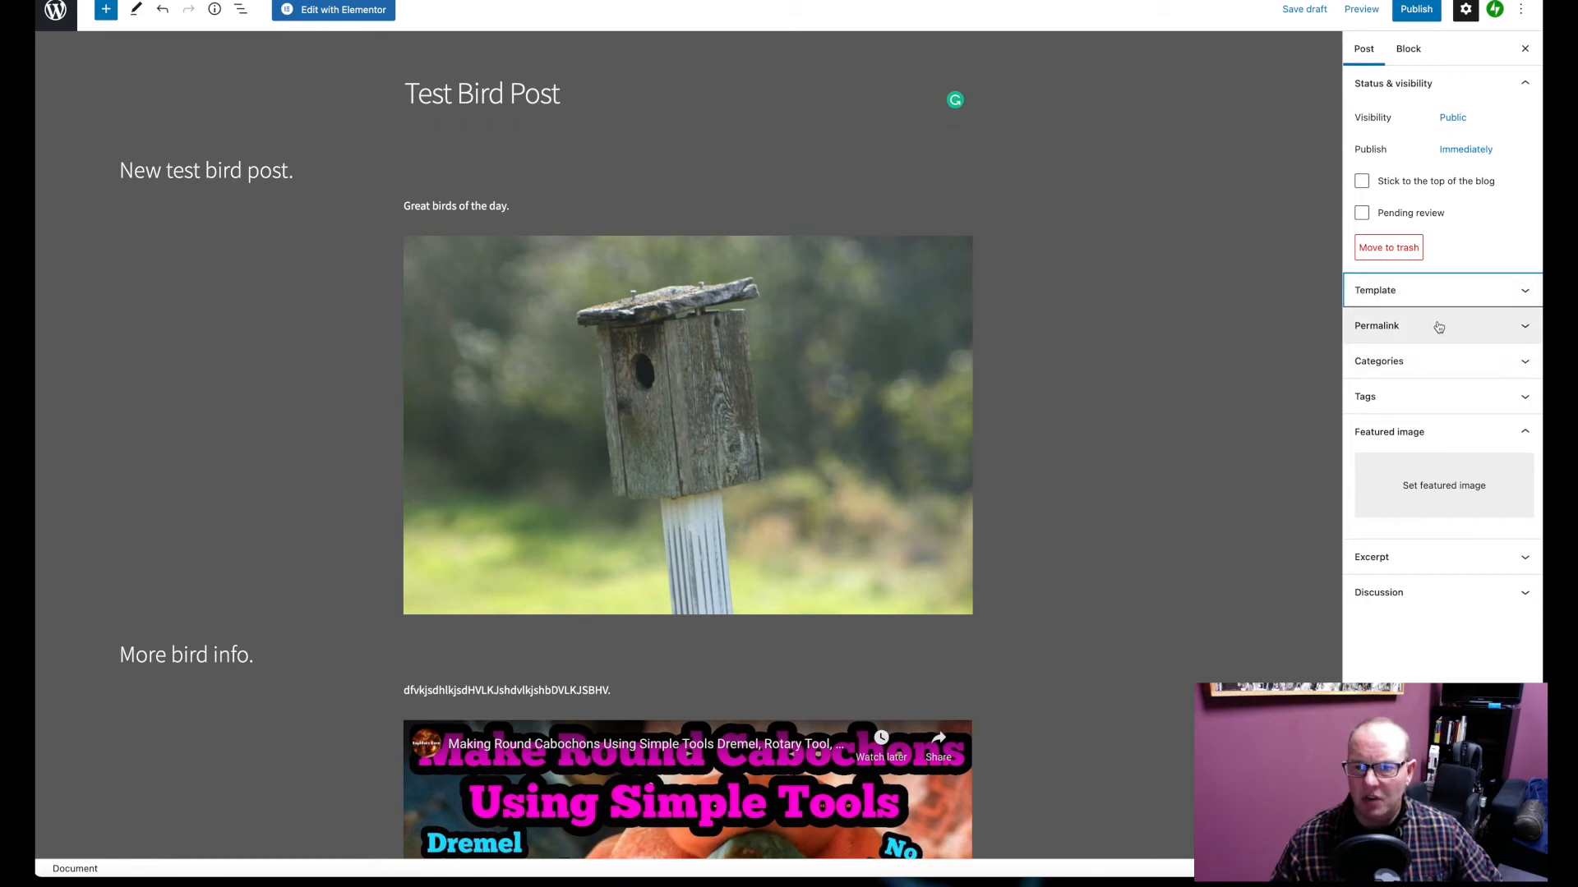
Browse the post's categories, try BIRDS as a new category name, and open the tag settings
left_click(1534, 364)
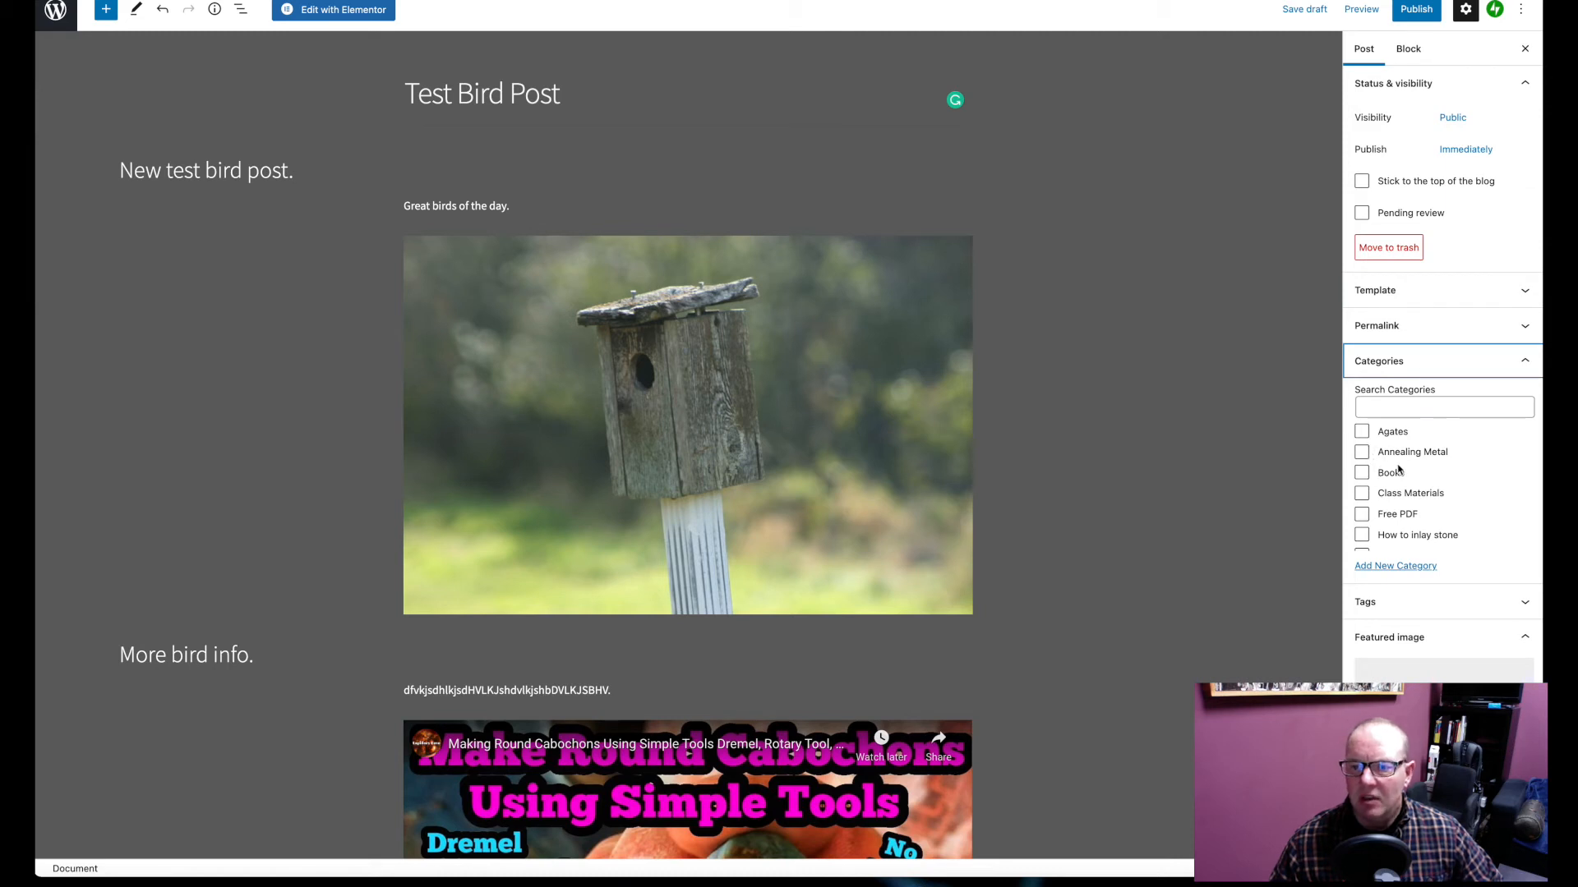
scroll(1381, 493, "down", 3)
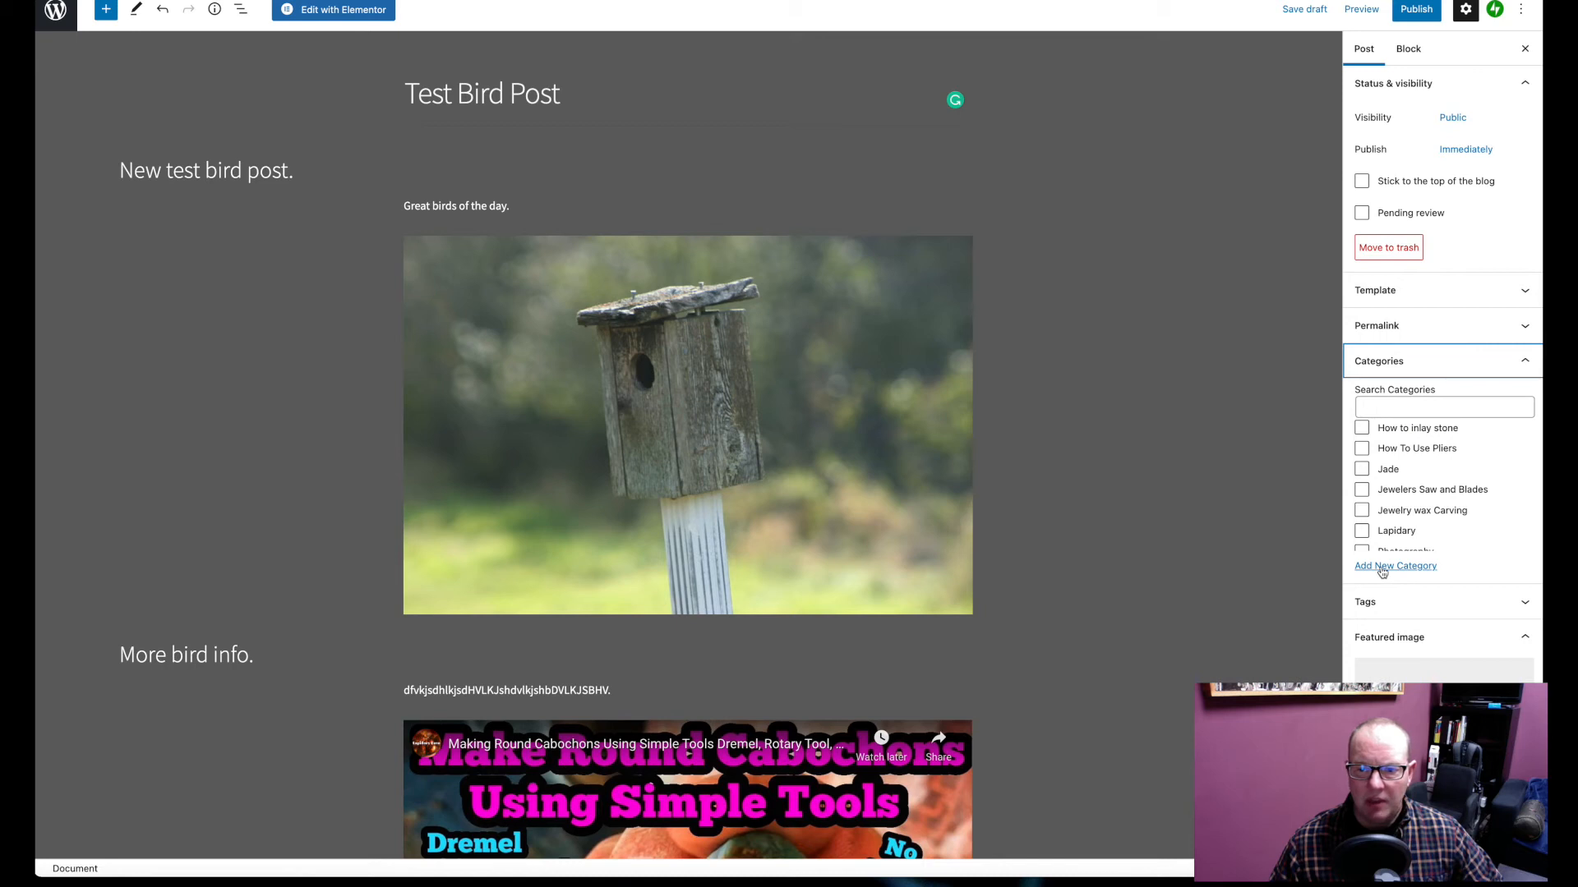
left_click(1383, 567)
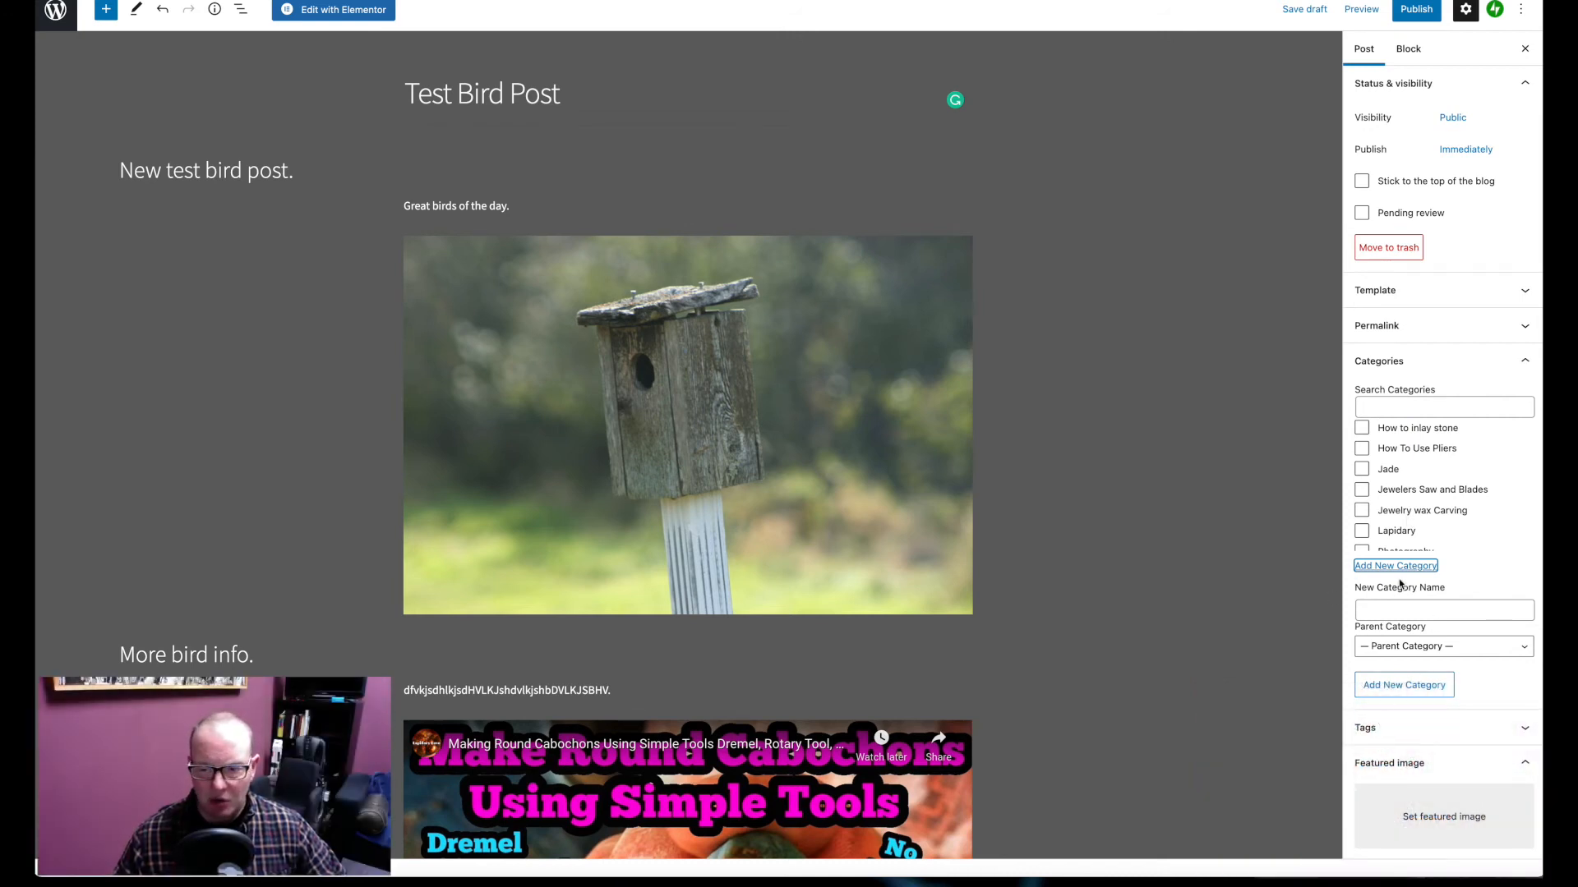
left_click(1392, 604)
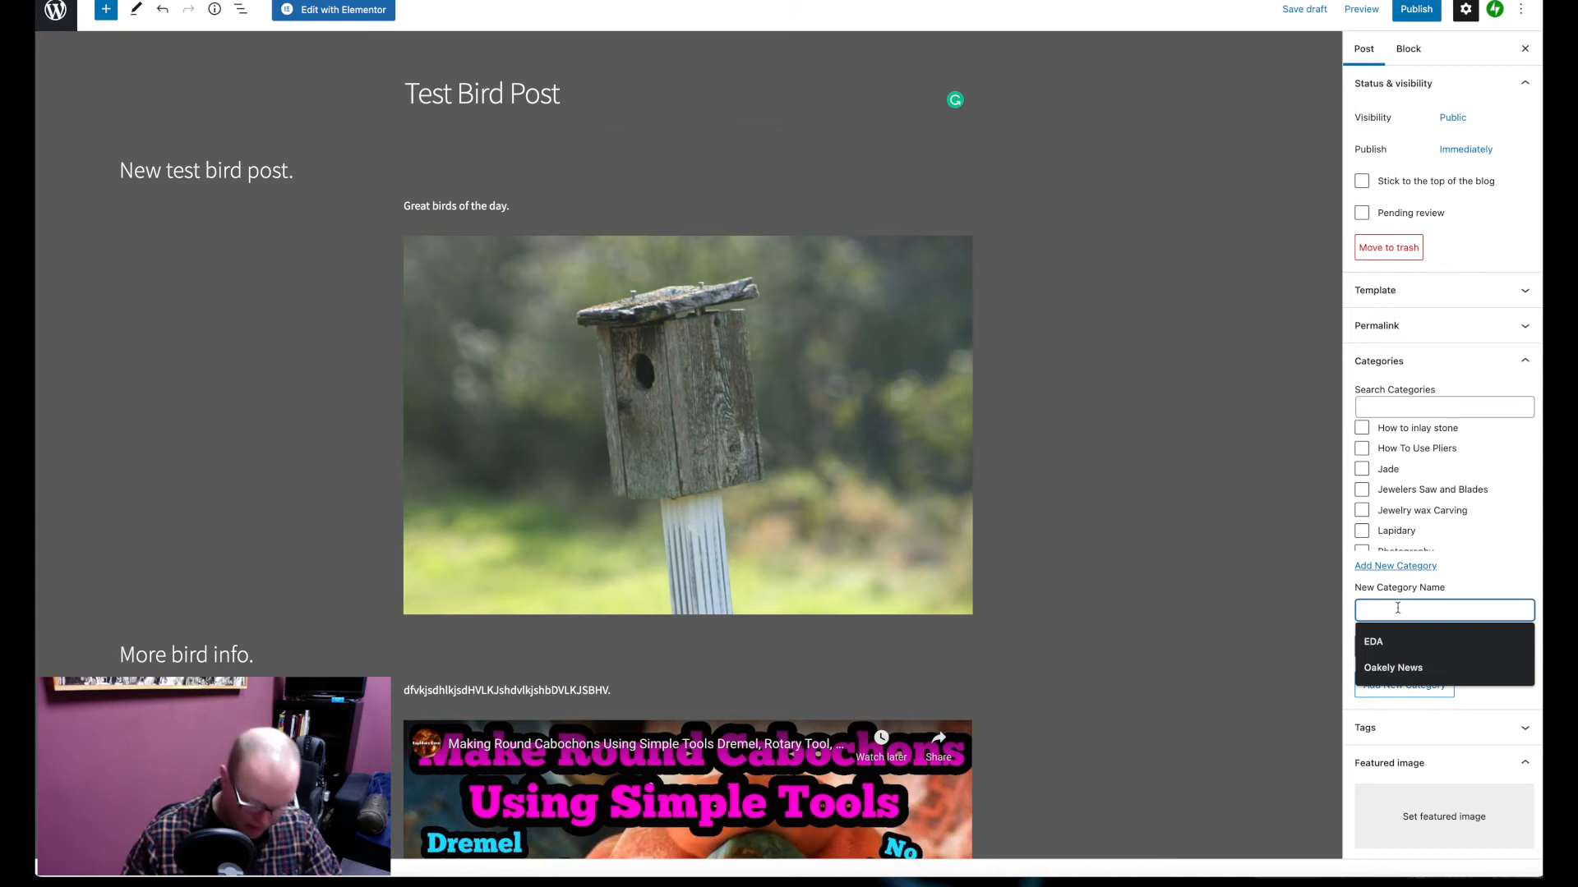
type("BIRDS")
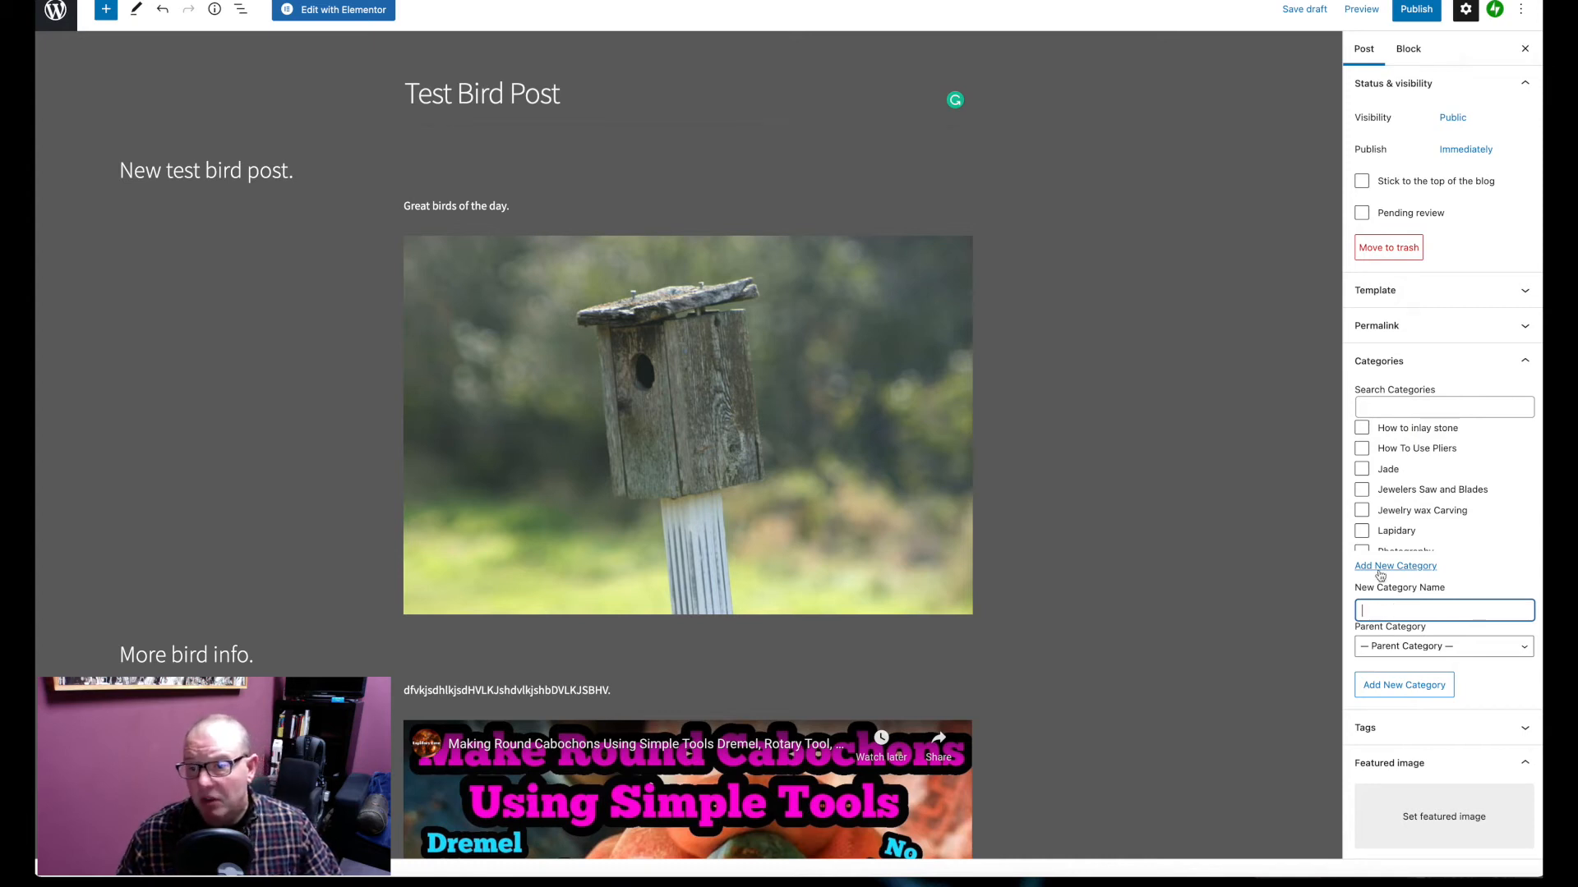
left_click(1302, 576)
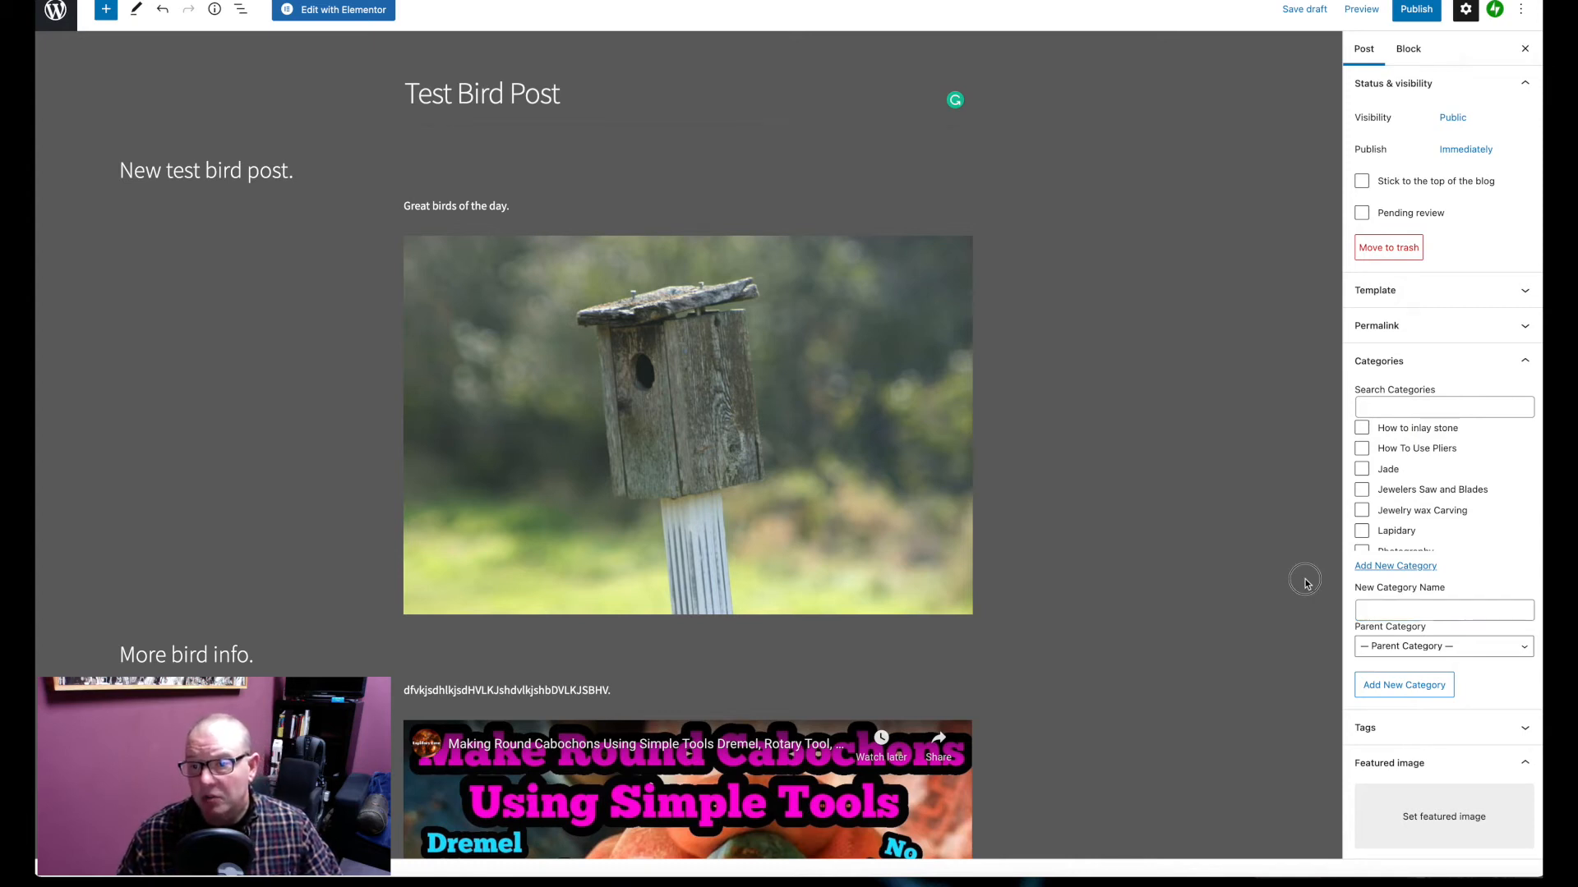
left_click(1525, 361)
left_click(1524, 396)
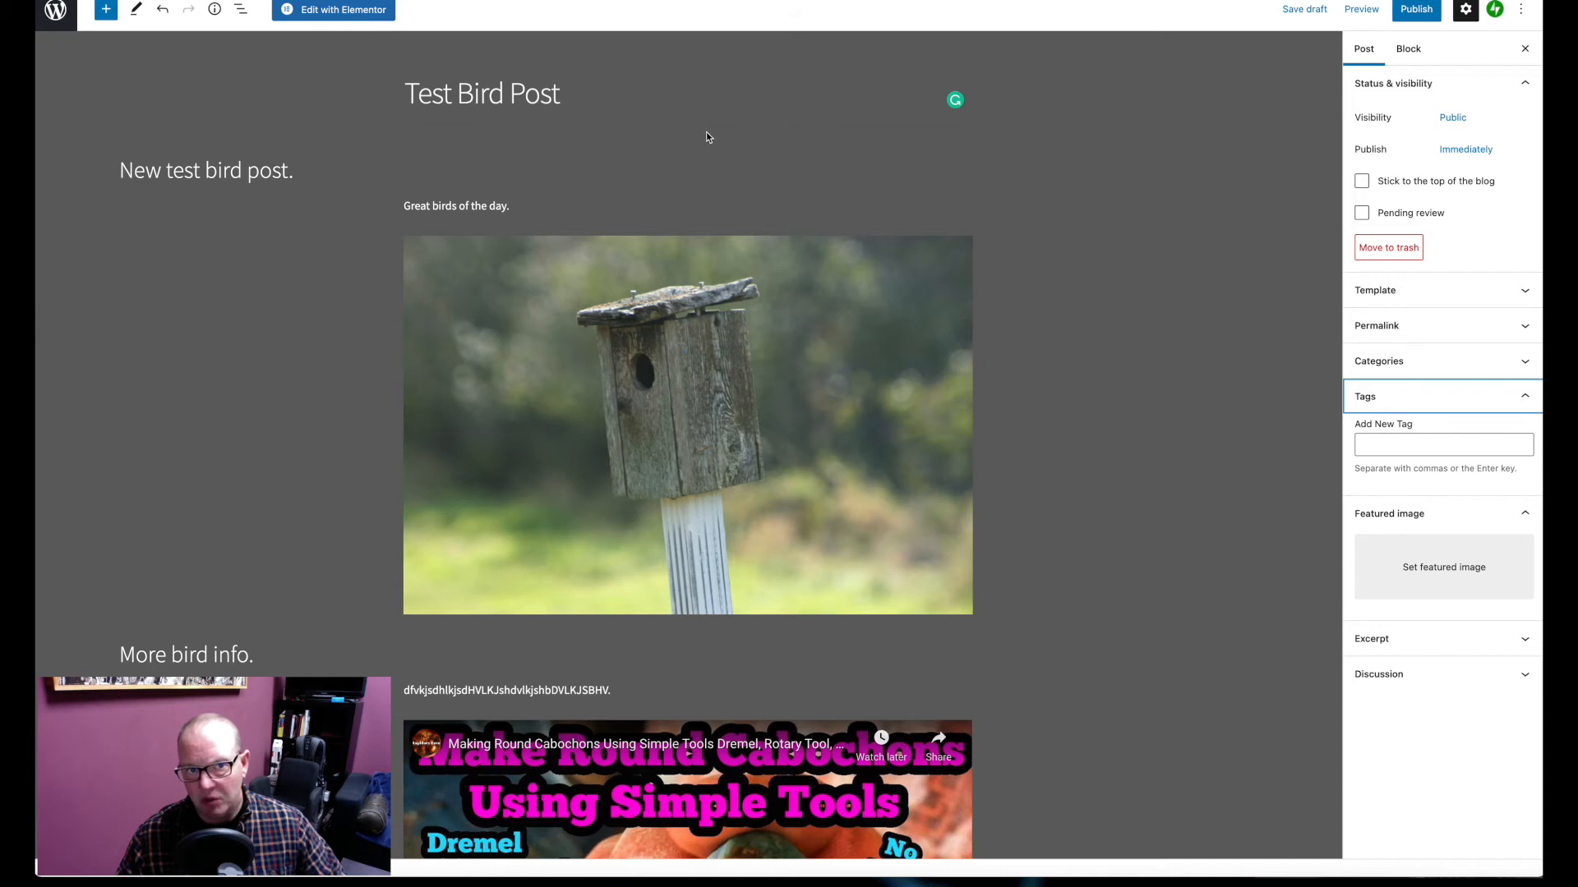
Set the dog photo dog-4633734_1280.jpg from the Media Library as the post's featured image
left_click(1460, 570)
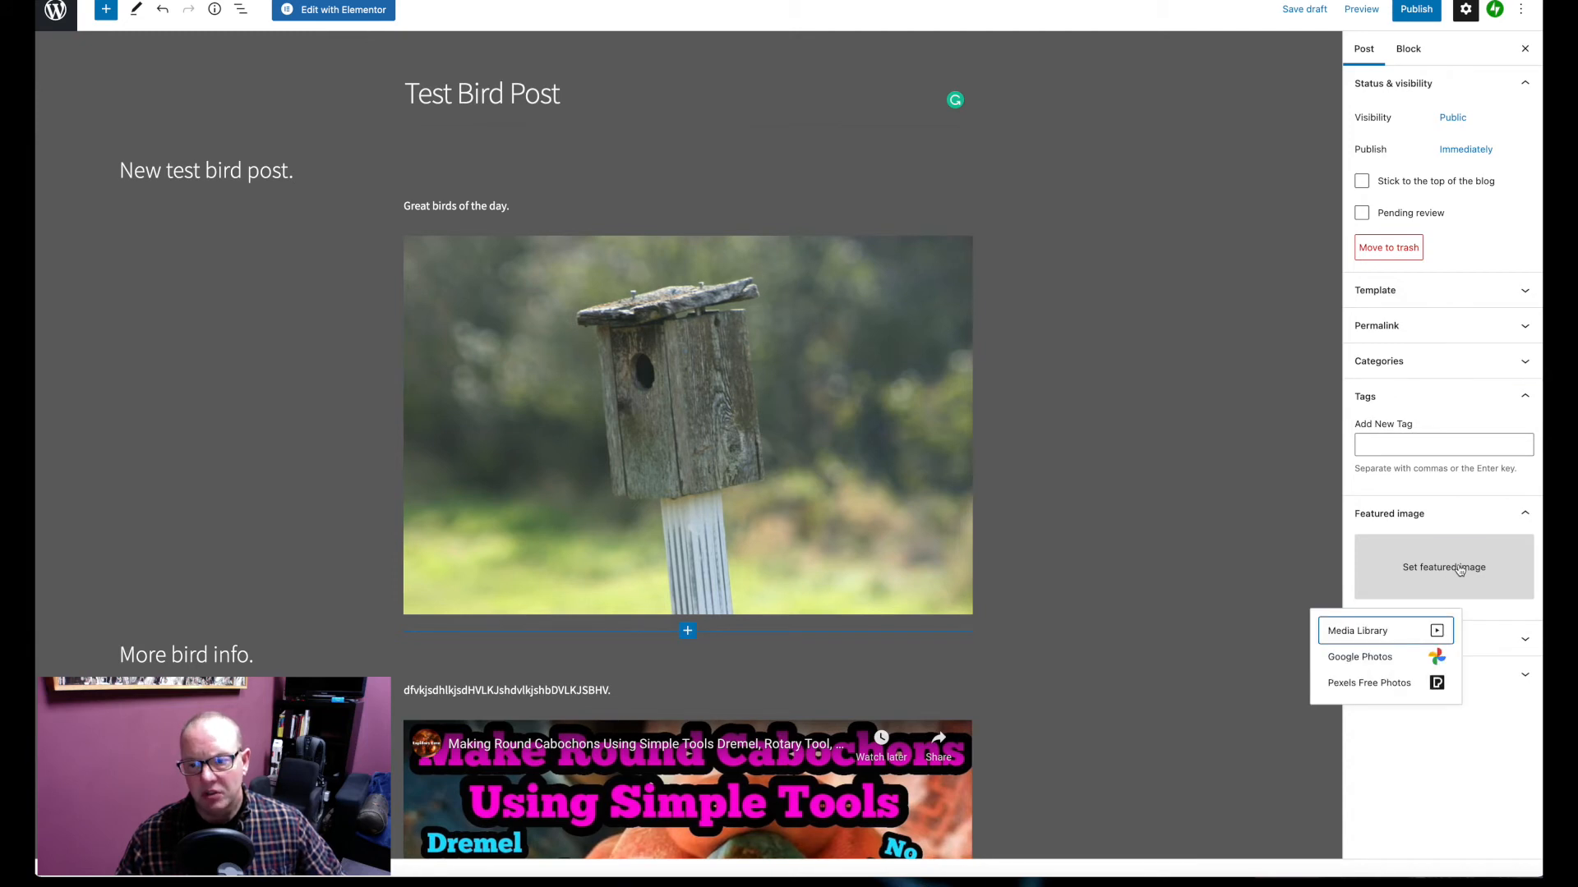
left_click(1379, 631)
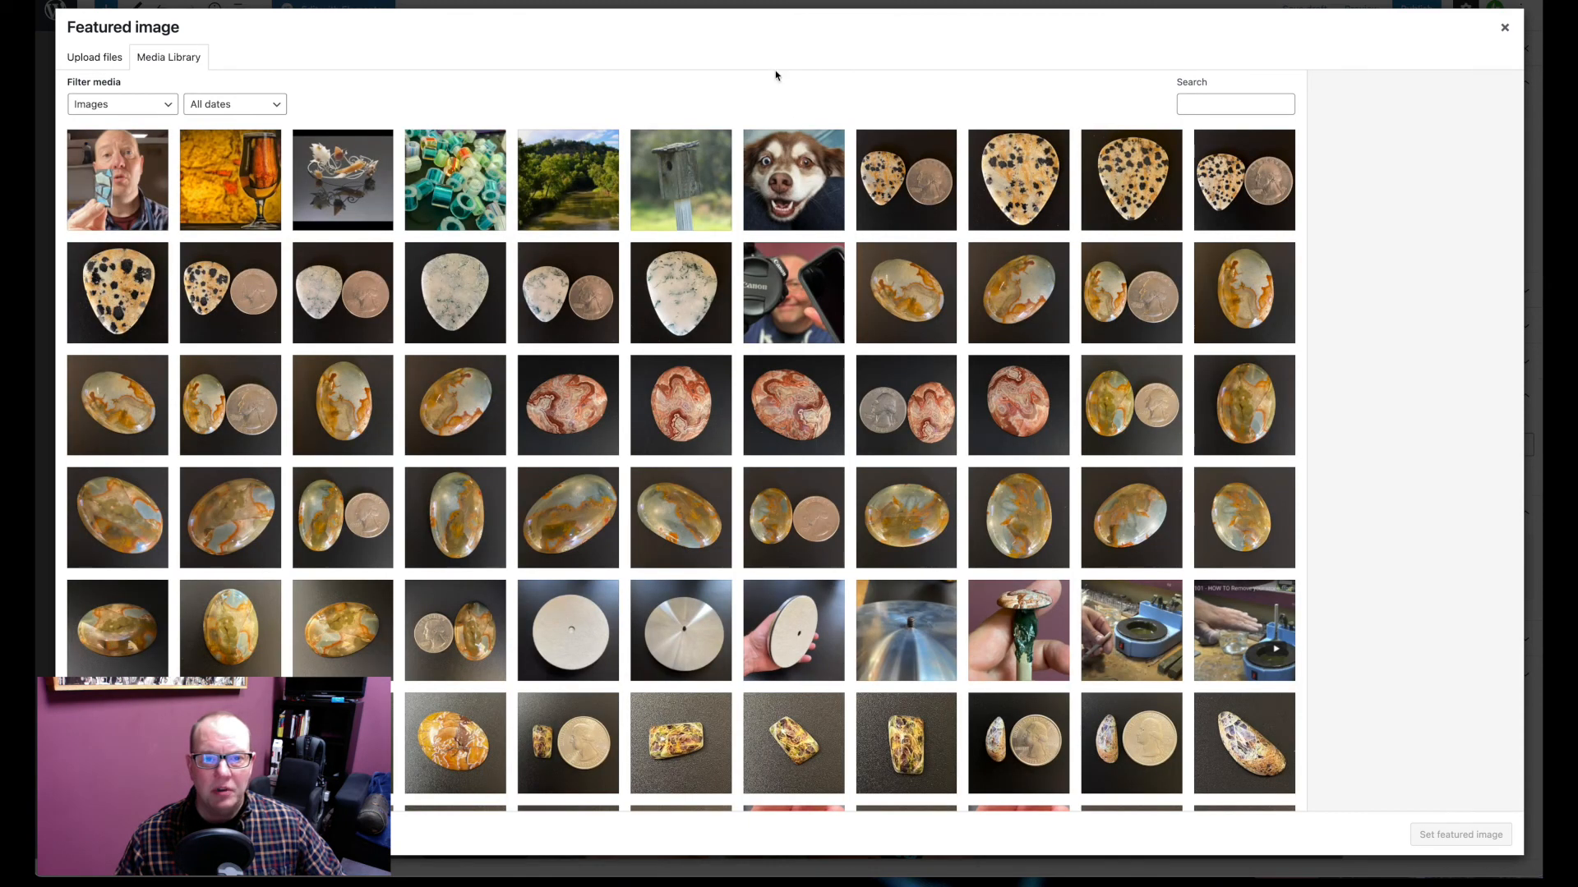
left_click(794, 161)
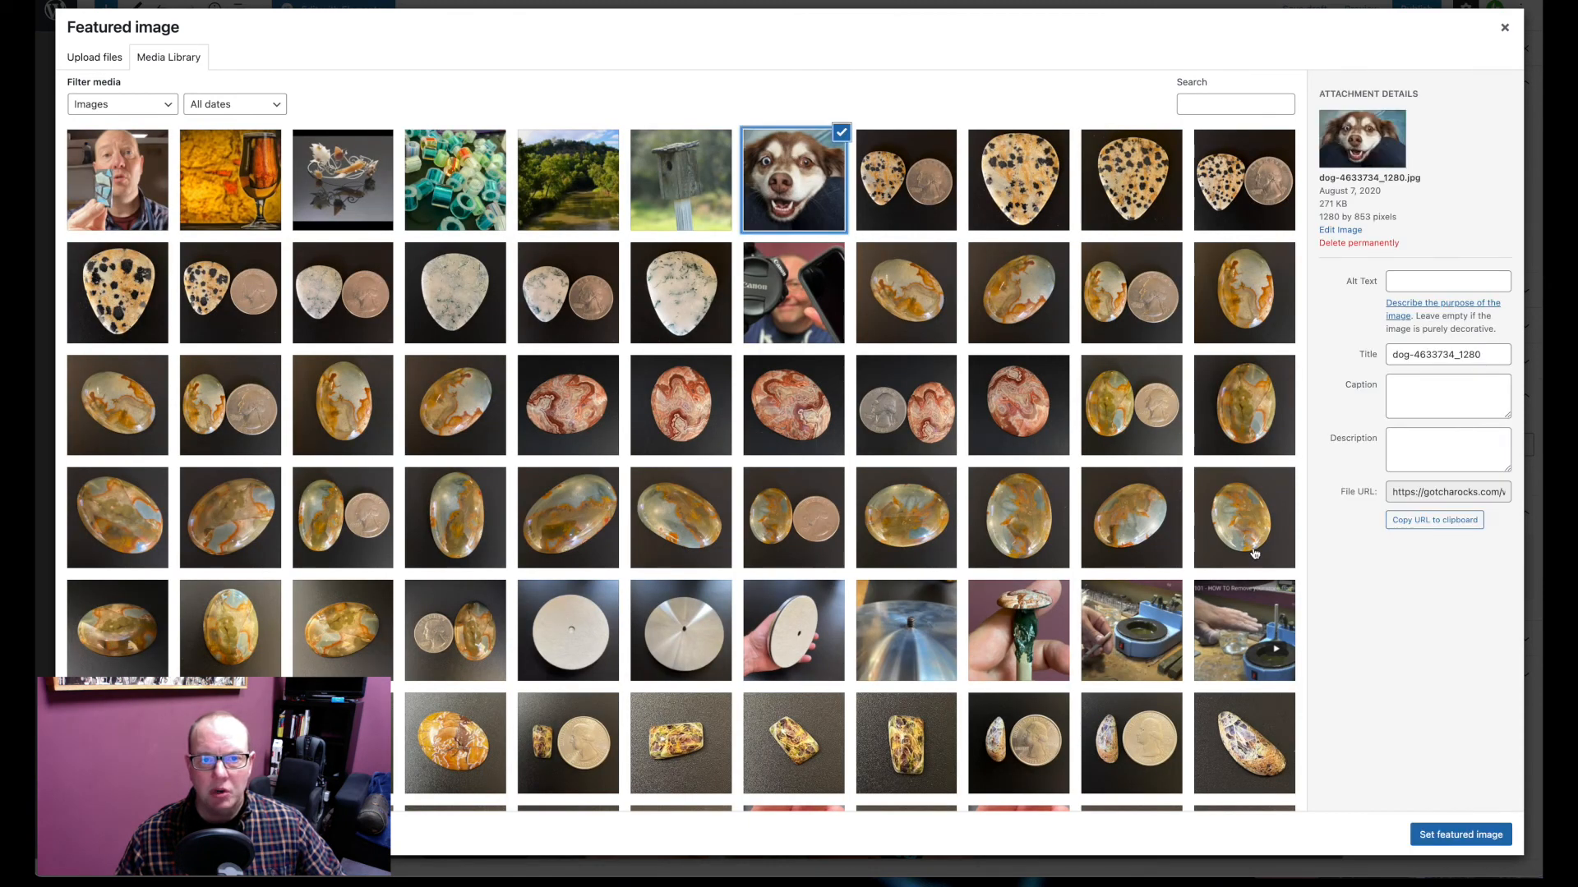
left_click(1459, 835)
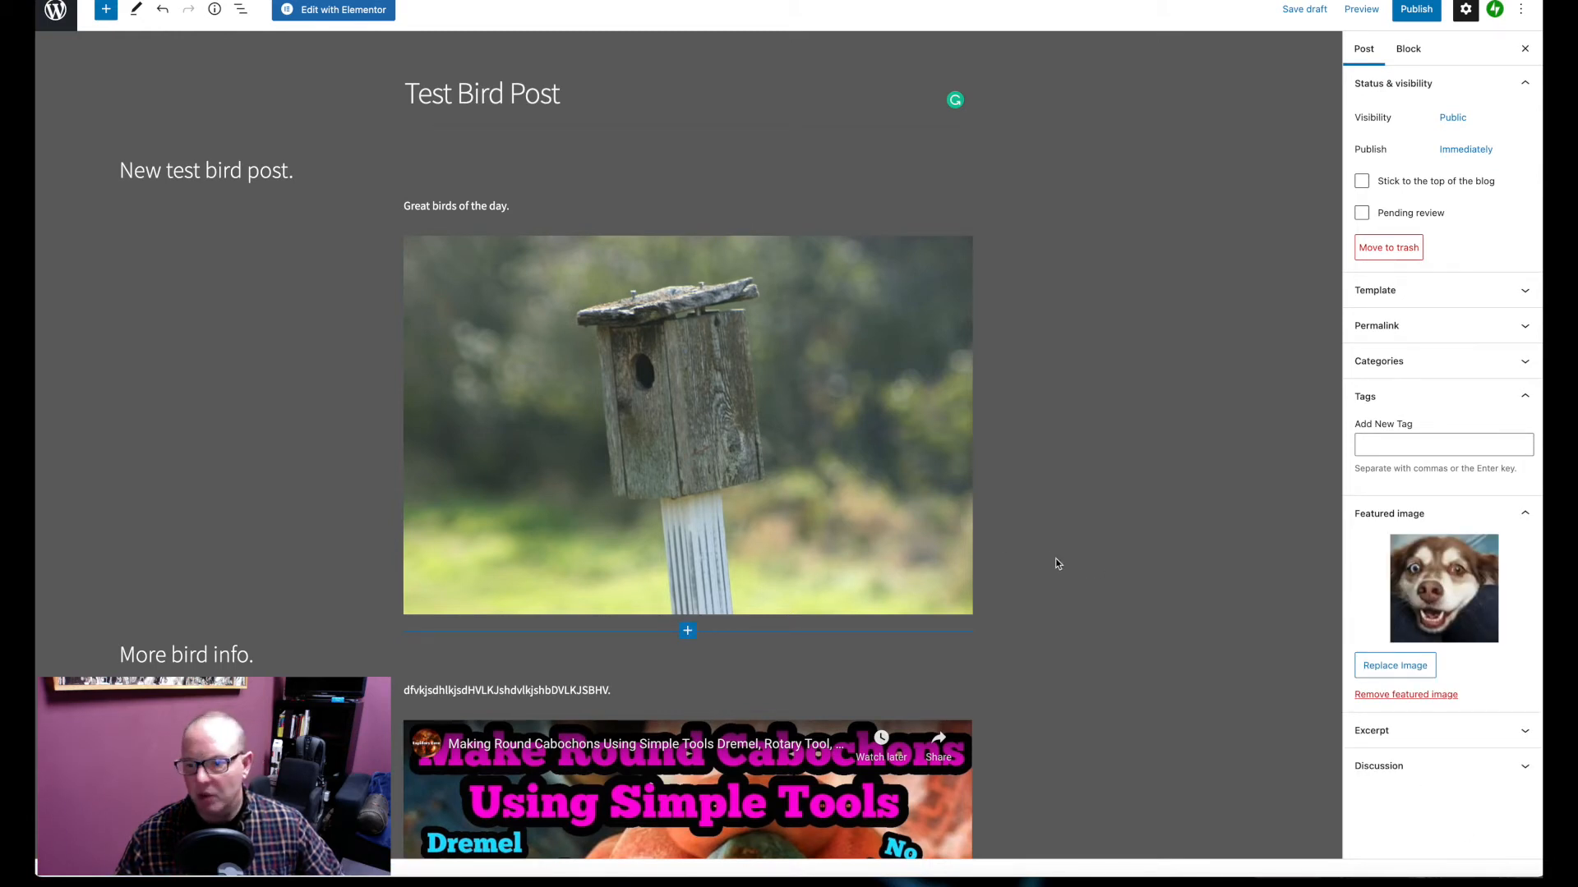
scroll(1055, 559, "down", 1)
scroll(1064, 551, "up", 1)
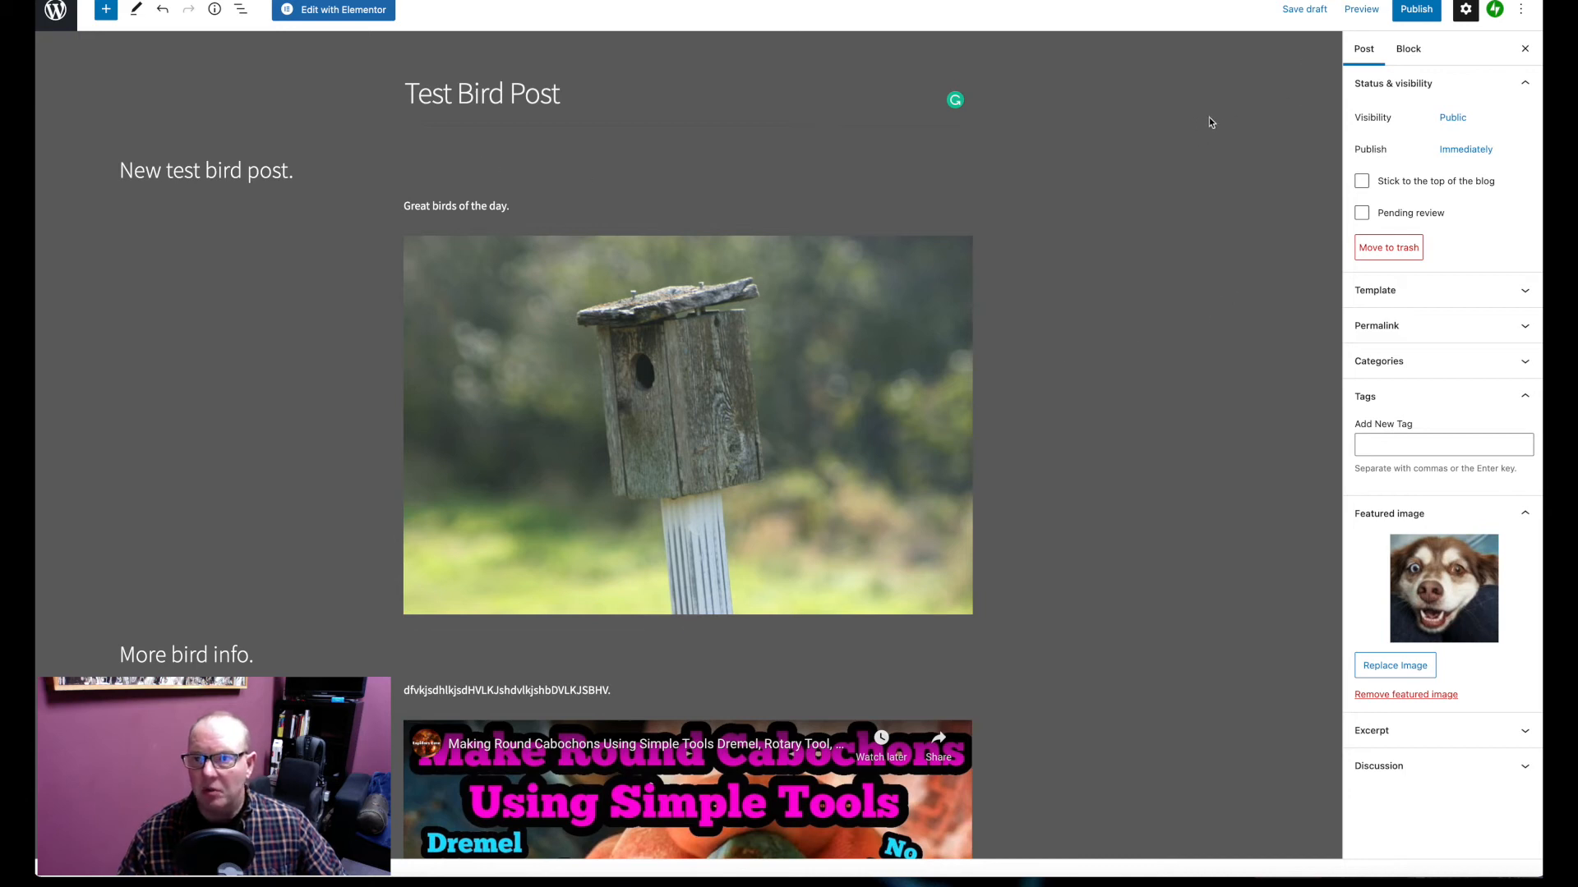
Check the post's visibility choices and open its publish date and time settings
left_click(1453, 118)
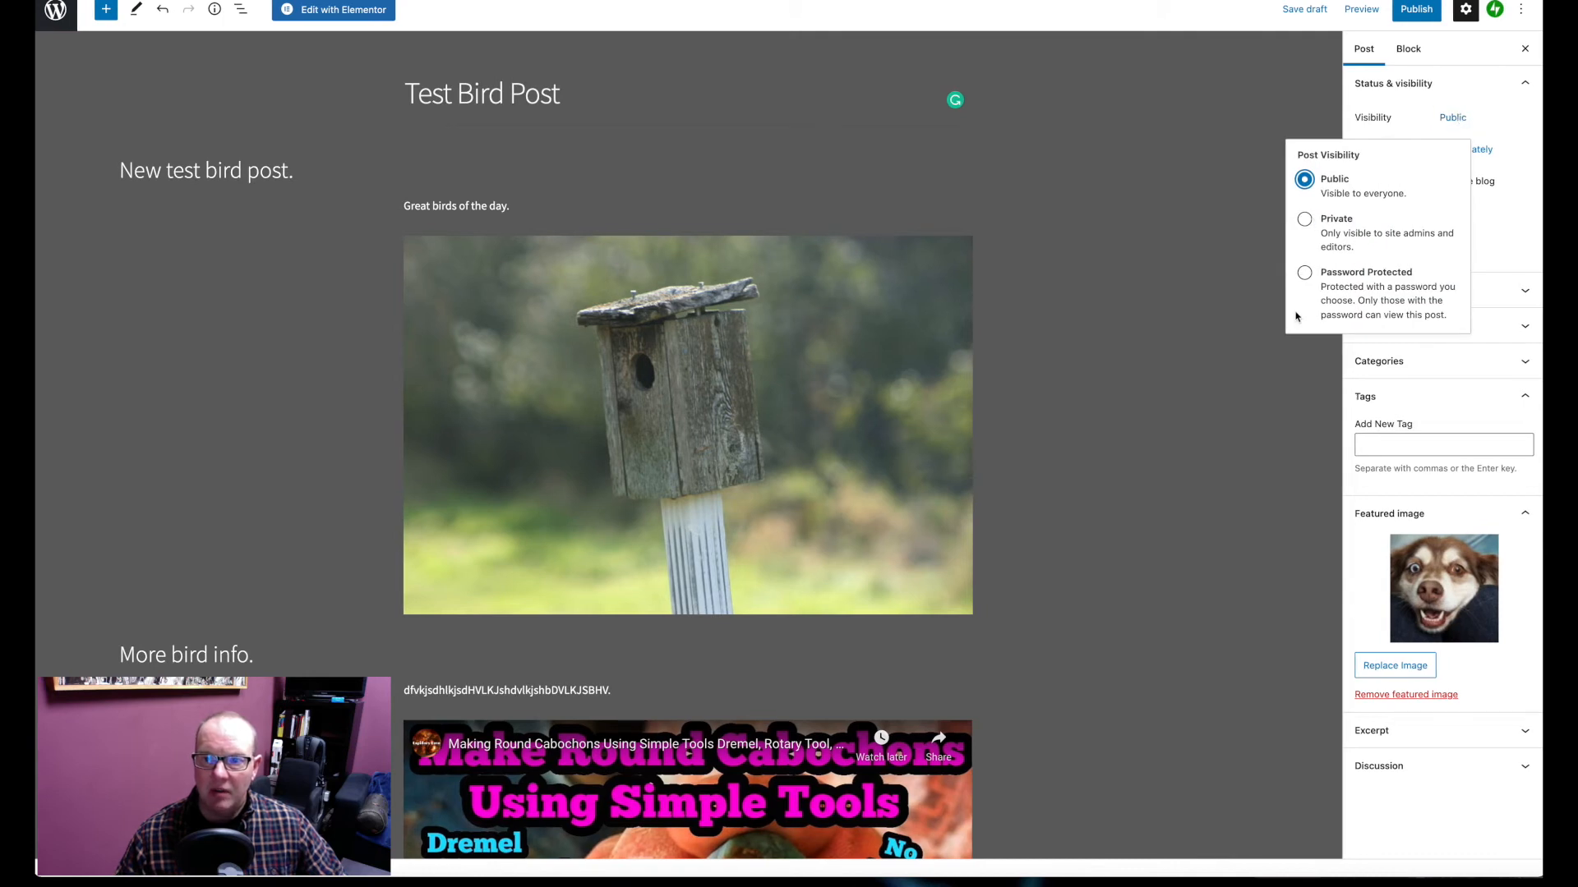
left_click(1500, 115)
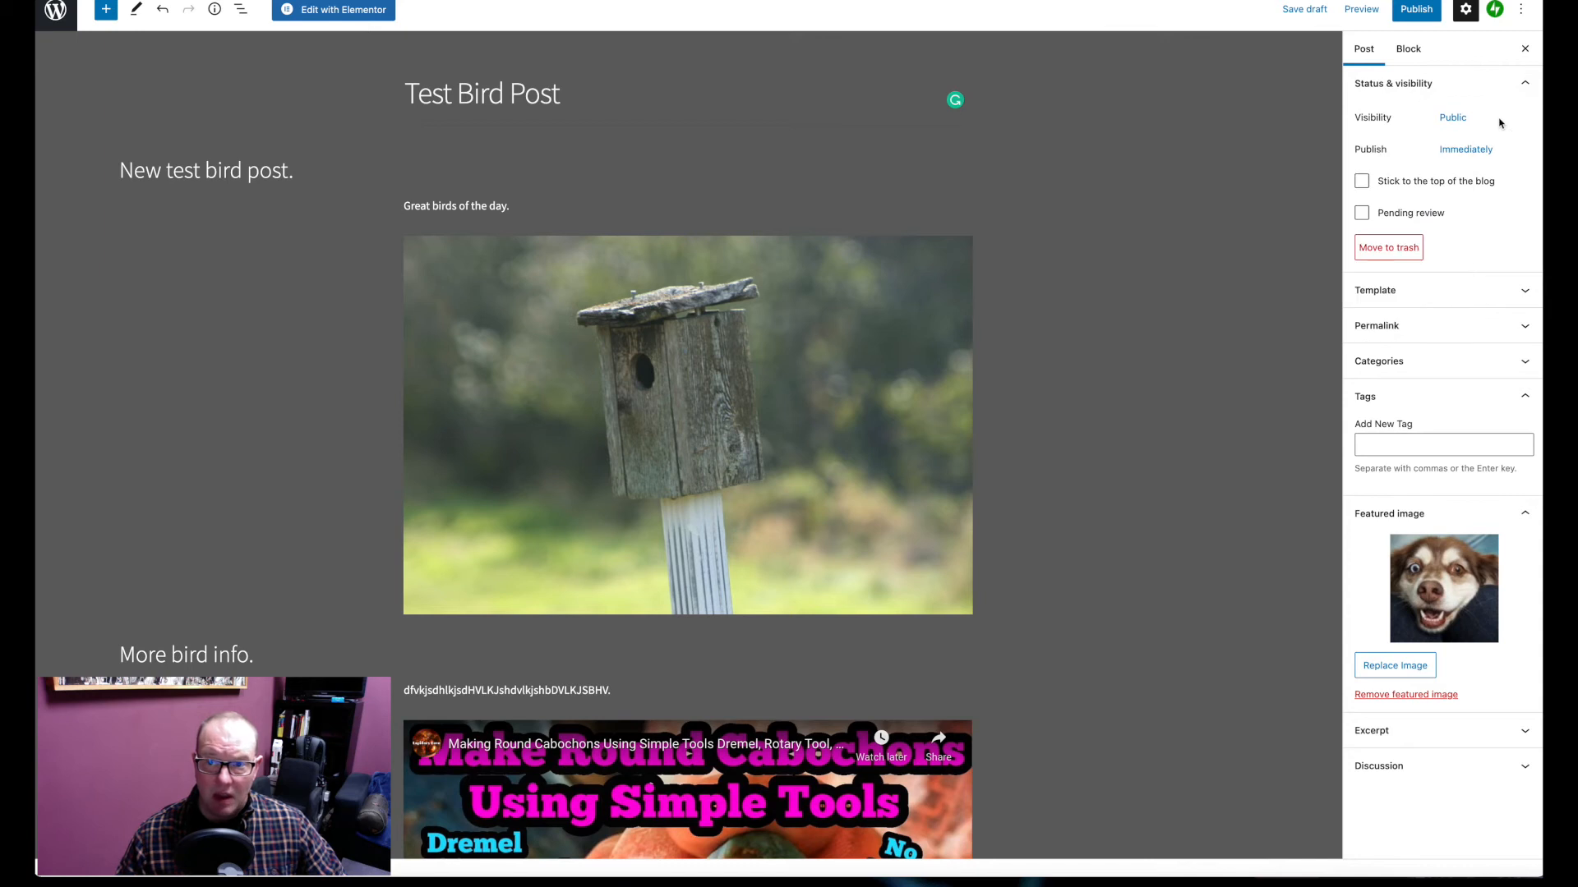
left_click(1469, 158)
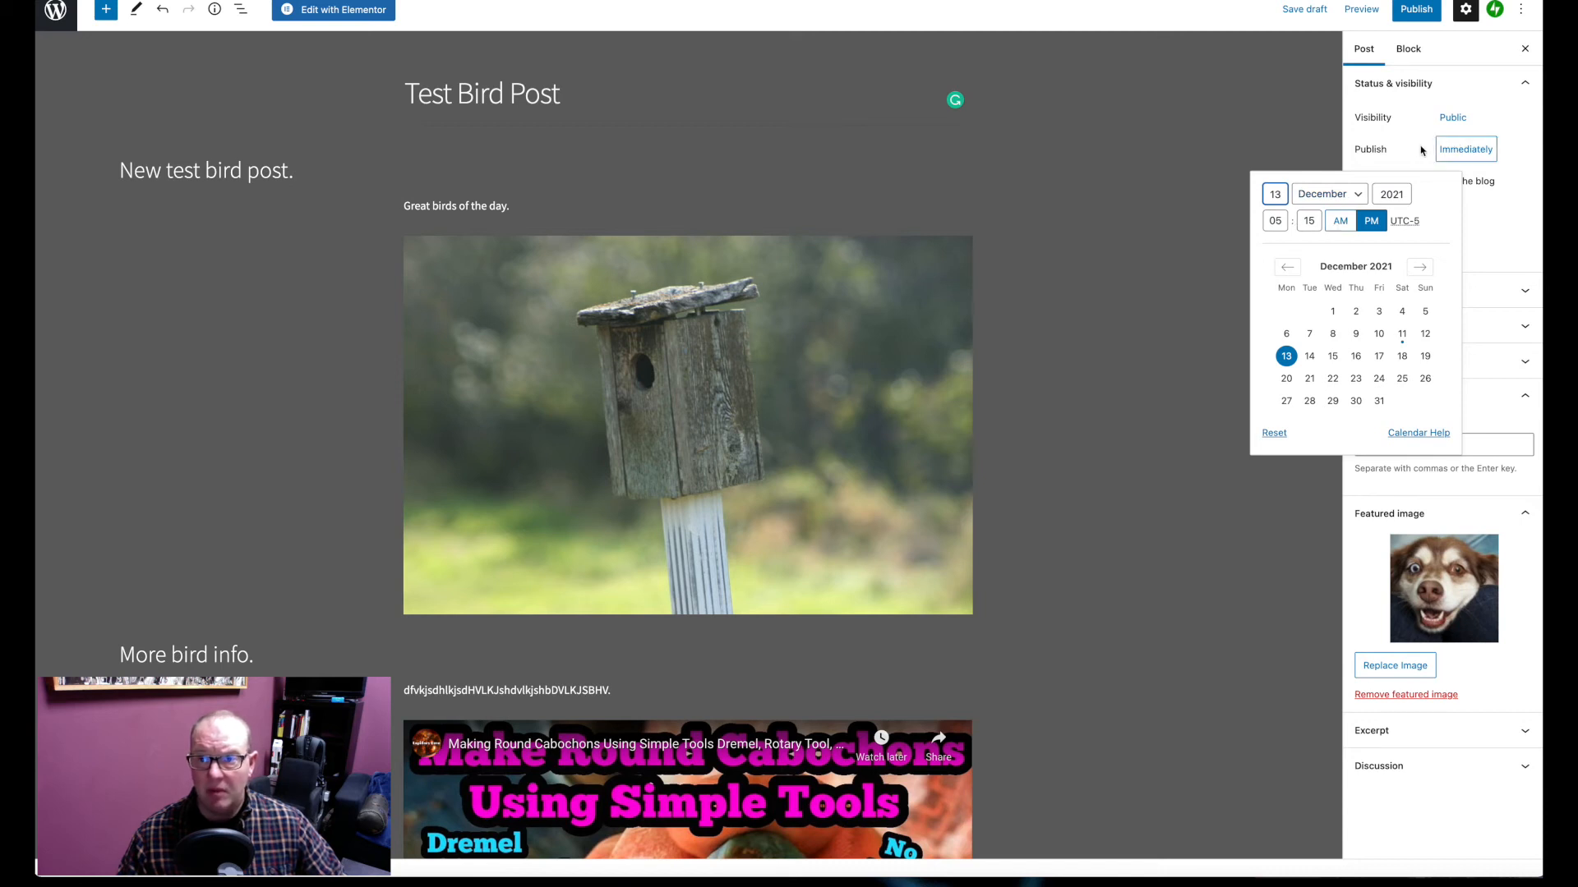
Try the 25%, 50%, 75% and 100% dimensions on the birdhouse image and leave it scaled to 75%
left_click(1447, 150)
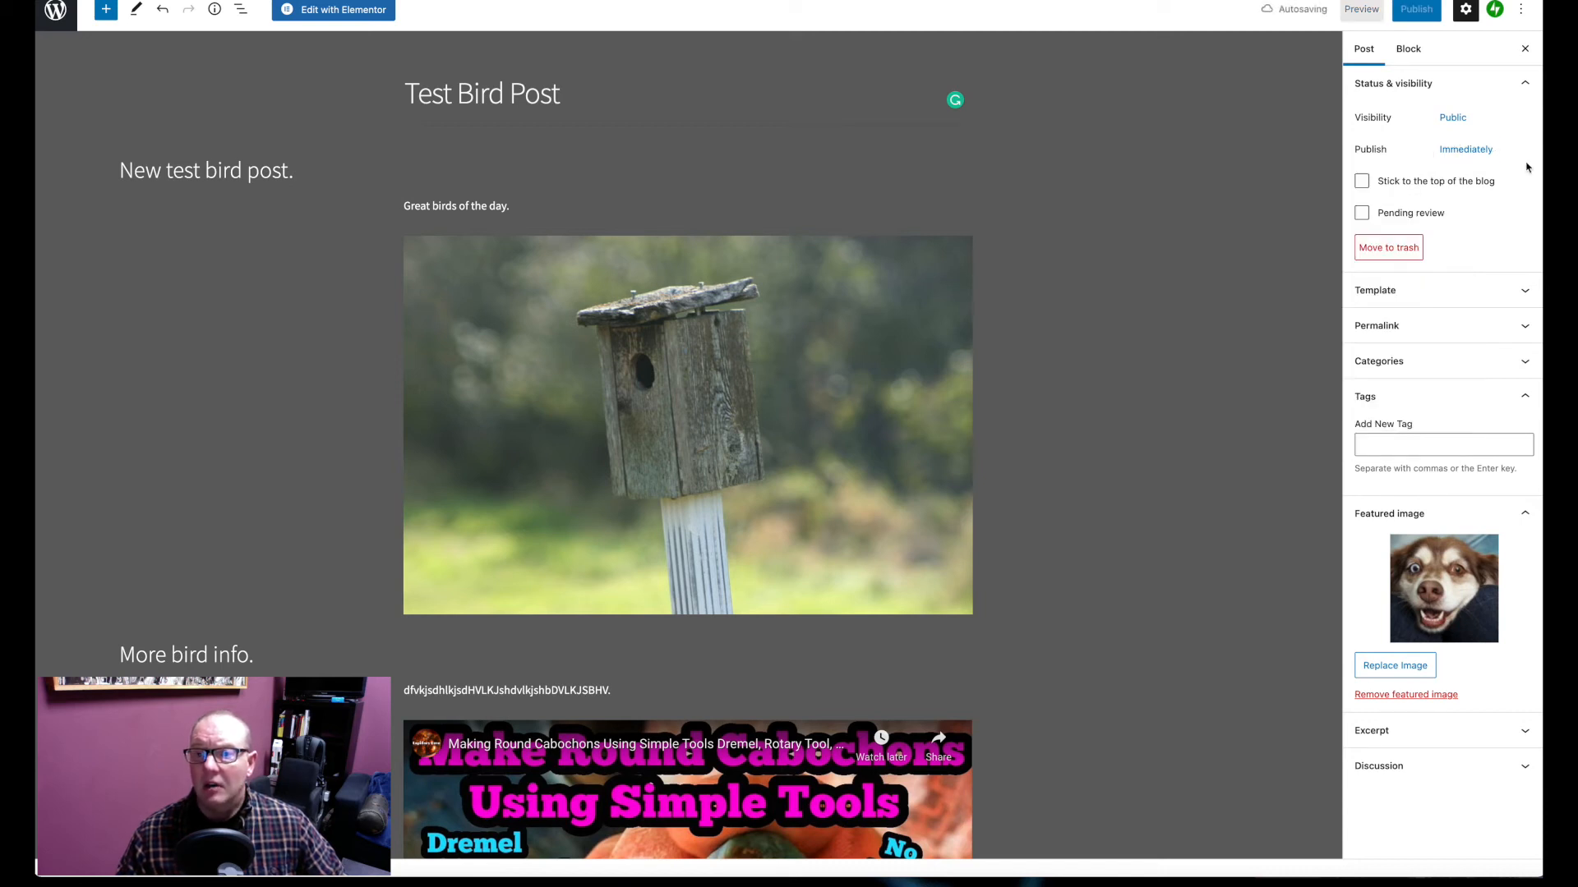
left_click(1412, 49)
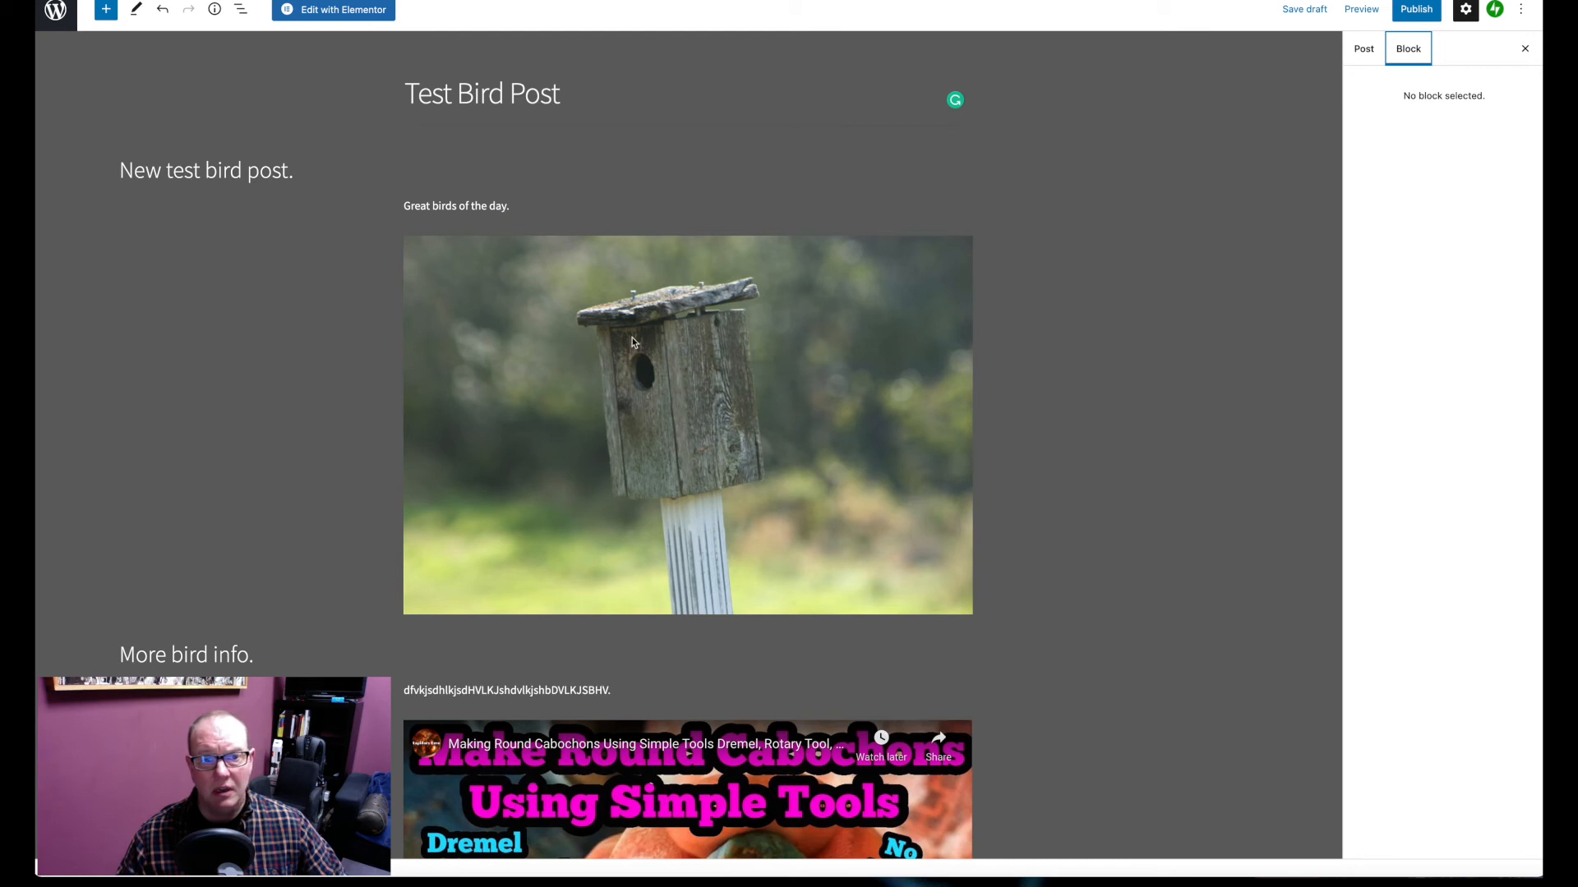
left_click(664, 359)
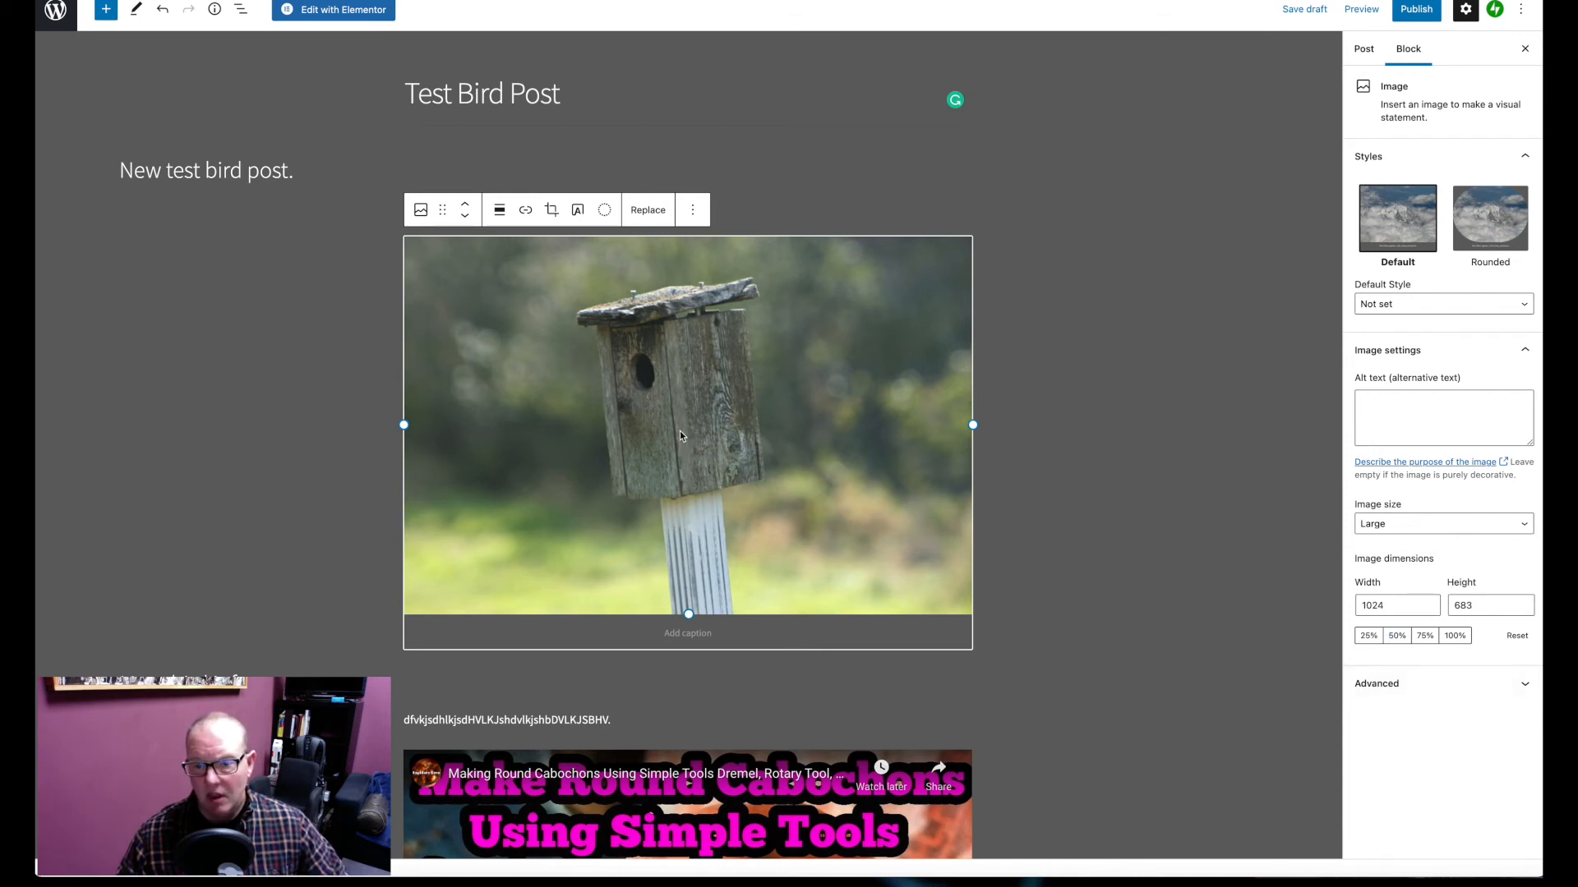
left_click(1368, 636)
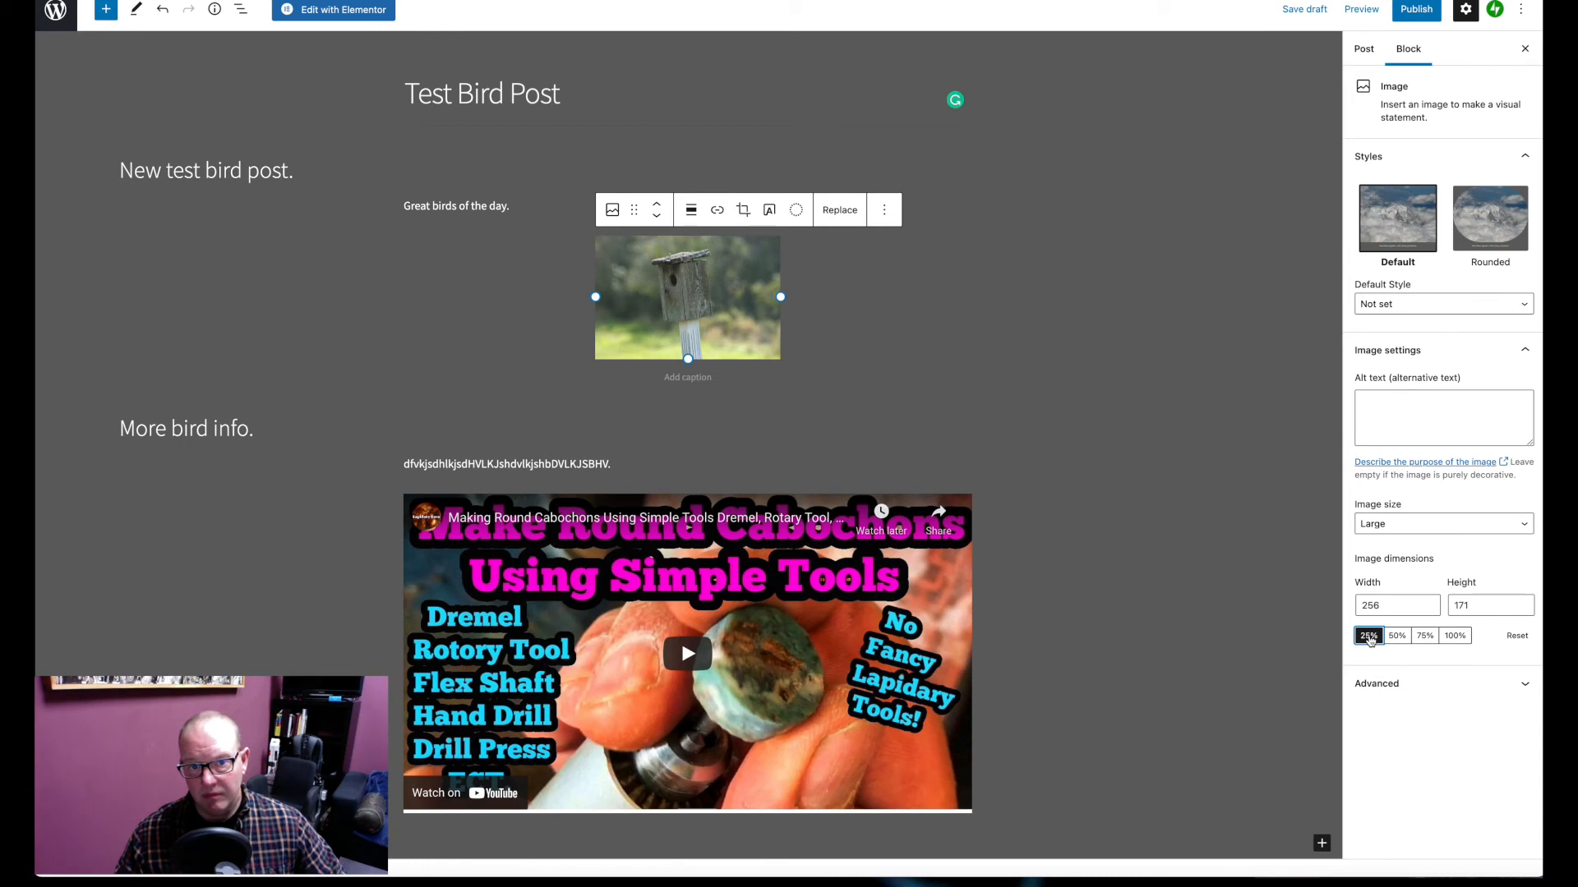
left_click(1396, 636)
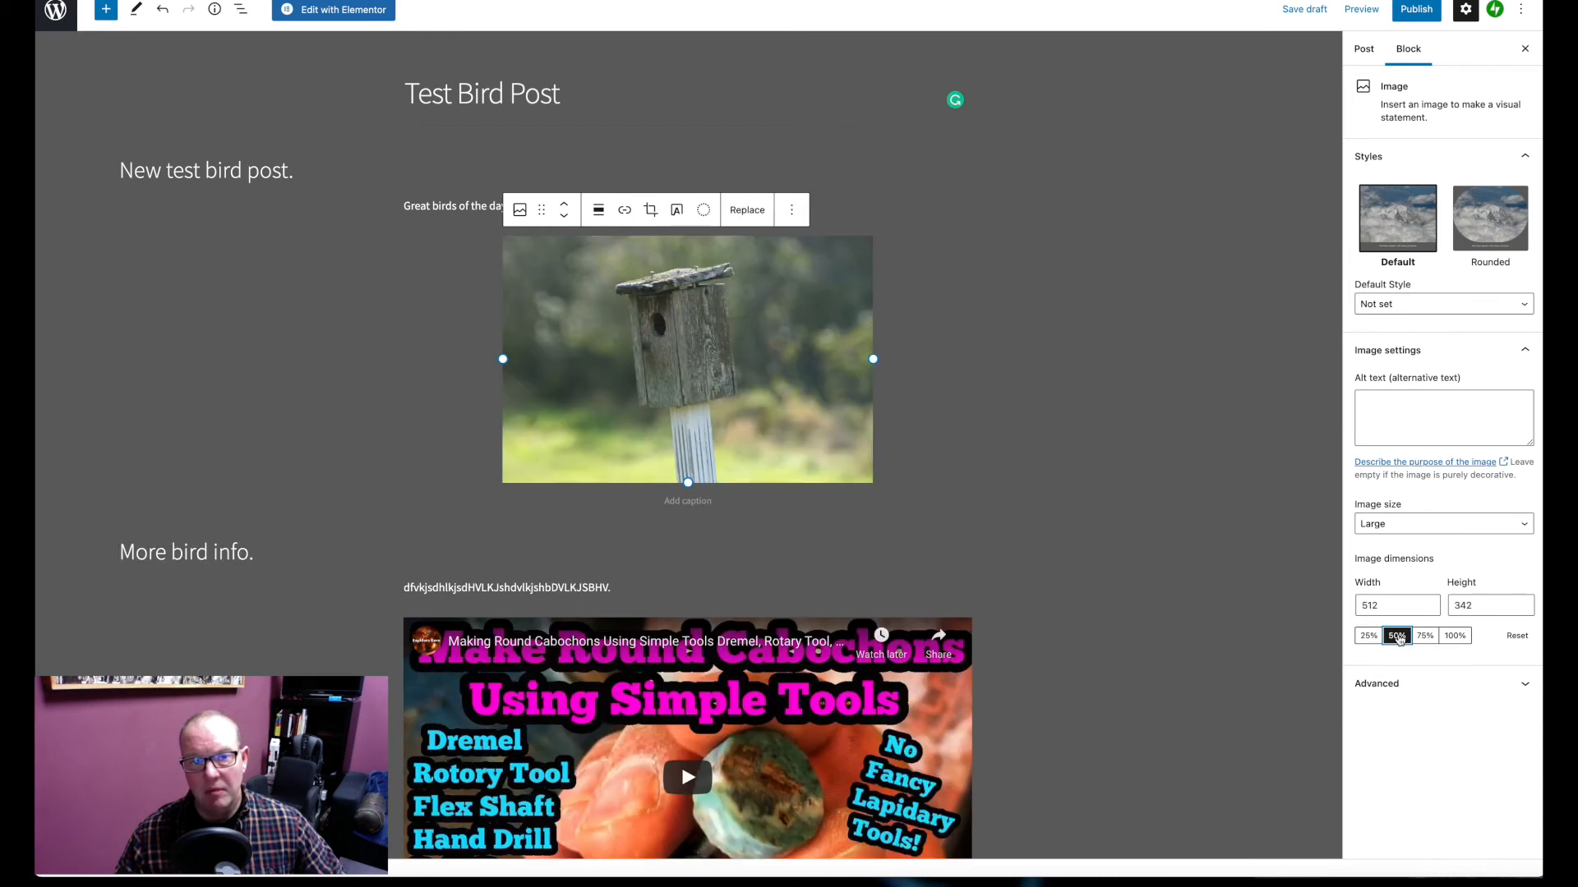
left_click(1424, 636)
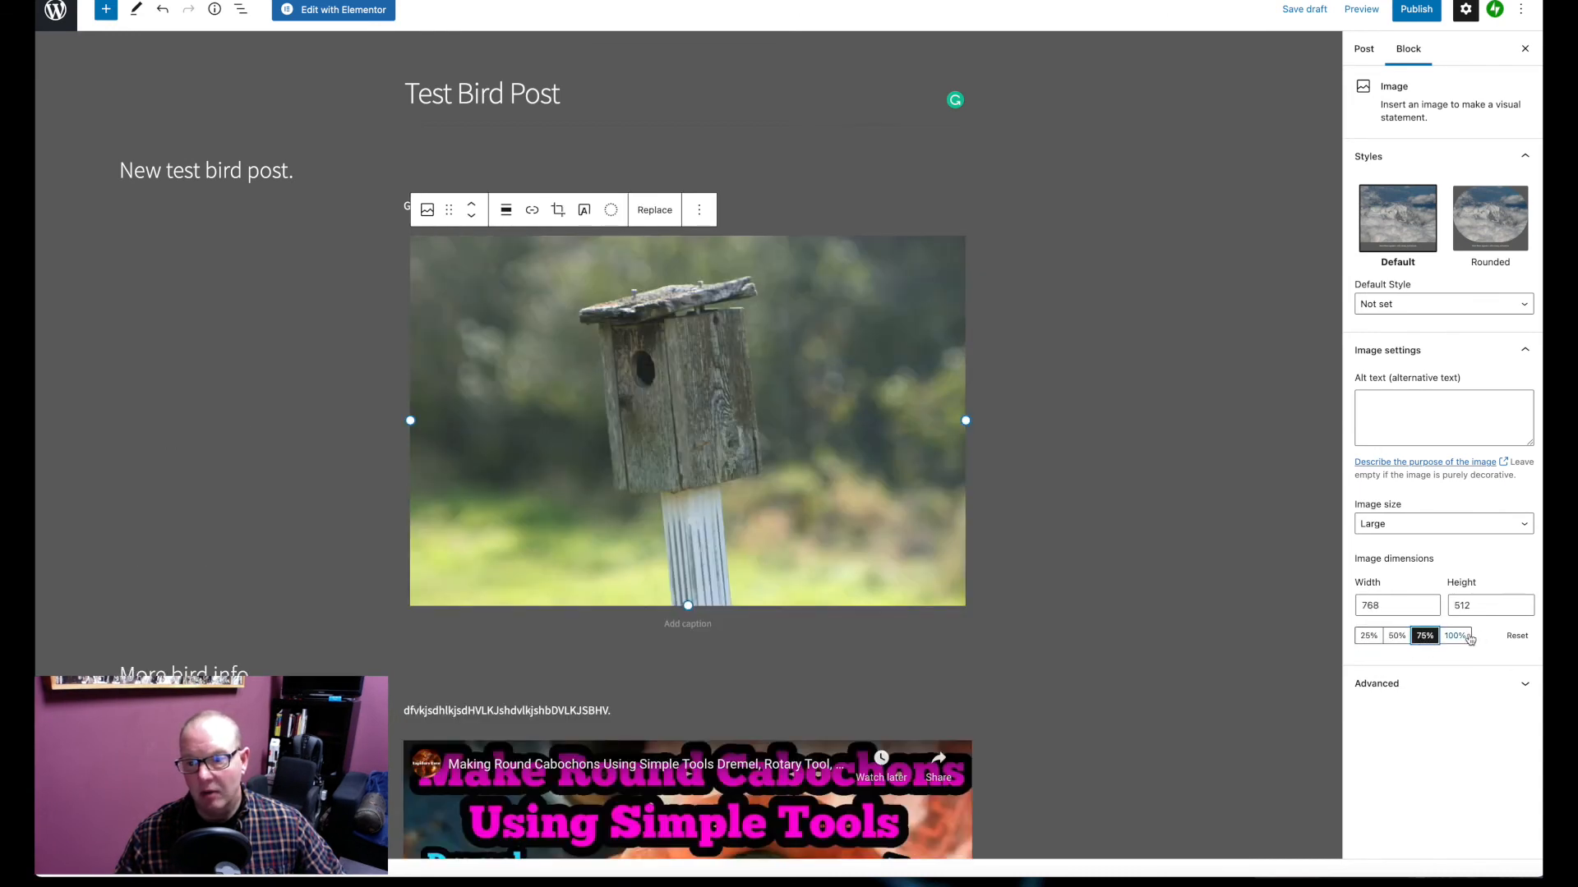
left_click(1456, 636)
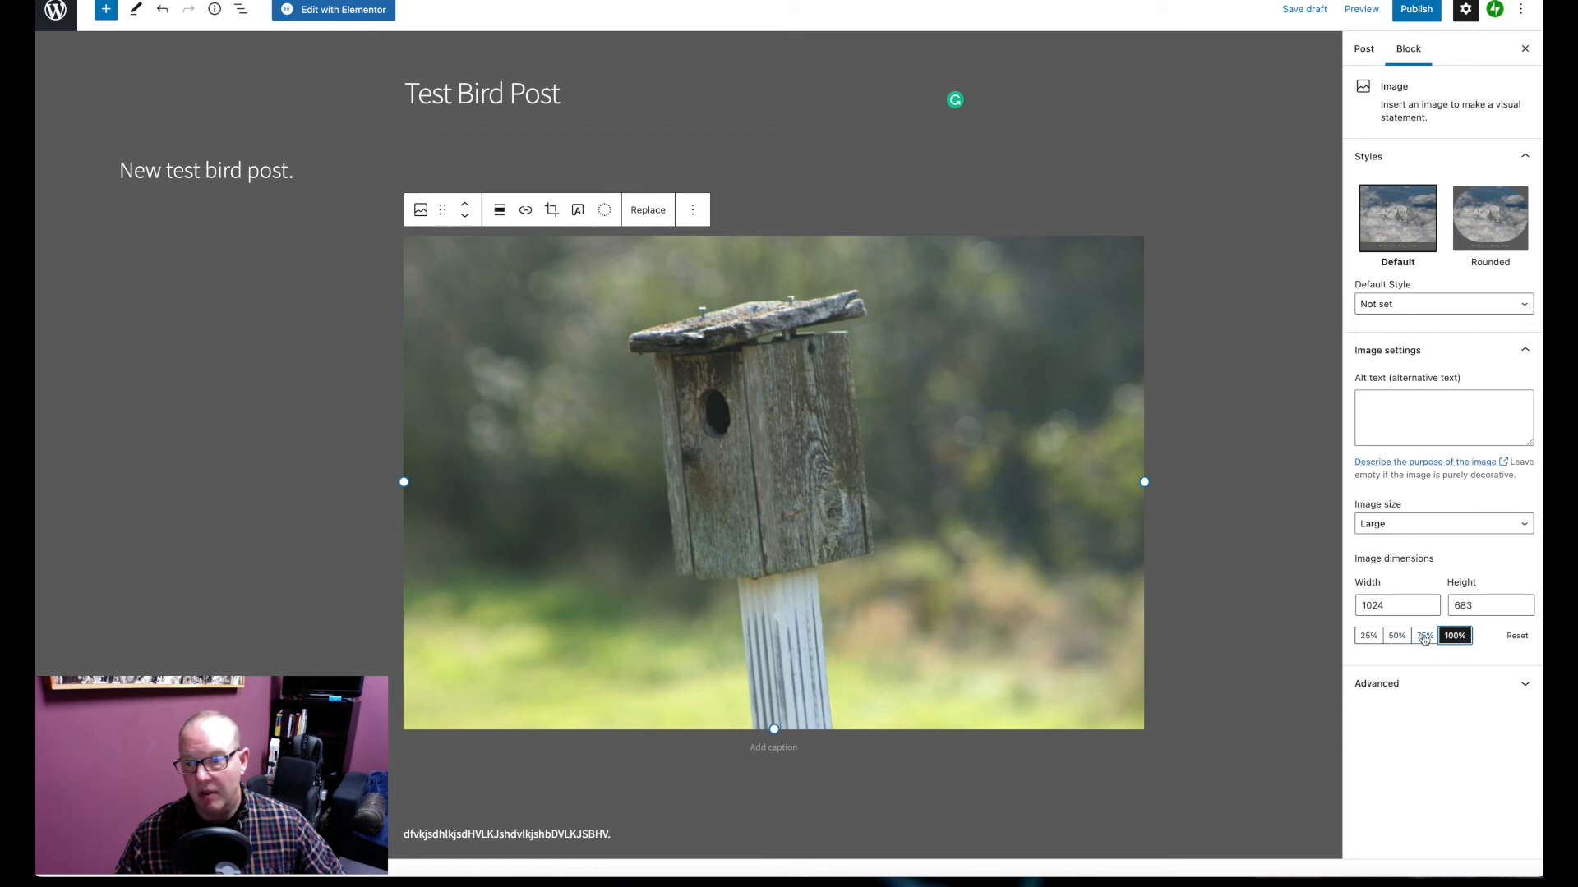
left_click(1424, 636)
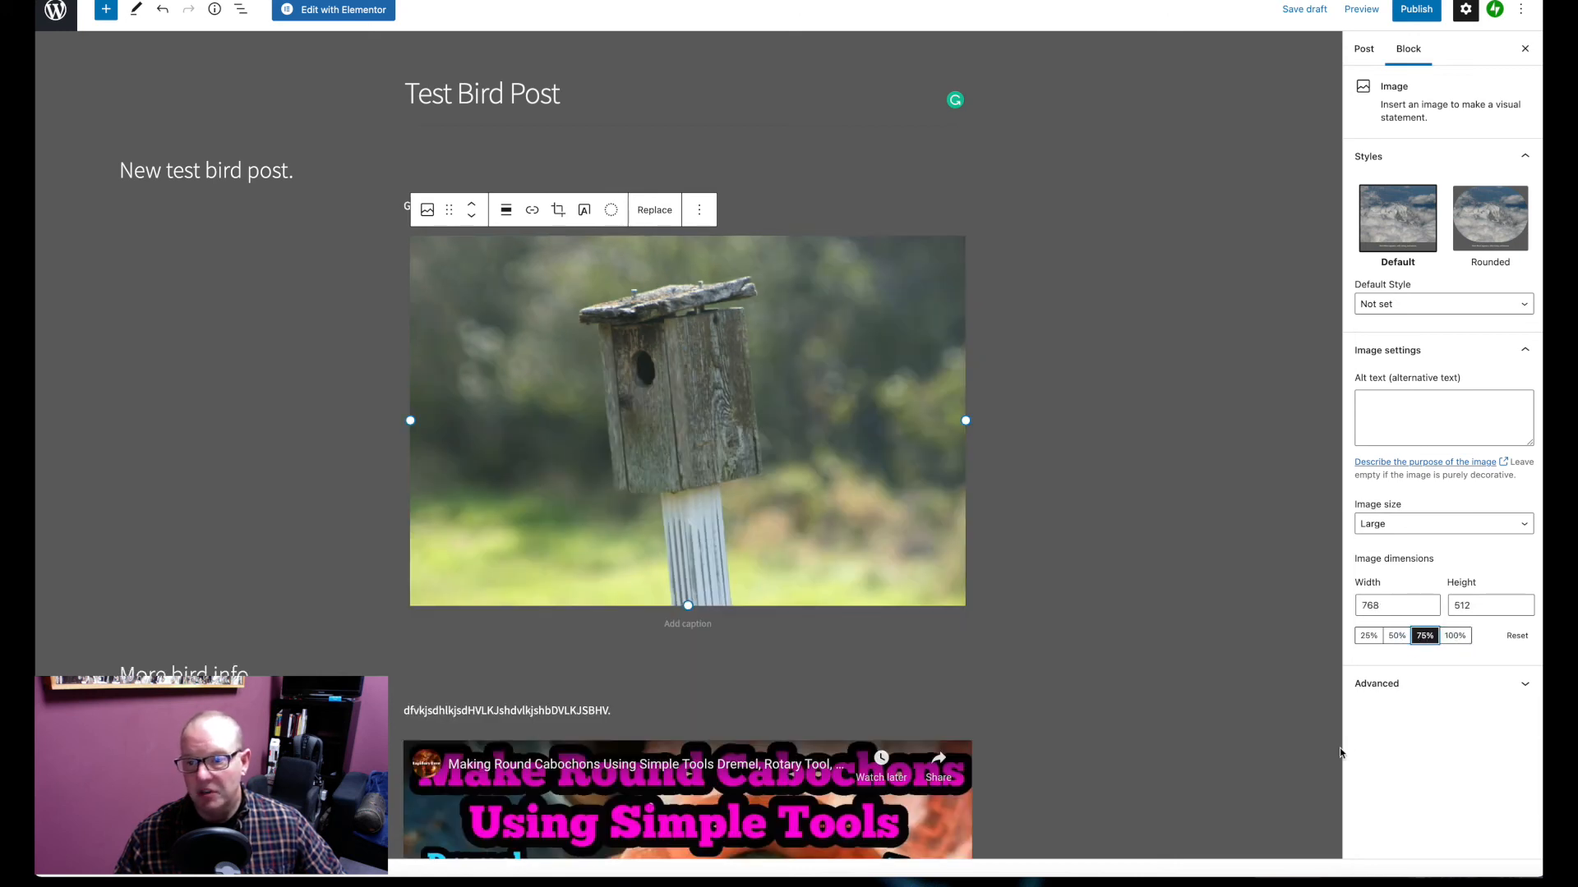
Apply the Rounded style to the birdhouse image, keeping its image size at Large and the default style at Not set
left_click(1522, 526)
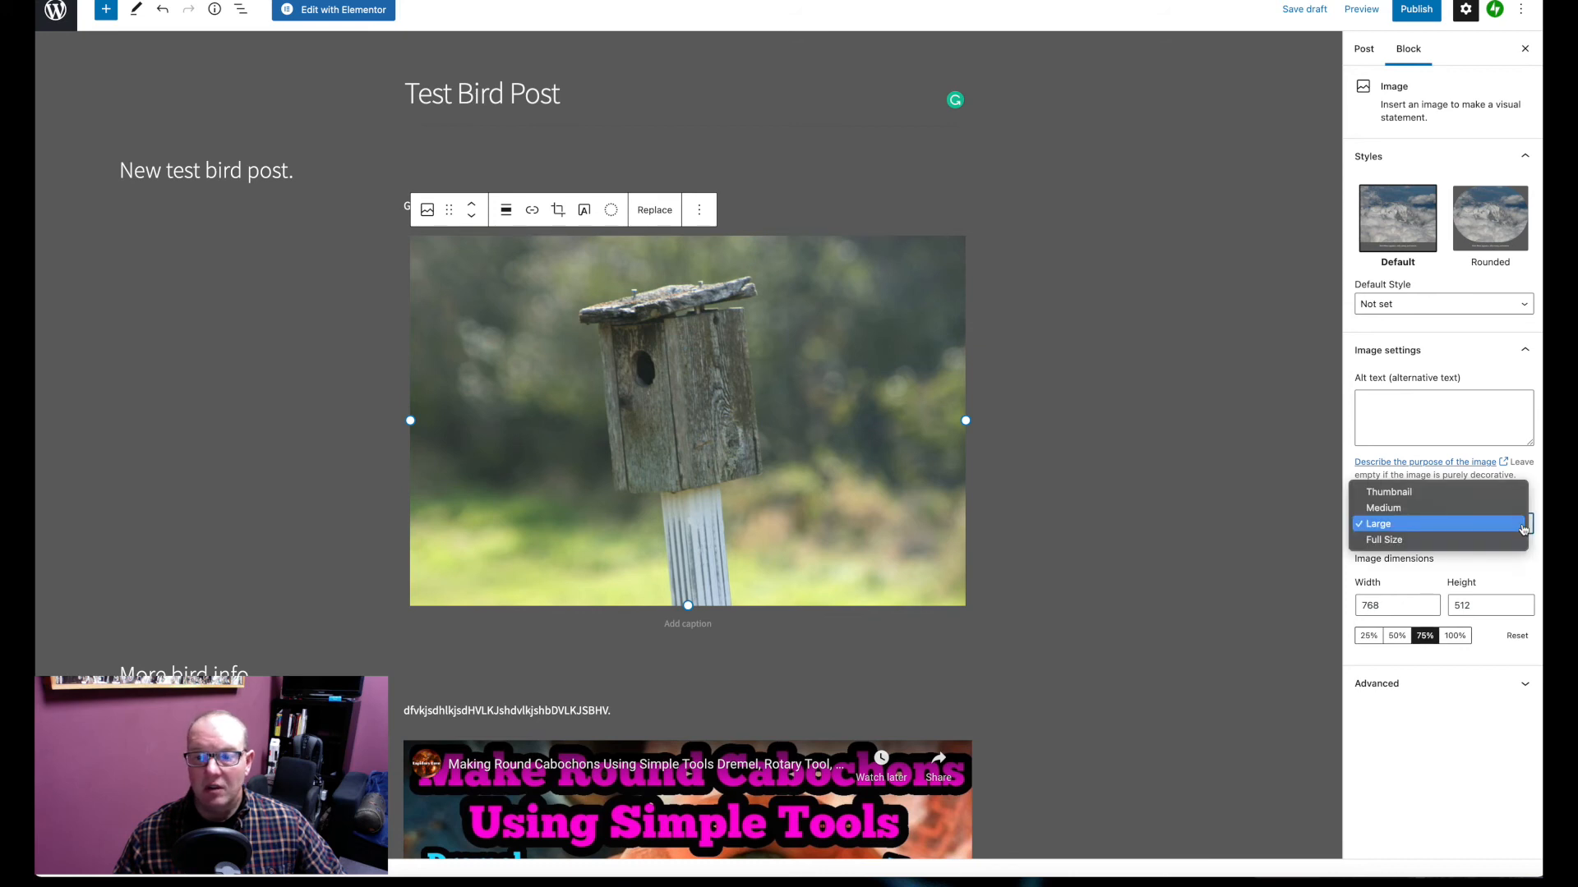
left_click(1445, 524)
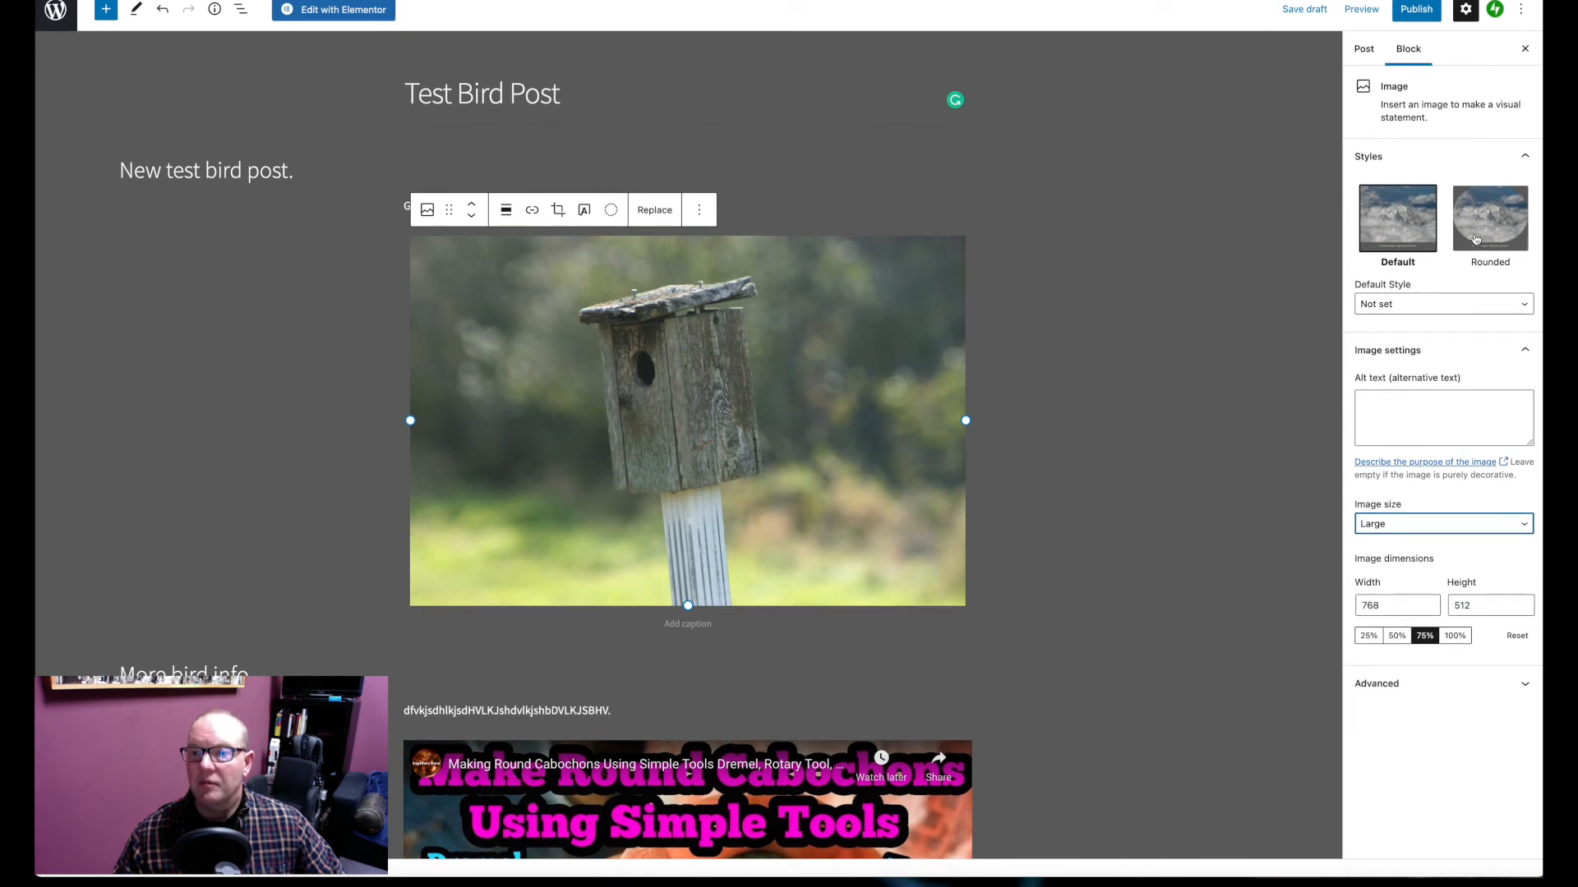
left_click(1383, 230)
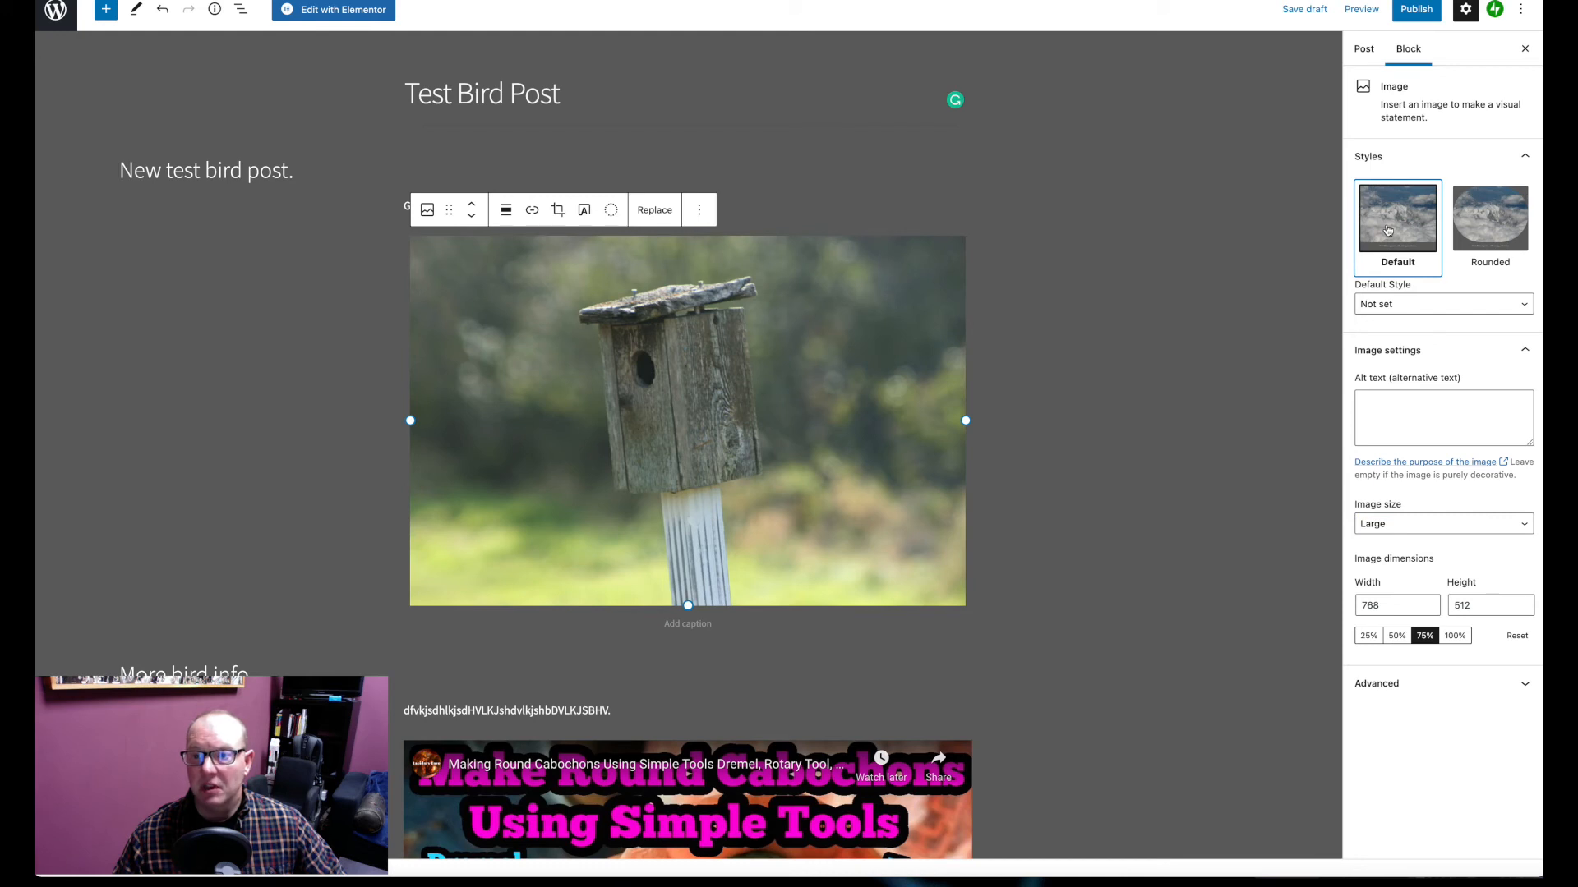
left_click(1484, 233)
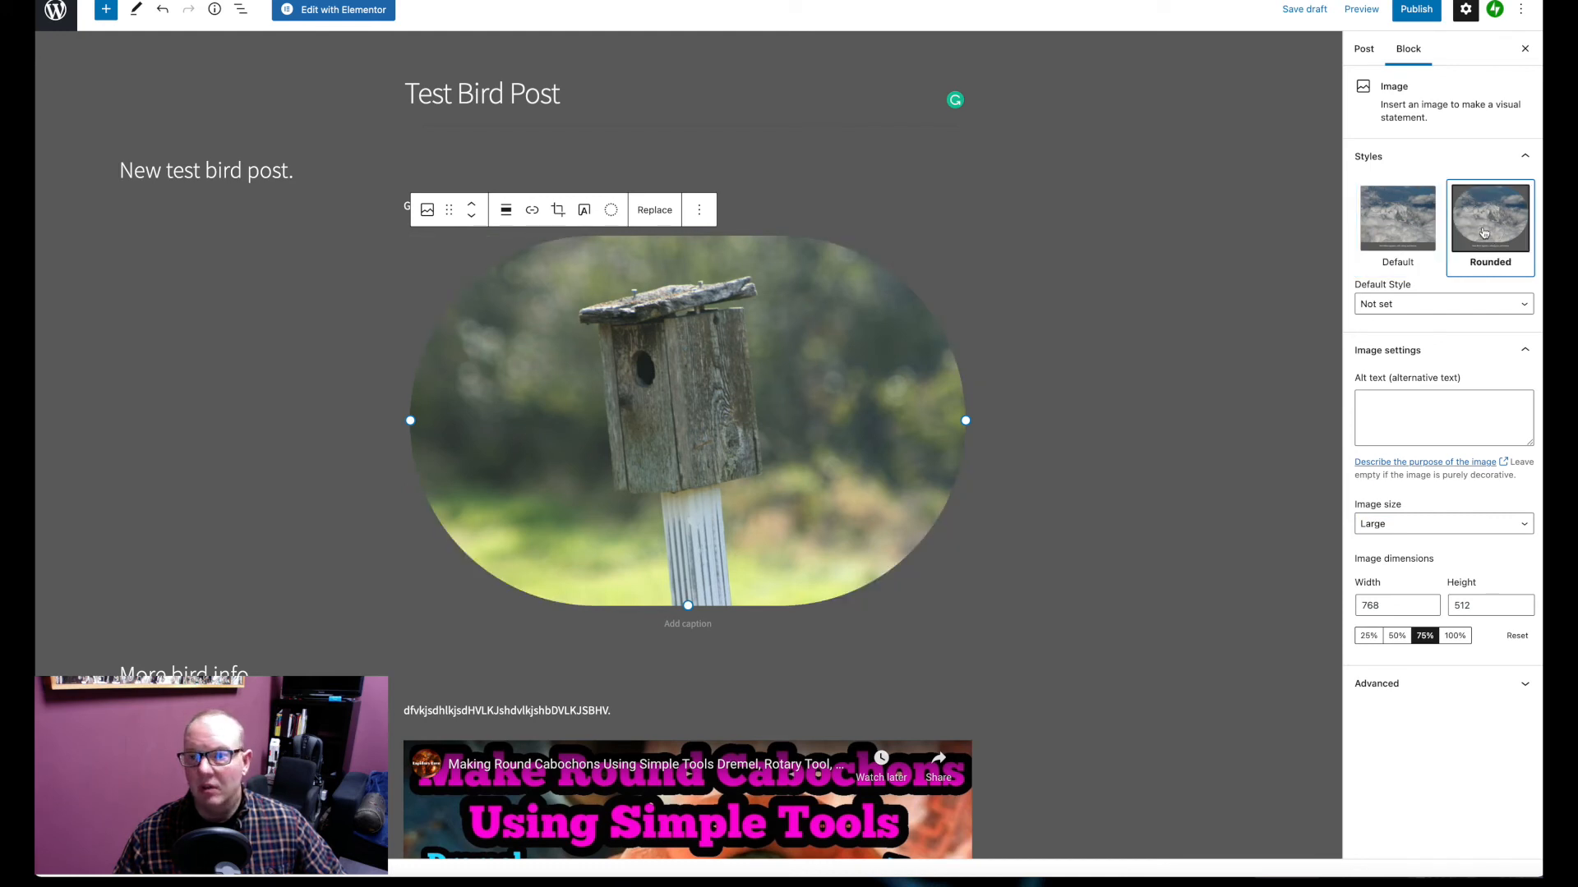
left_click(1523, 309)
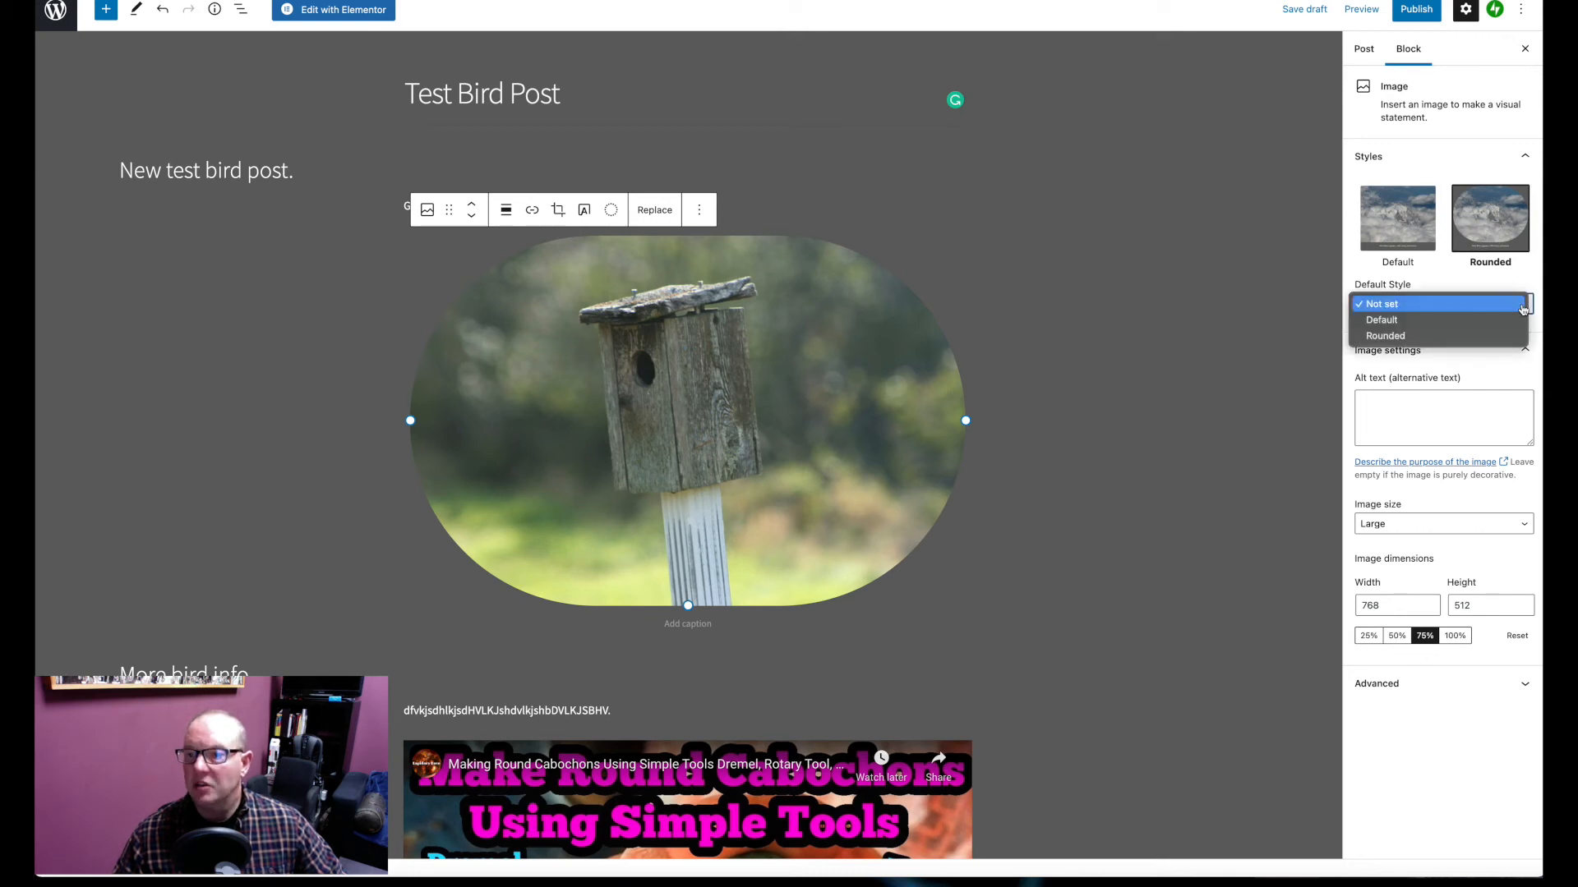
left_click(1451, 305)
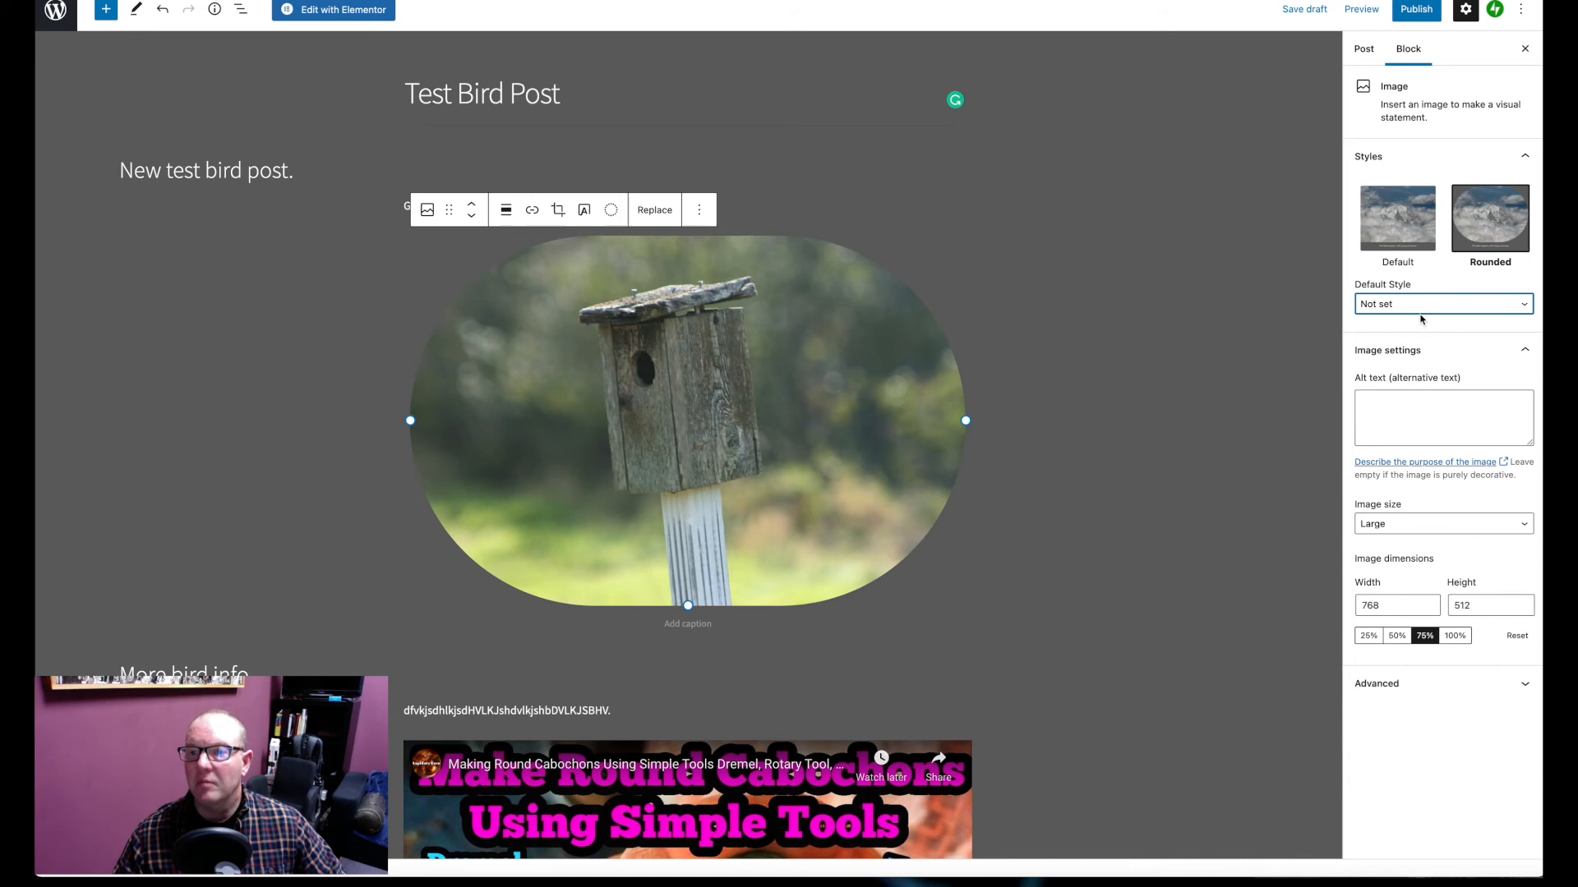
Check the post's discussion settings for comments, pingbacks and trackbacks
left_click(1360, 50)
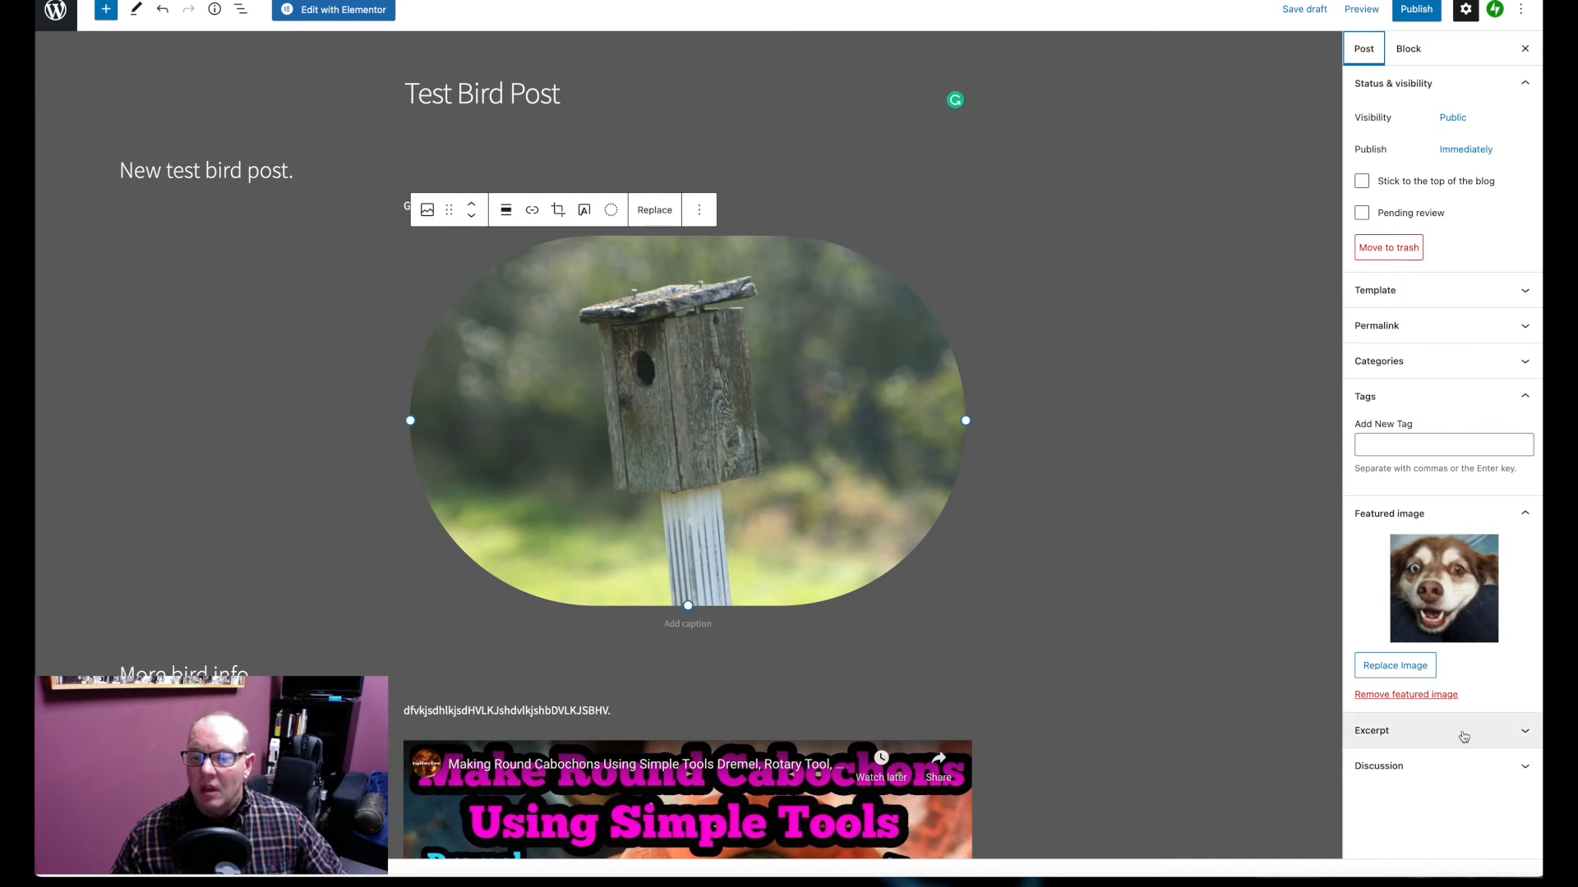
left_click(1520, 769)
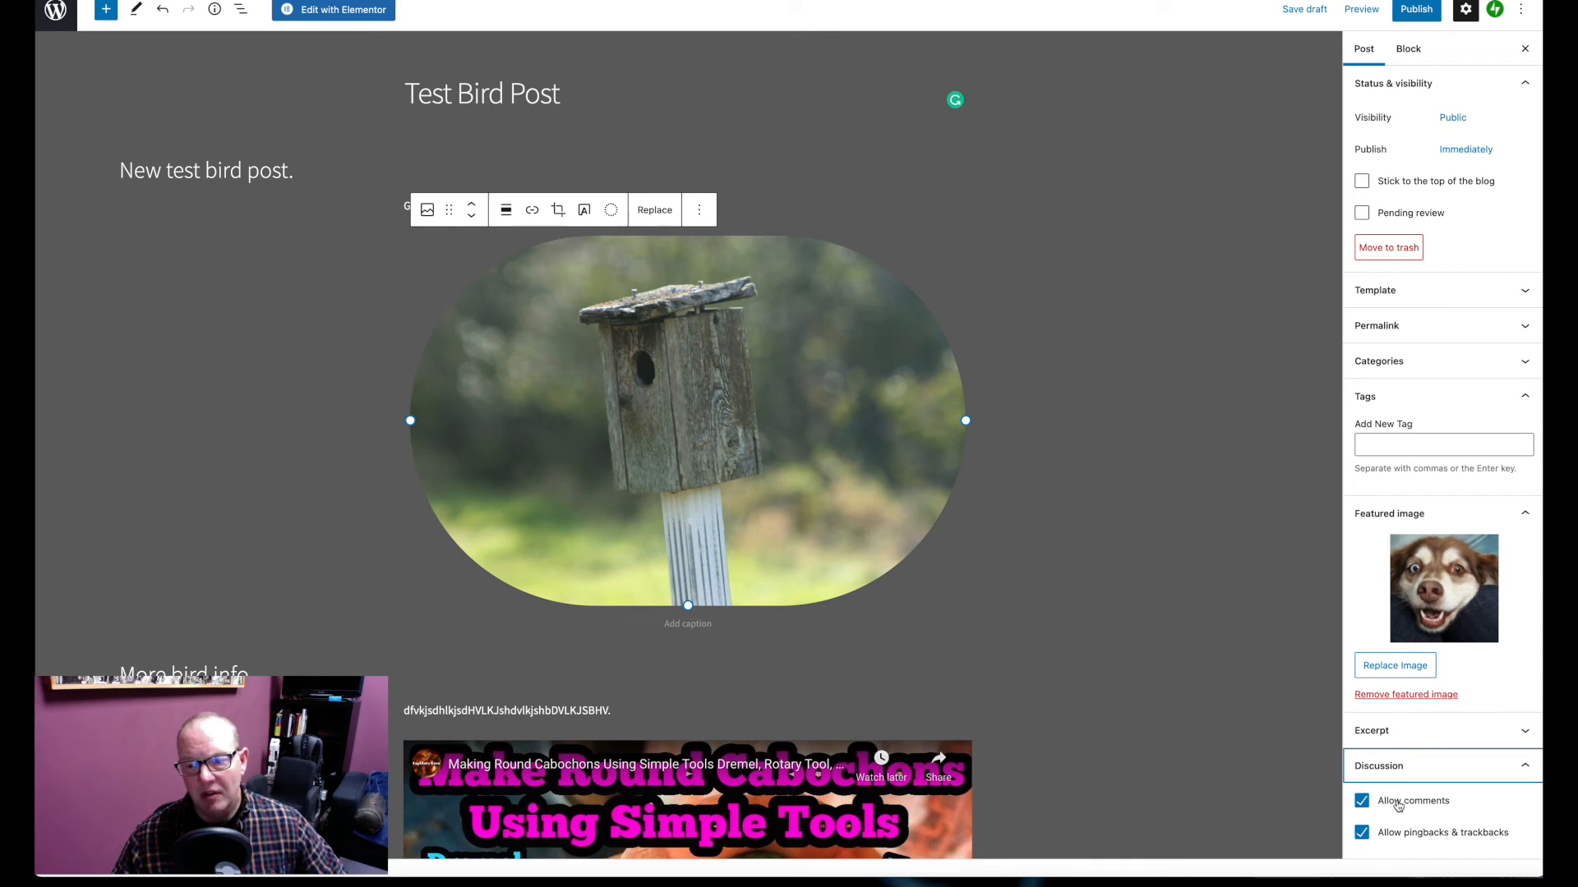
left_click(1526, 767)
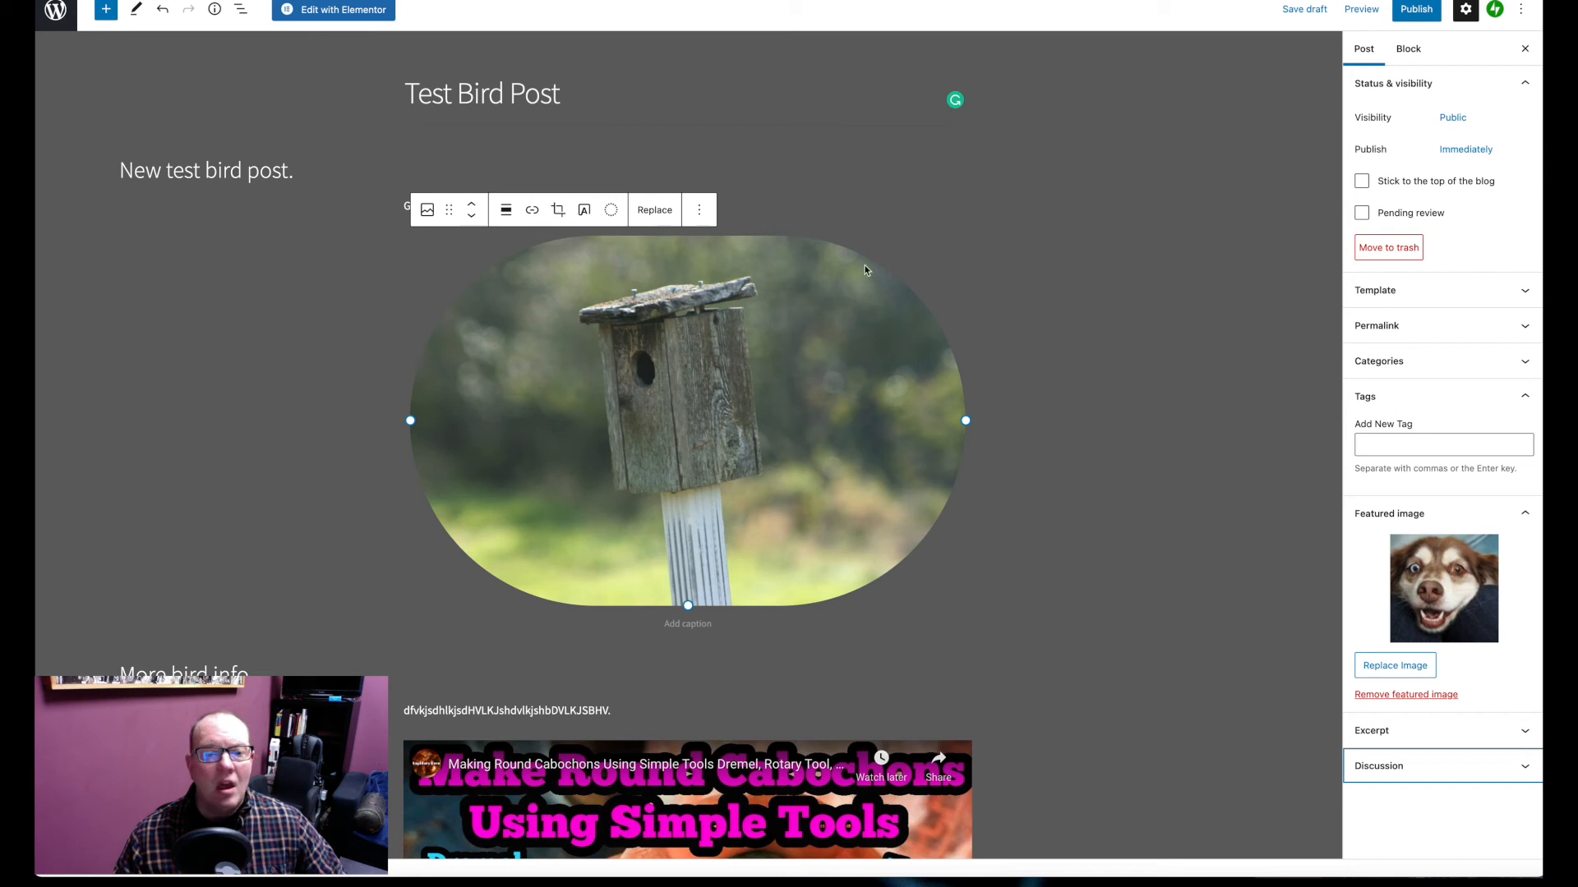
Look over the post content down to the video and save the post as a draft
scroll(976, 352, "down", 7)
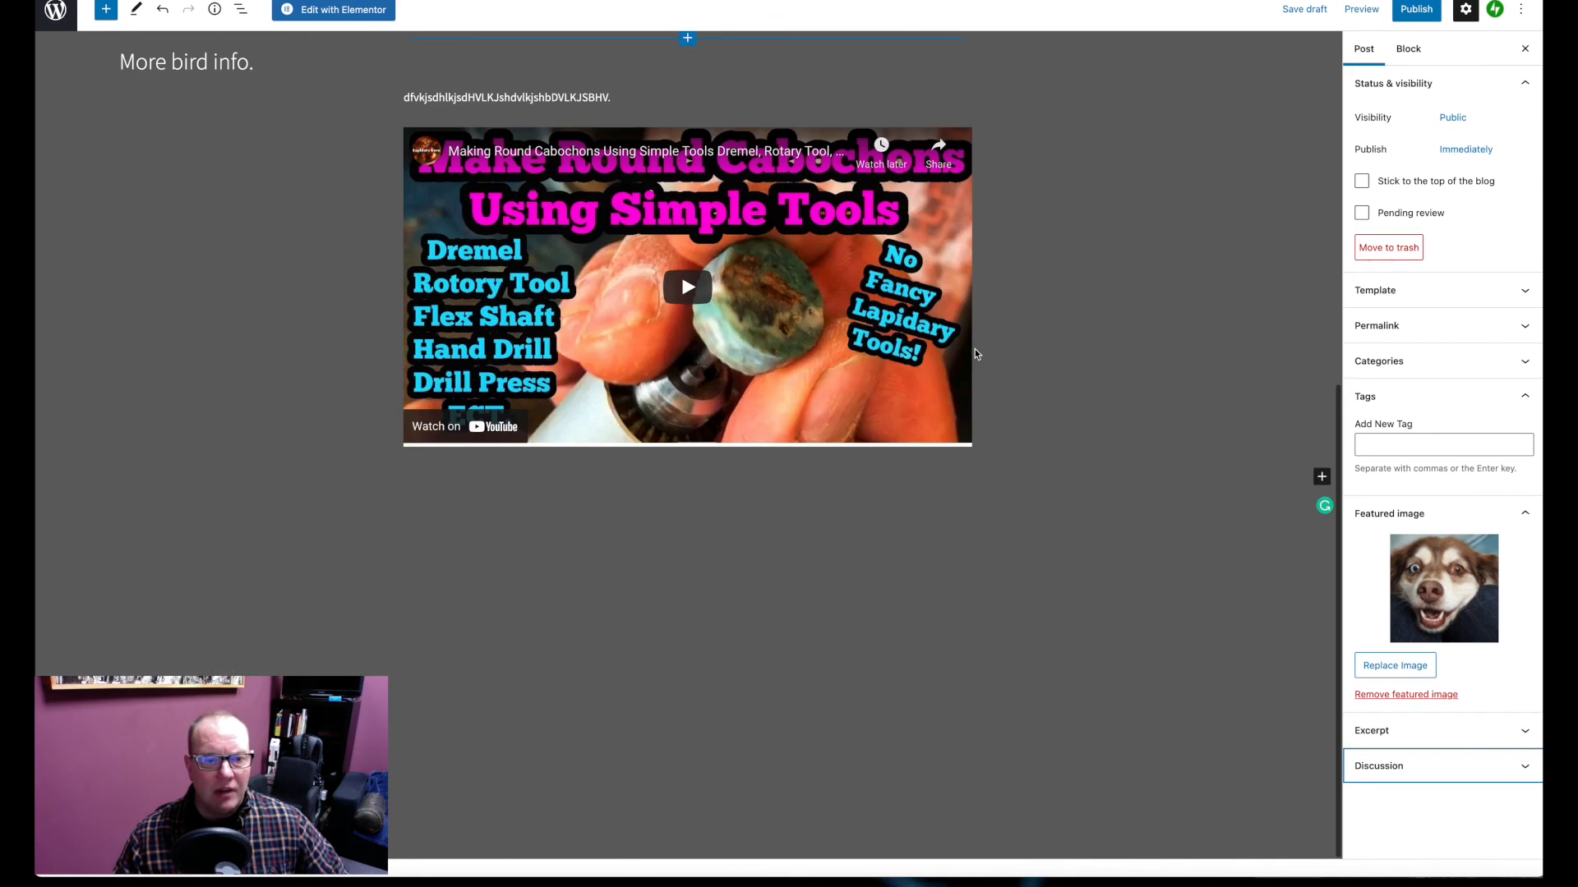
scroll(974, 348, "up", 7)
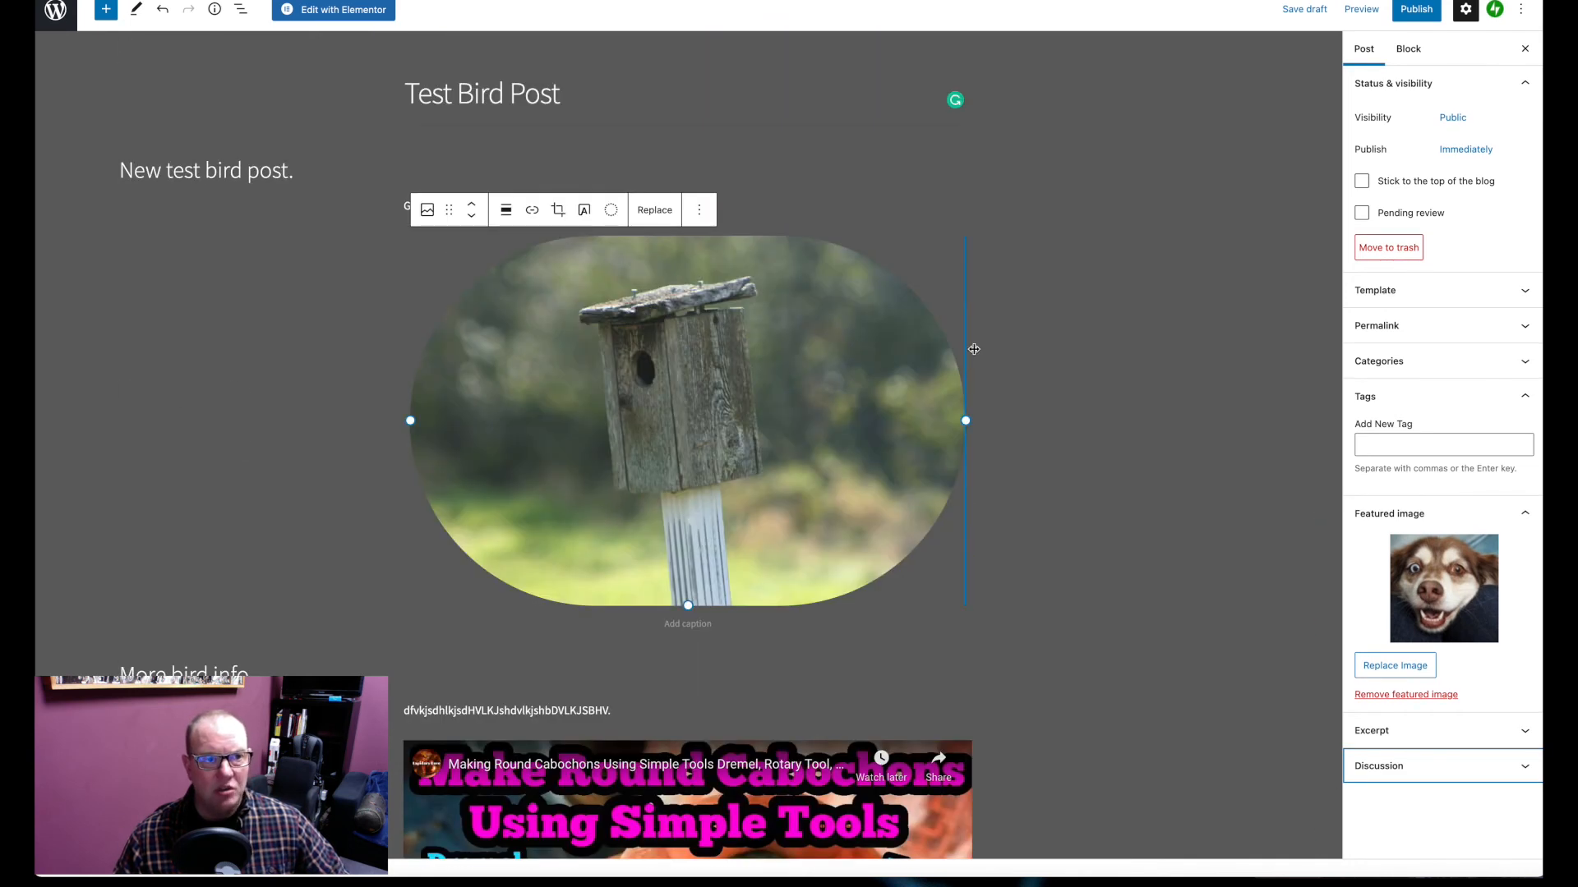
scroll(974, 349, "down", 2)
scroll(972, 345, "up", 2)
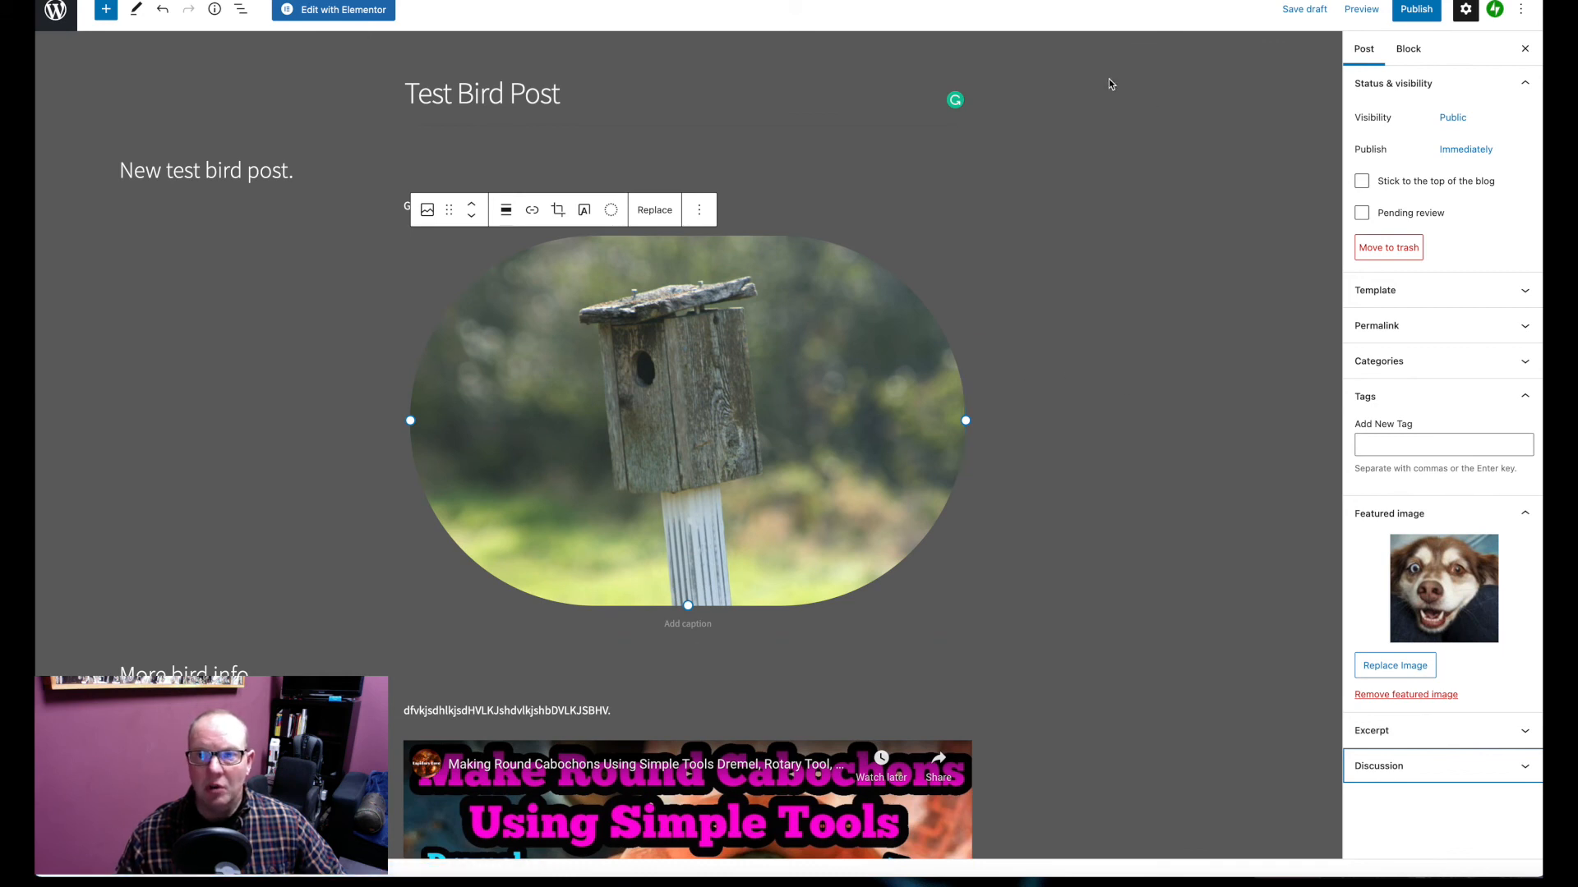
left_click(1302, 10)
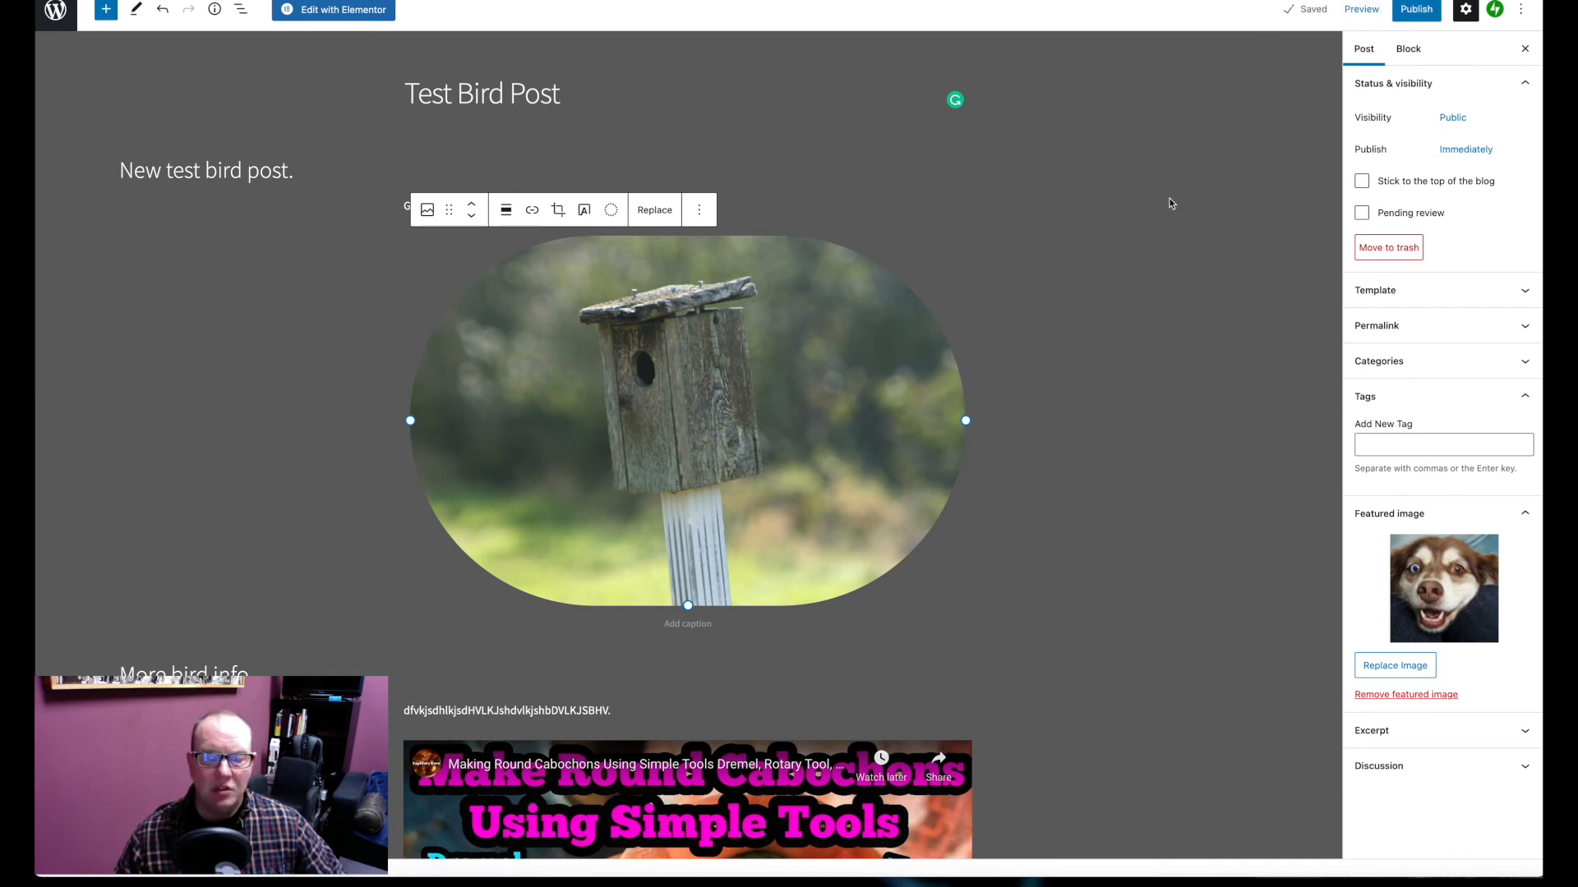
Preview the post in a new tab and examine its title, featured image, headings, birdhouse image and embedded video
left_click(1365, 12)
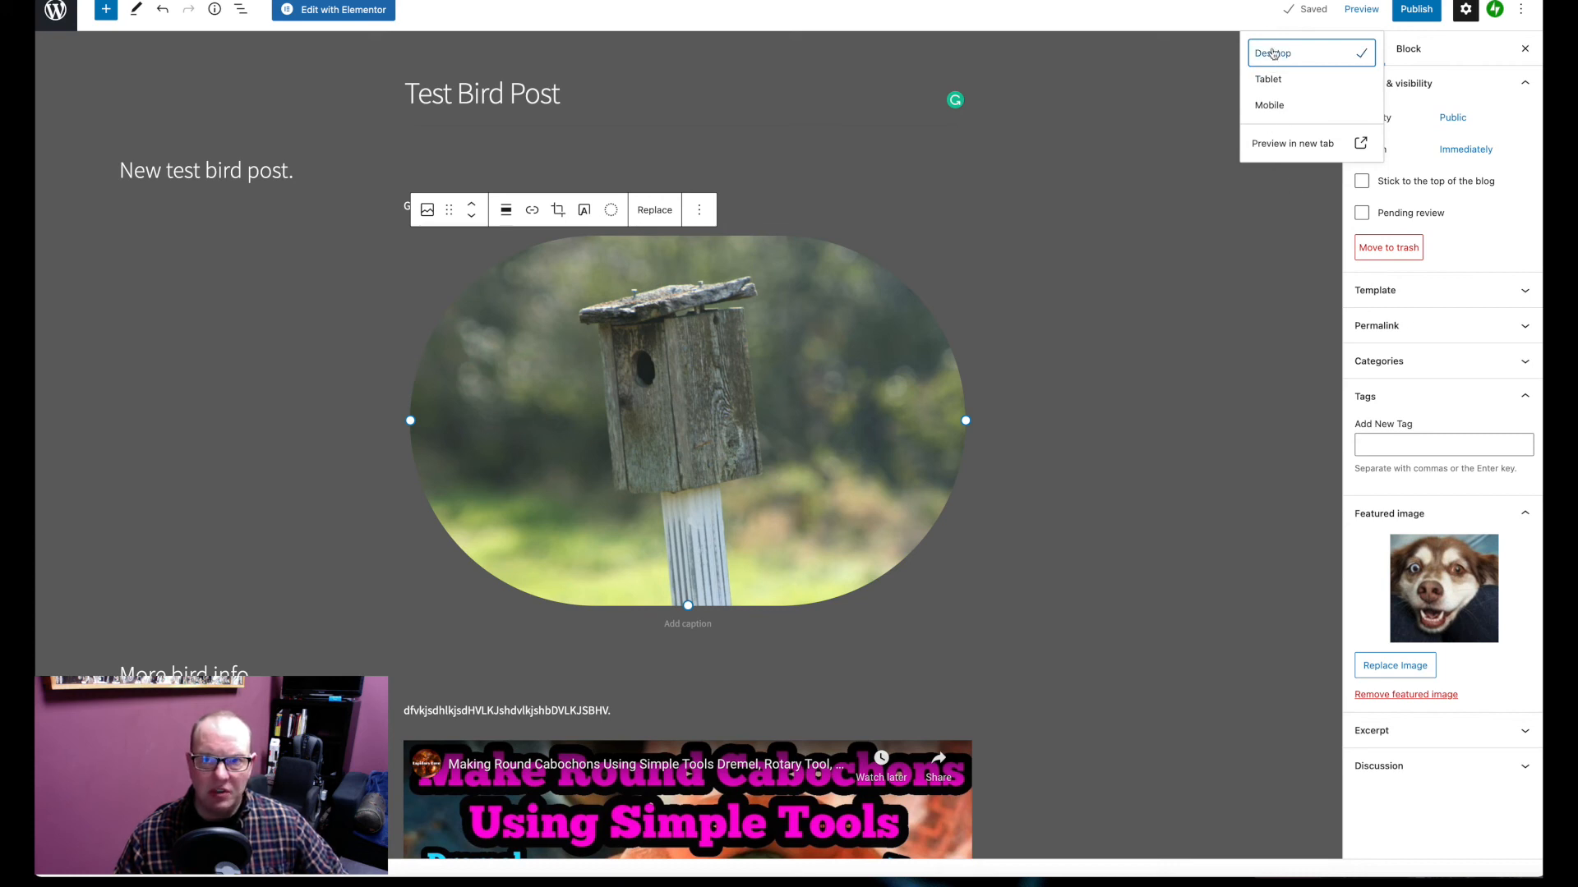
left_click(1274, 144)
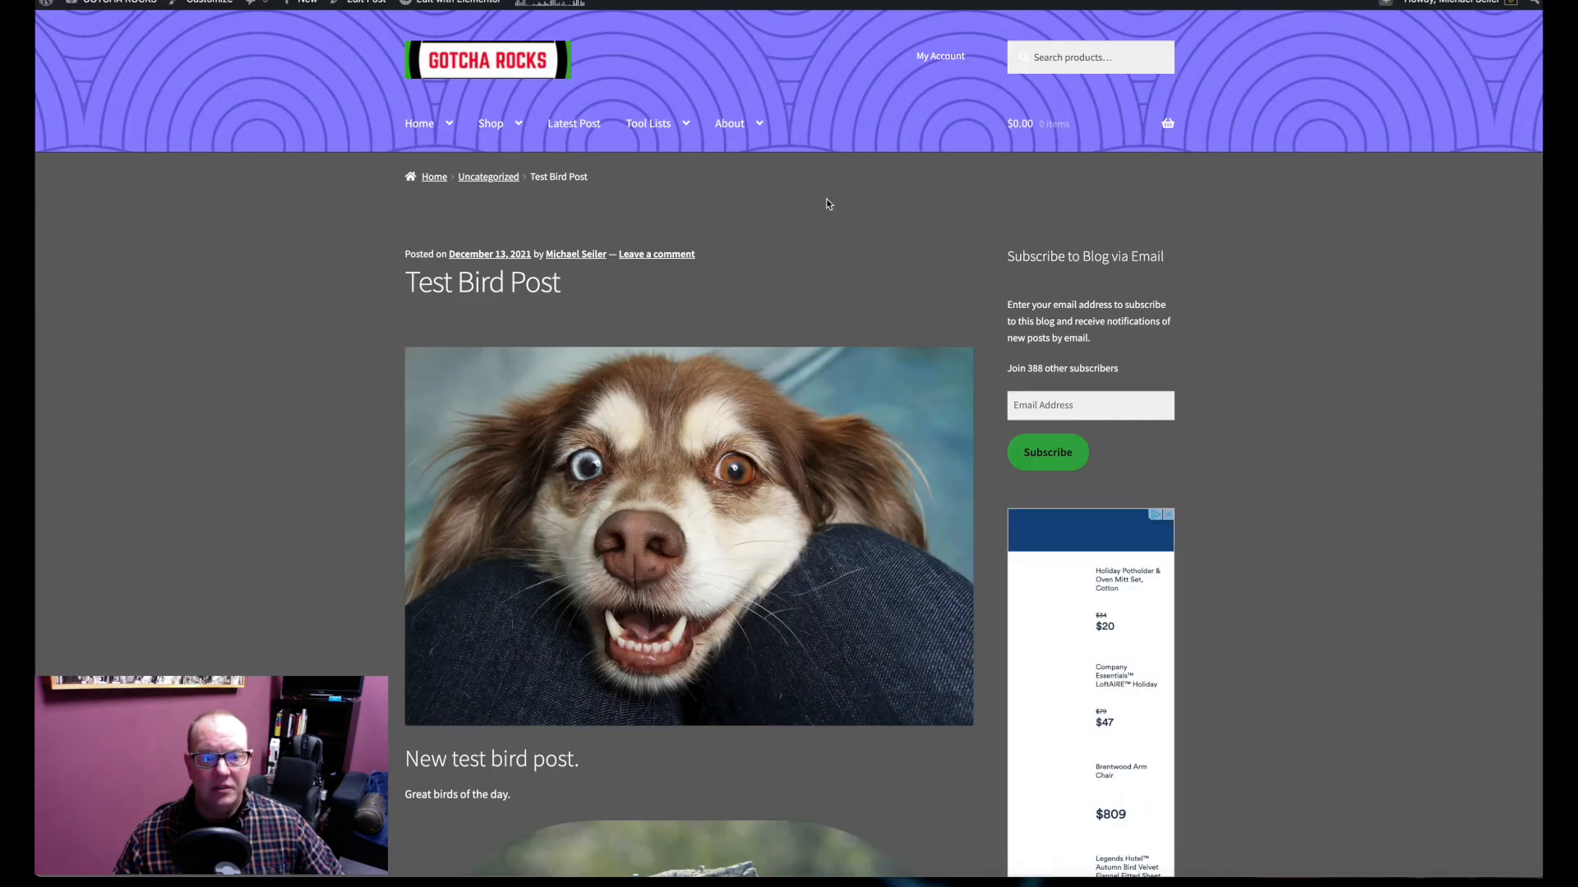
scroll(832, 195, "down", 3)
scroll(832, 195, "up", 3)
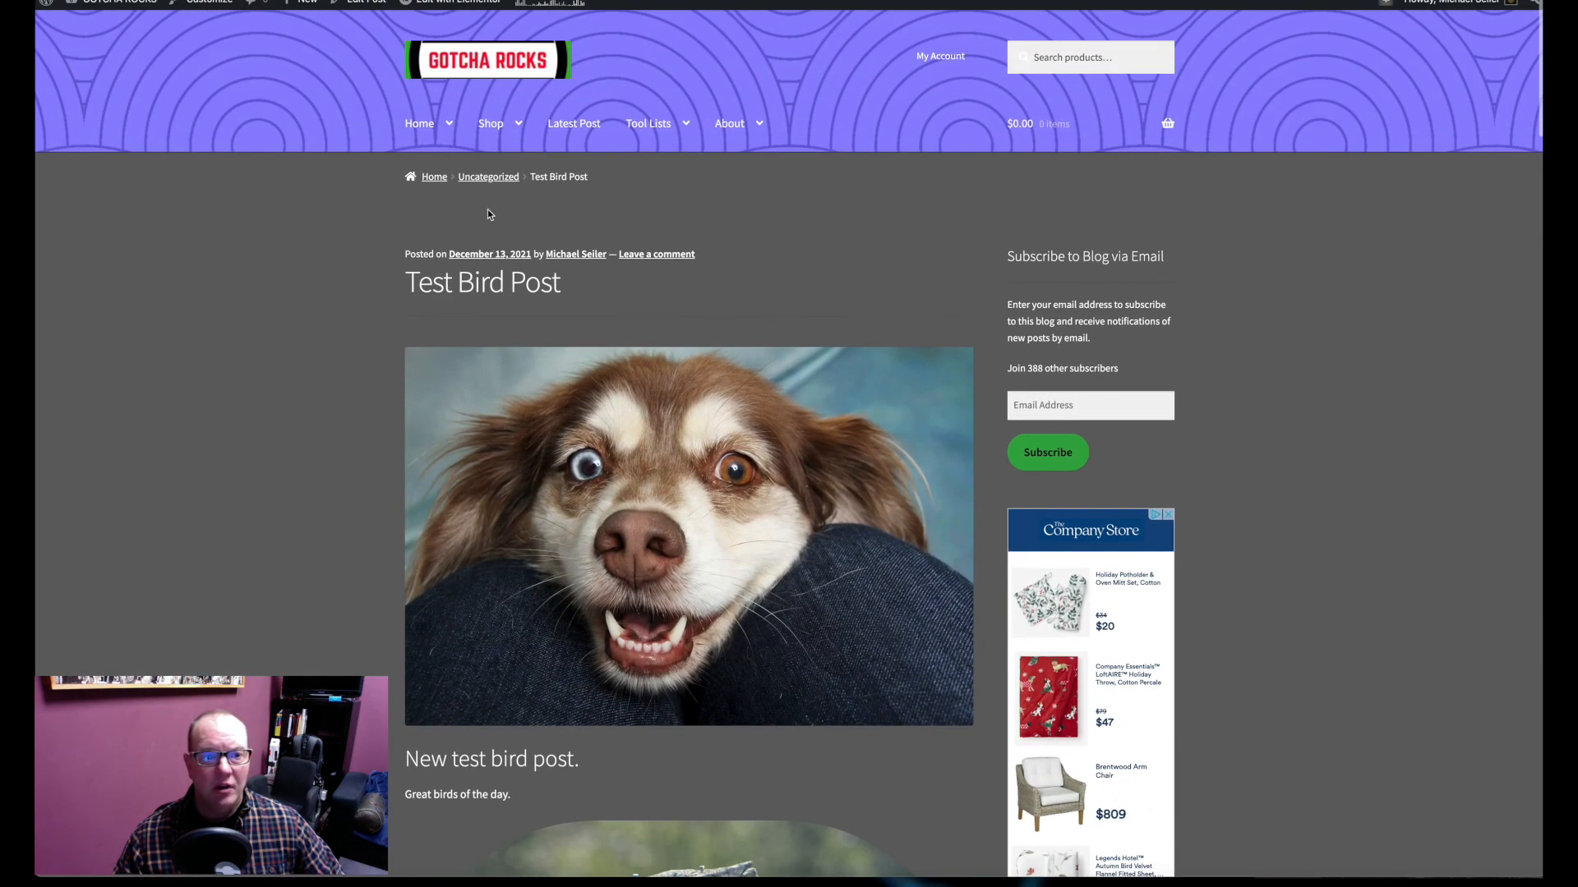
scroll(887, 263, "down", 3)
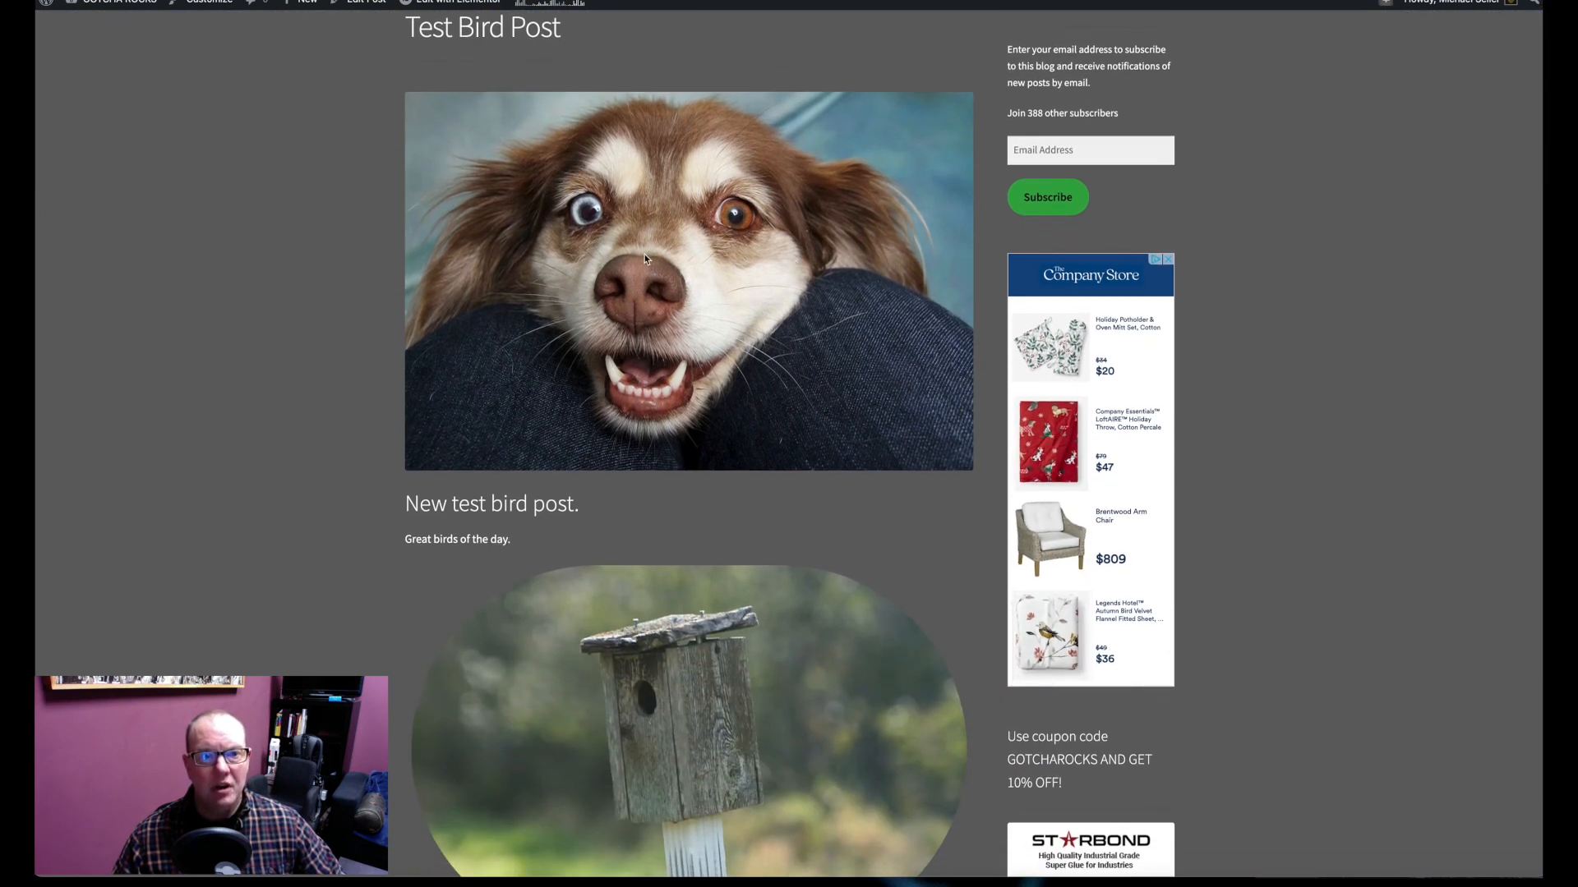
scroll(644, 254, "down", 2)
scroll(645, 259, "down", 4)
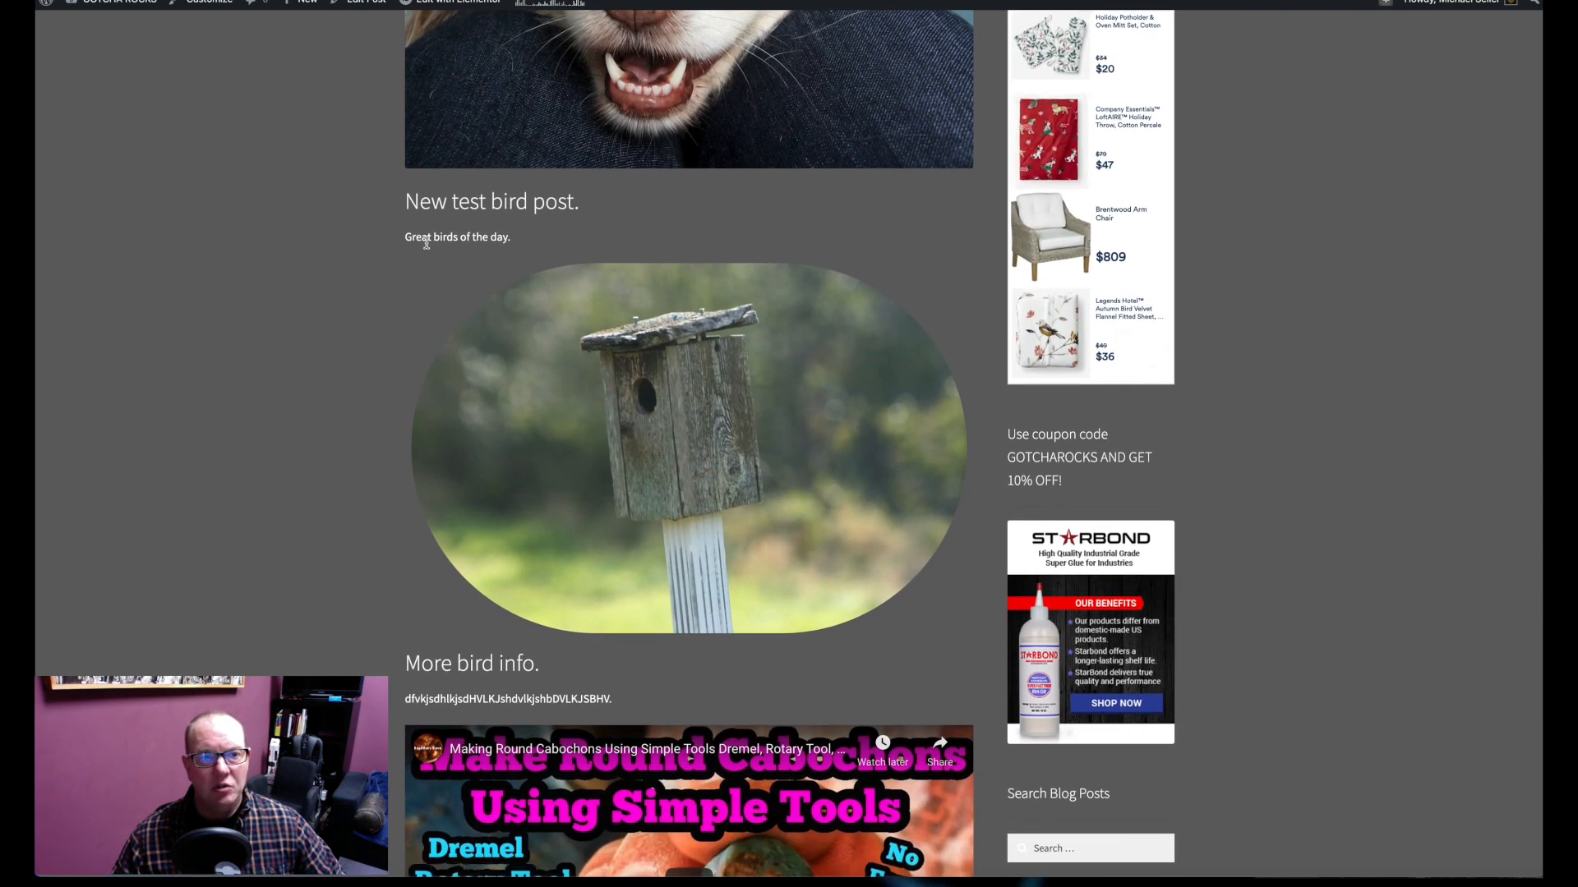
scroll(682, 271, "down", 3)
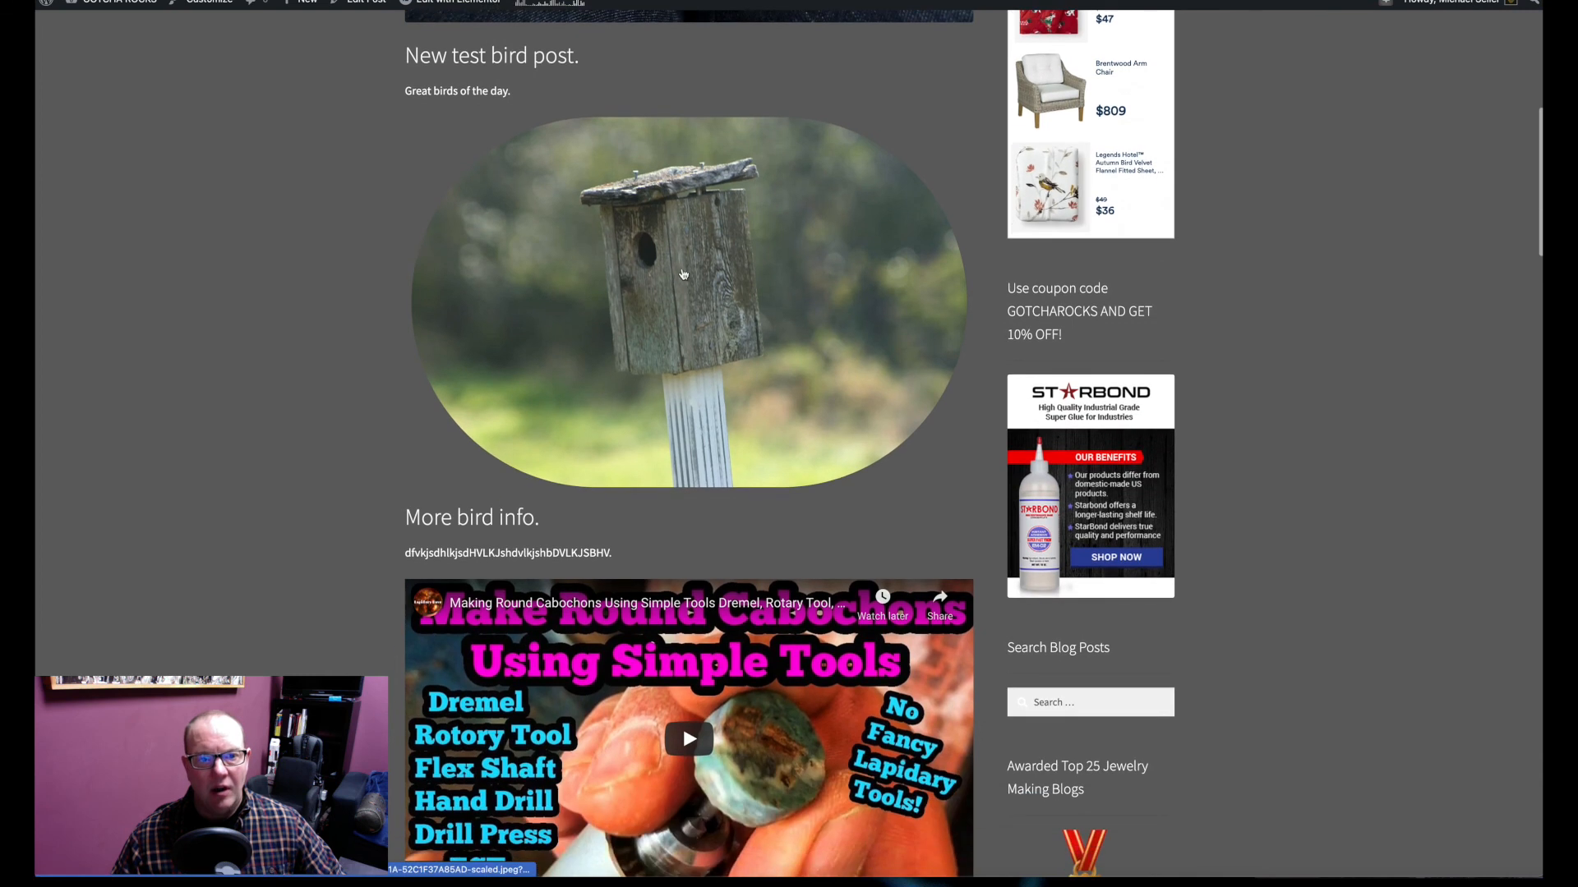
scroll(682, 271, "down", 3)
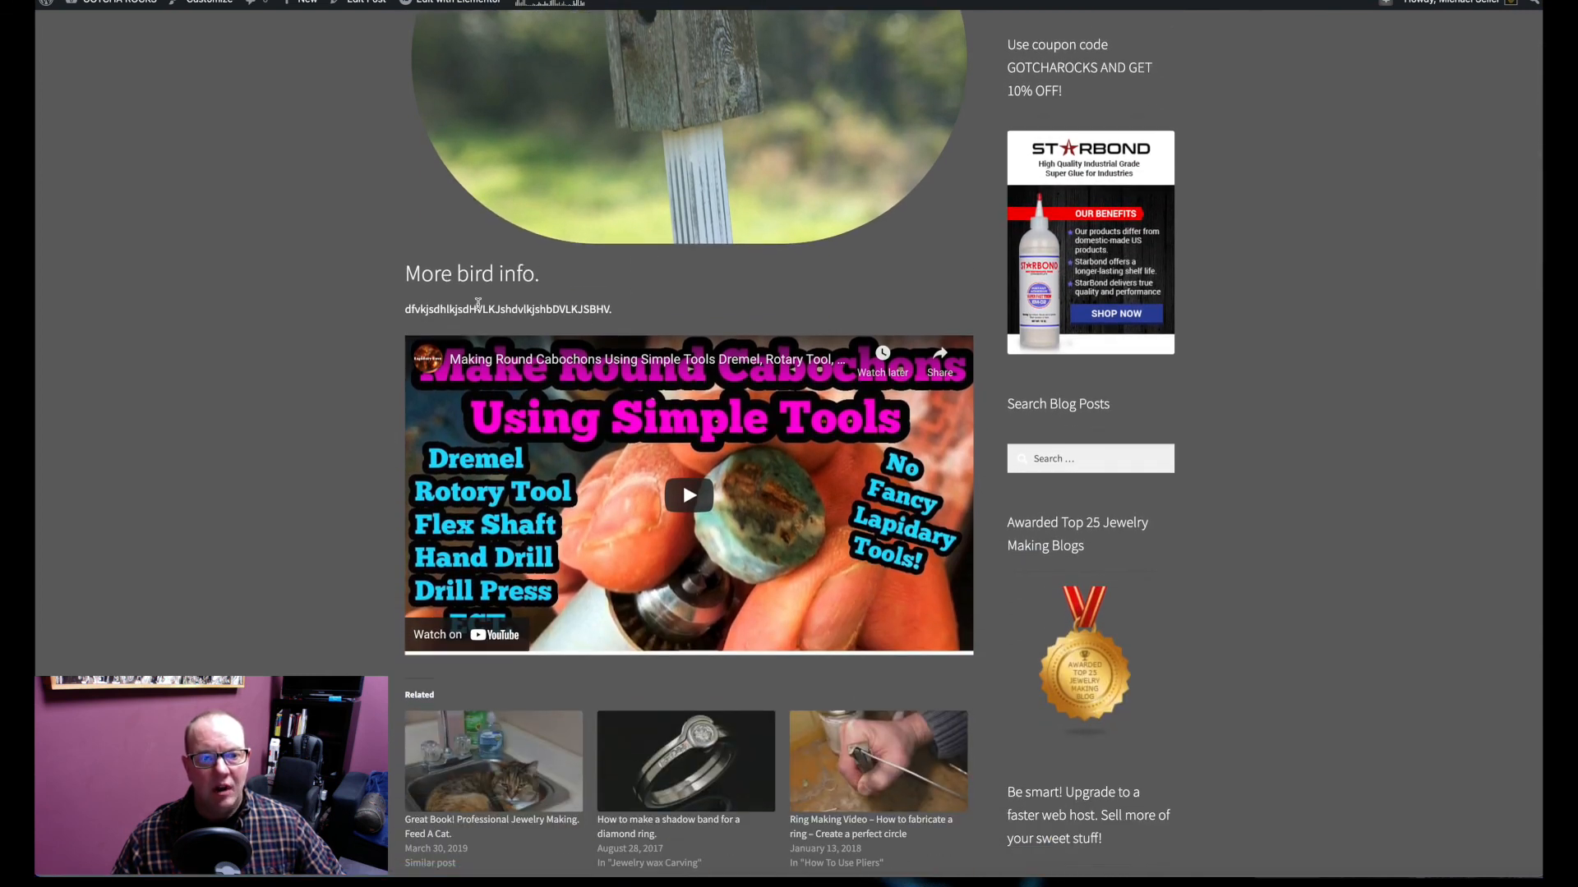
scroll(585, 429, "down", 1)
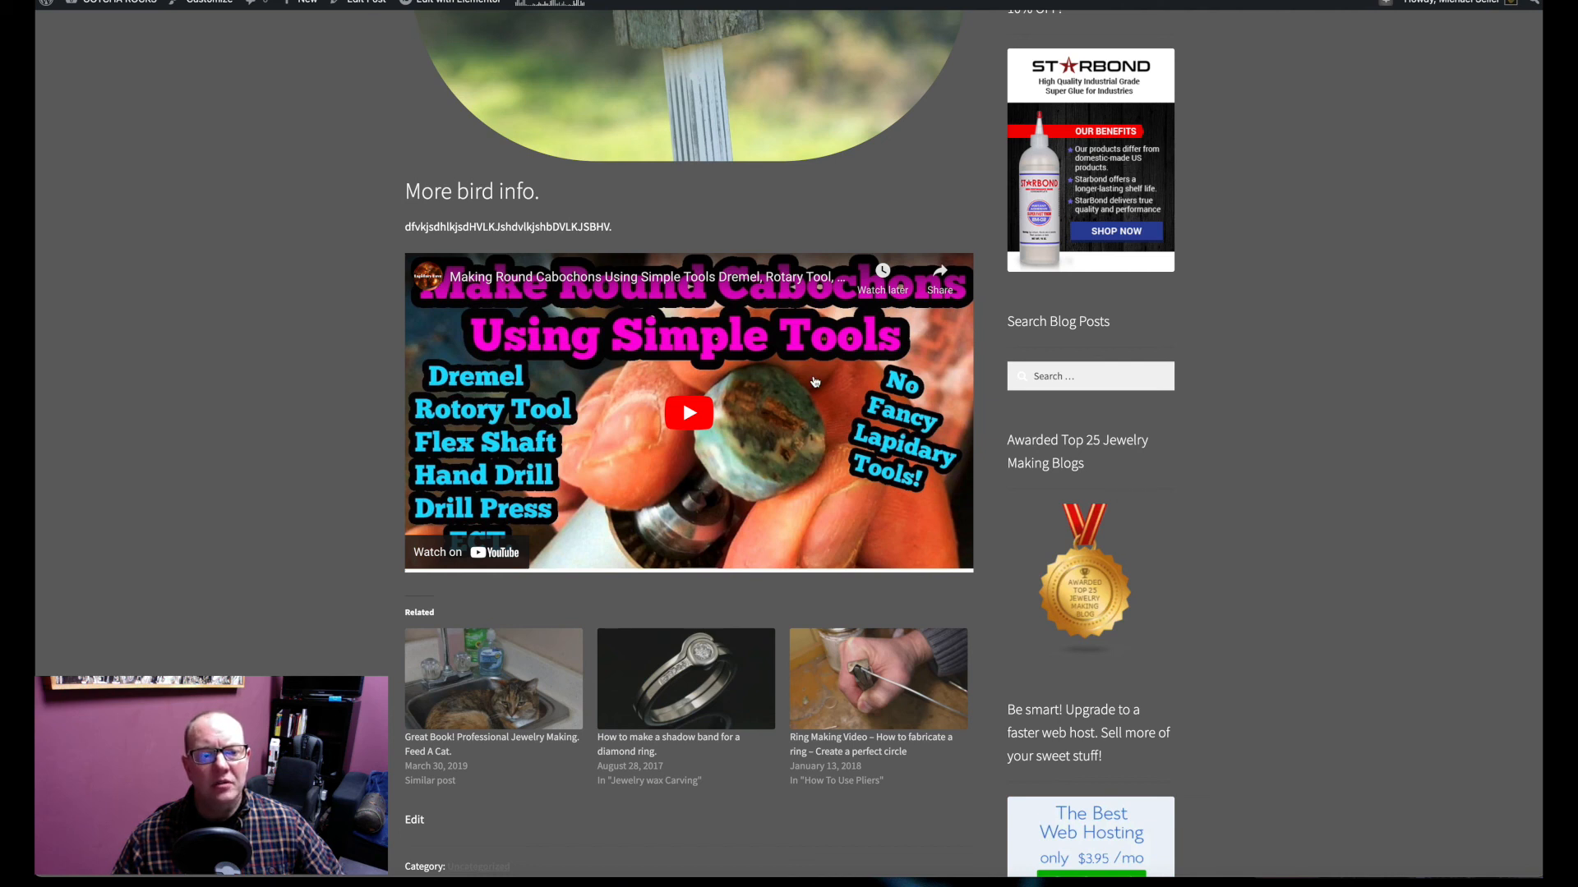
scroll(814, 381, "up", 12)
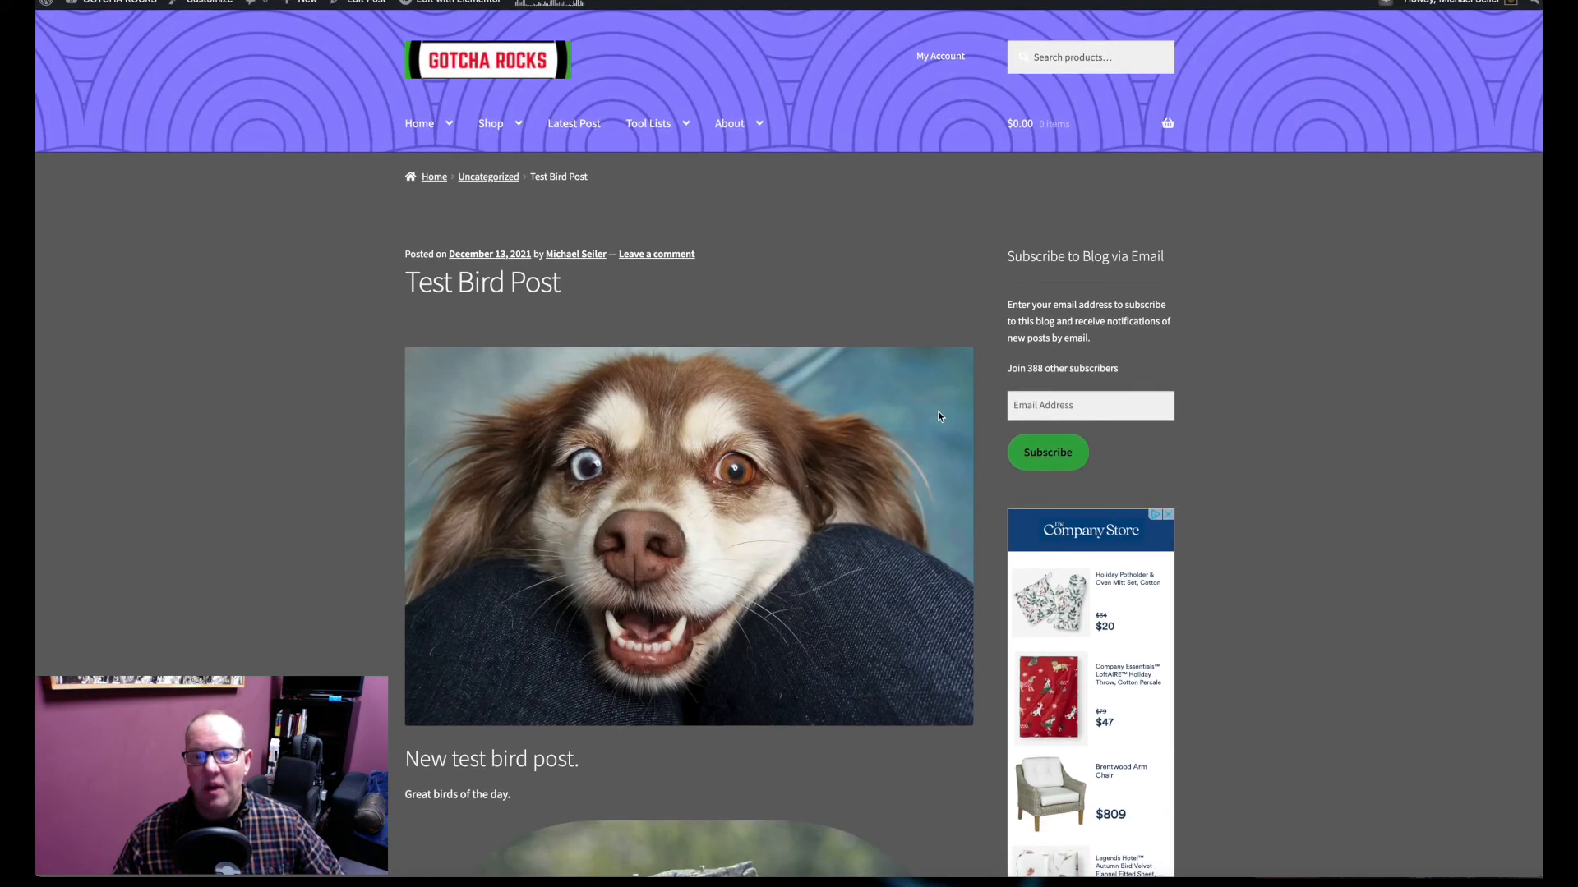
scroll(939, 411, "down", 4)
scroll(934, 412, "up", 1)
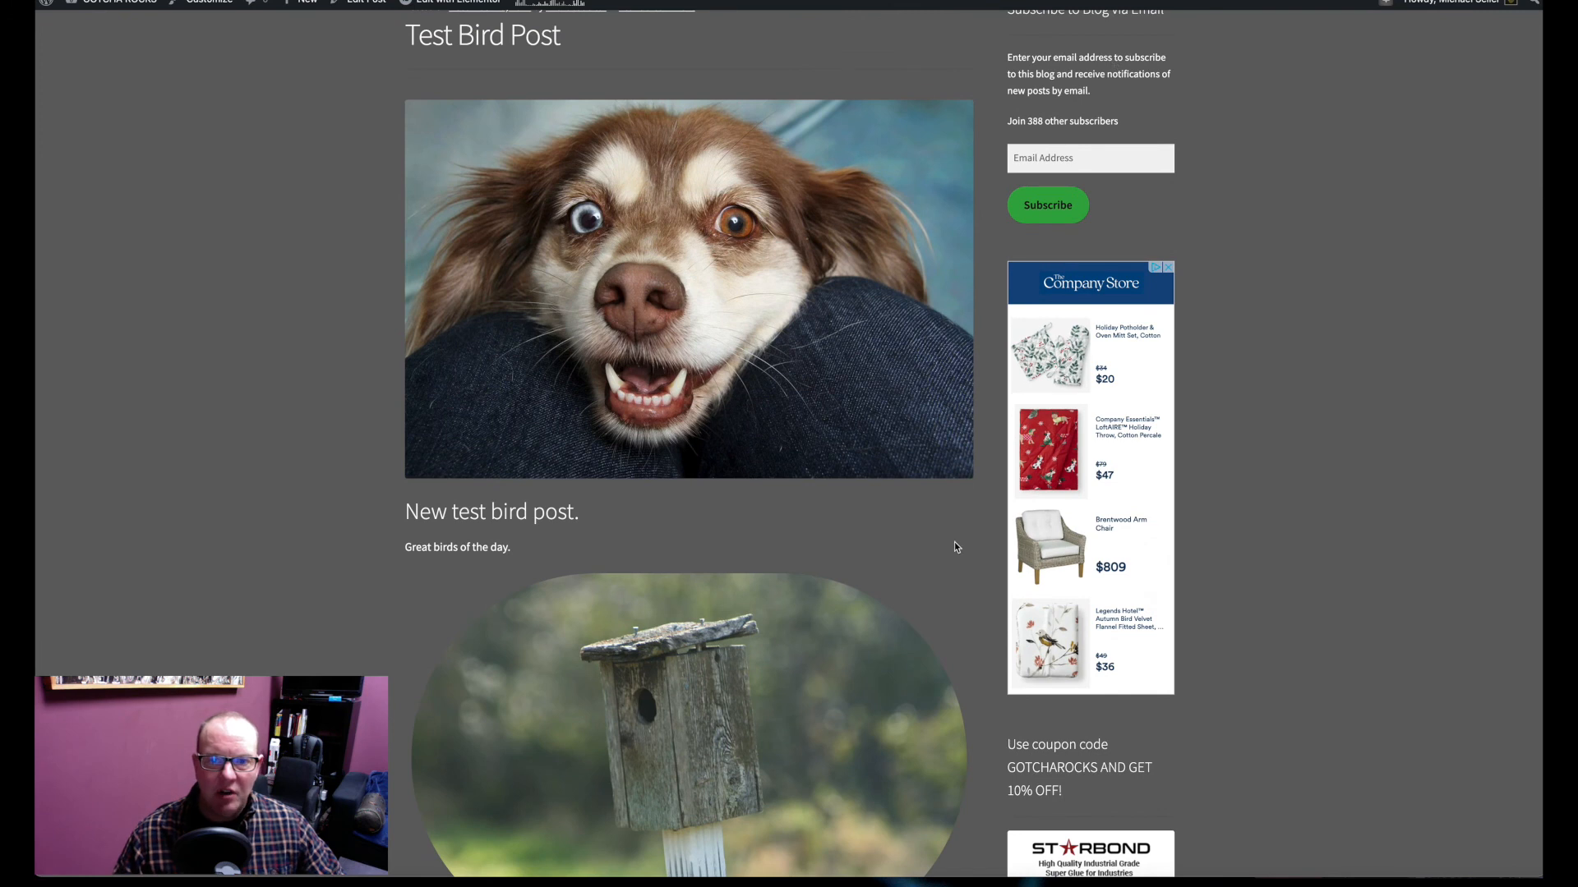
scroll(904, 509, "up", 3)
scroll(721, 429, "down", 3)
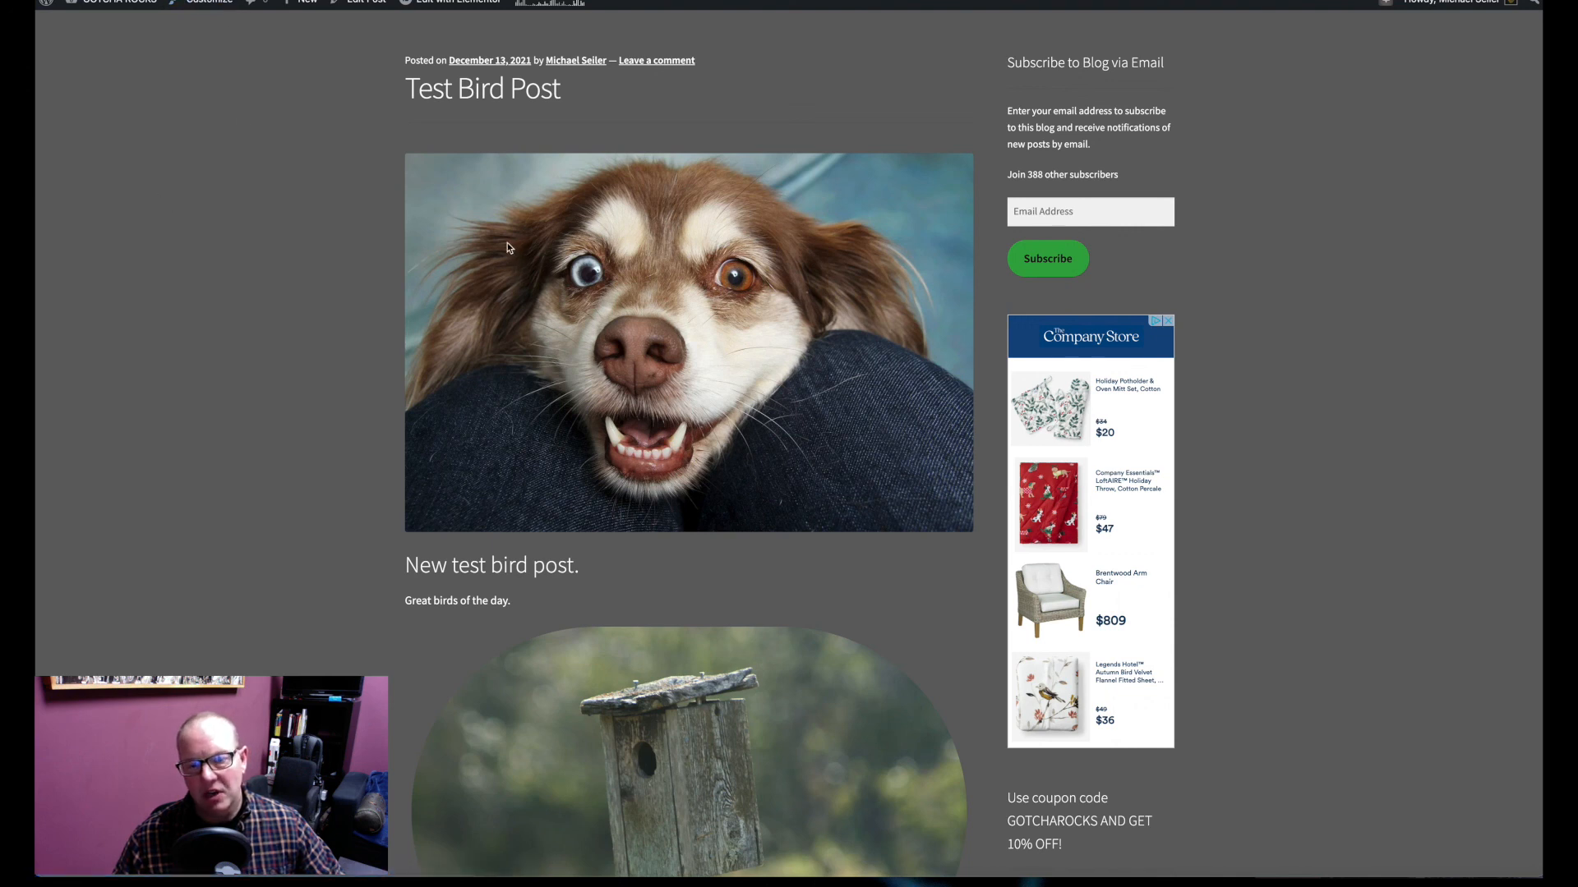
scroll(830, 336, "up", 3)
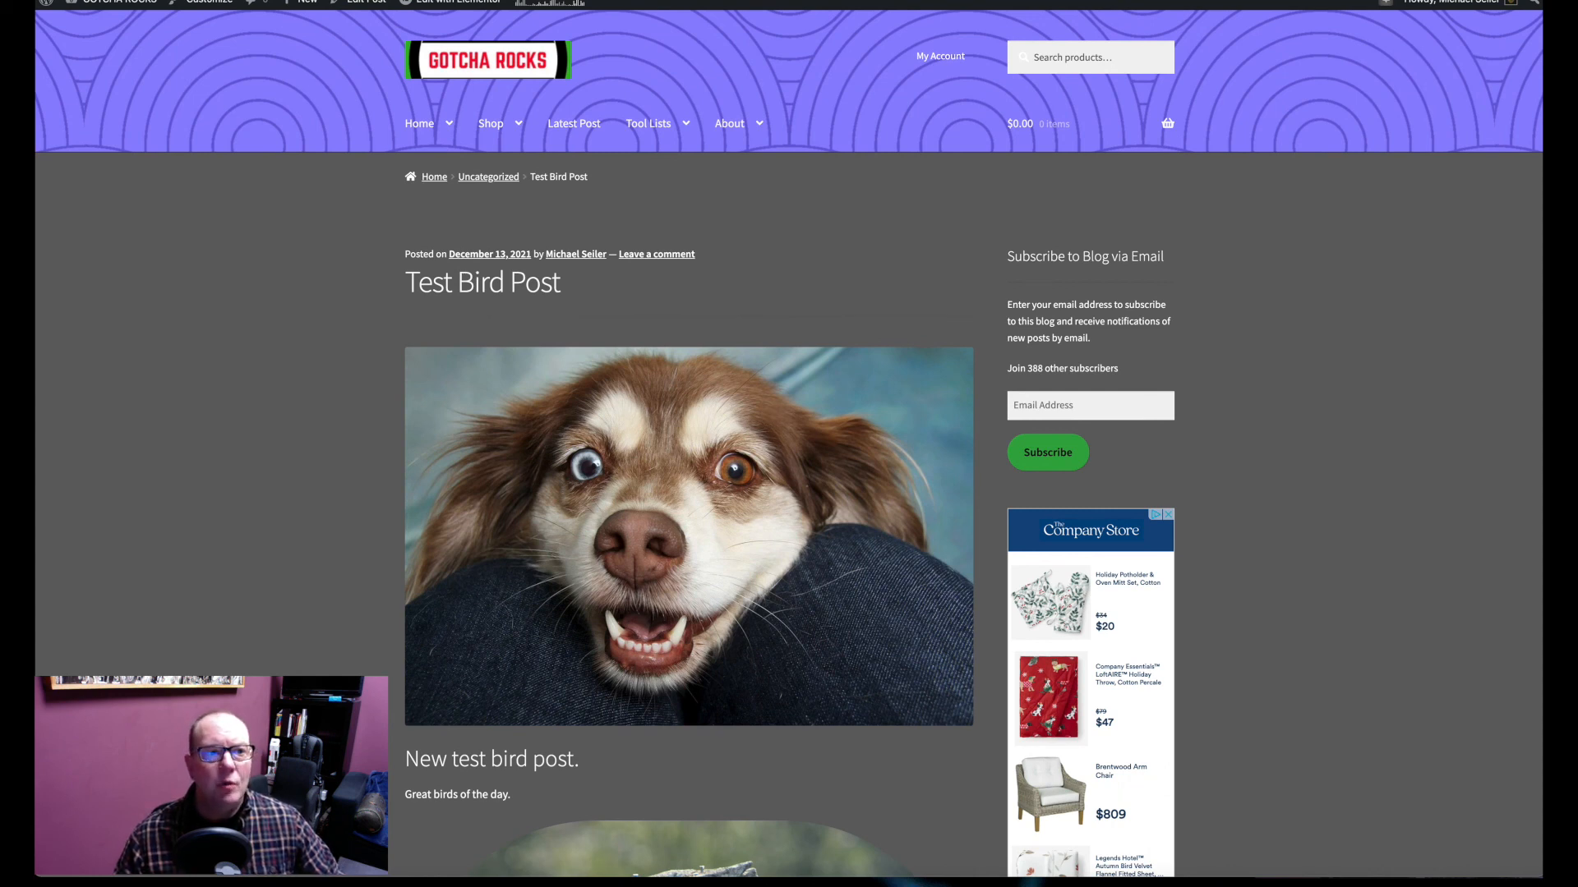
Return to the post editor, dismiss the preview options and review the headings, image and video once more
left_click(362, 2)
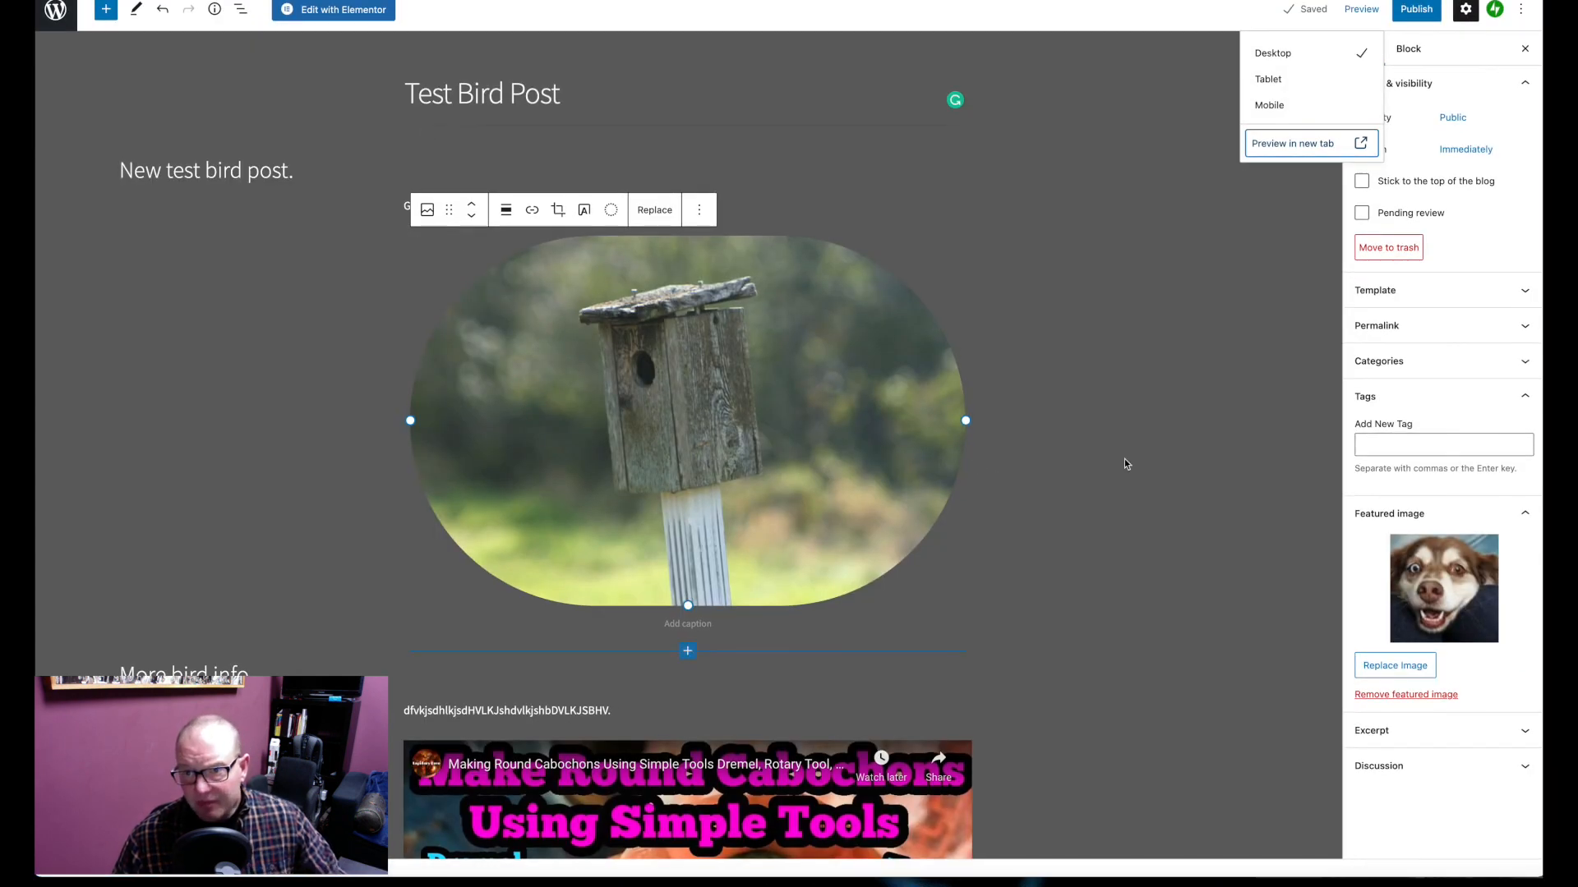
left_click(1090, 286)
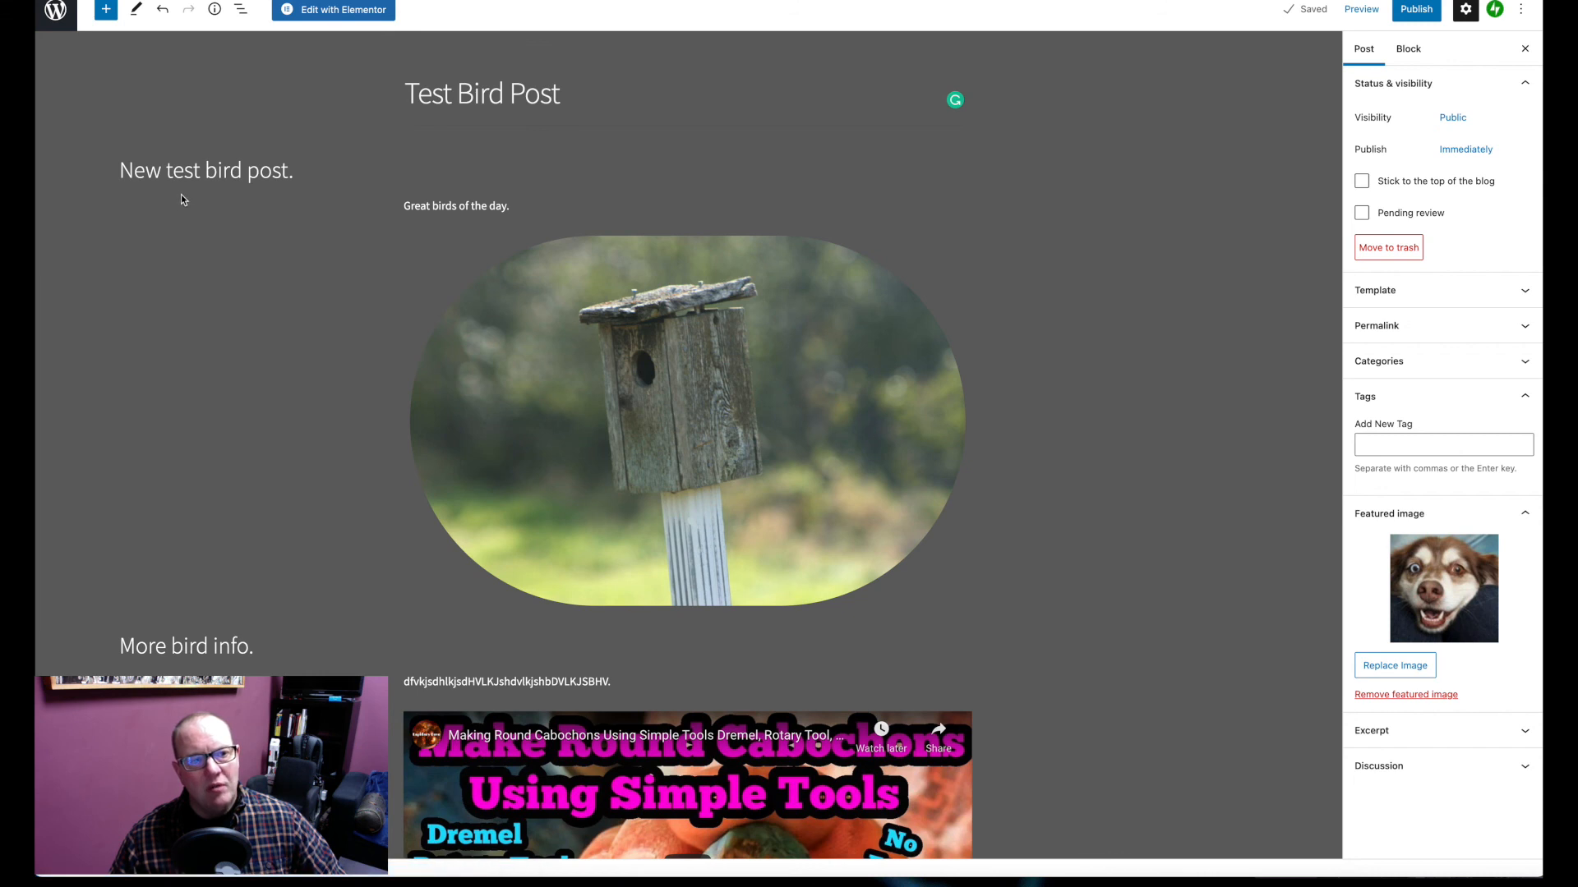
scroll(183, 198, "down", 3)
scroll(182, 198, "down", 3)
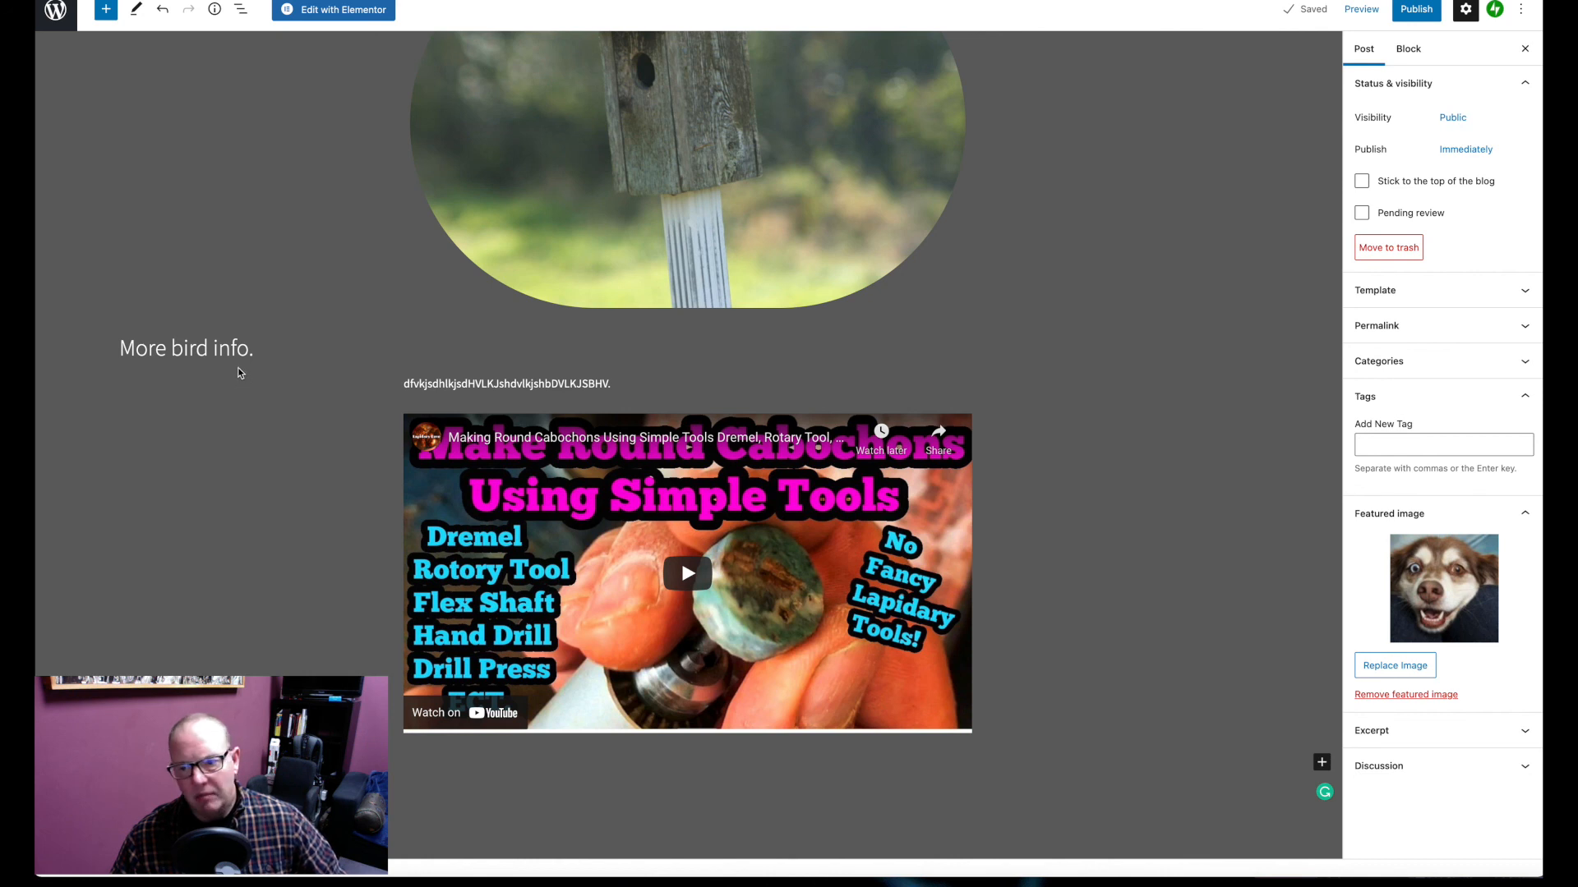
scroll(239, 376, "up", 5)
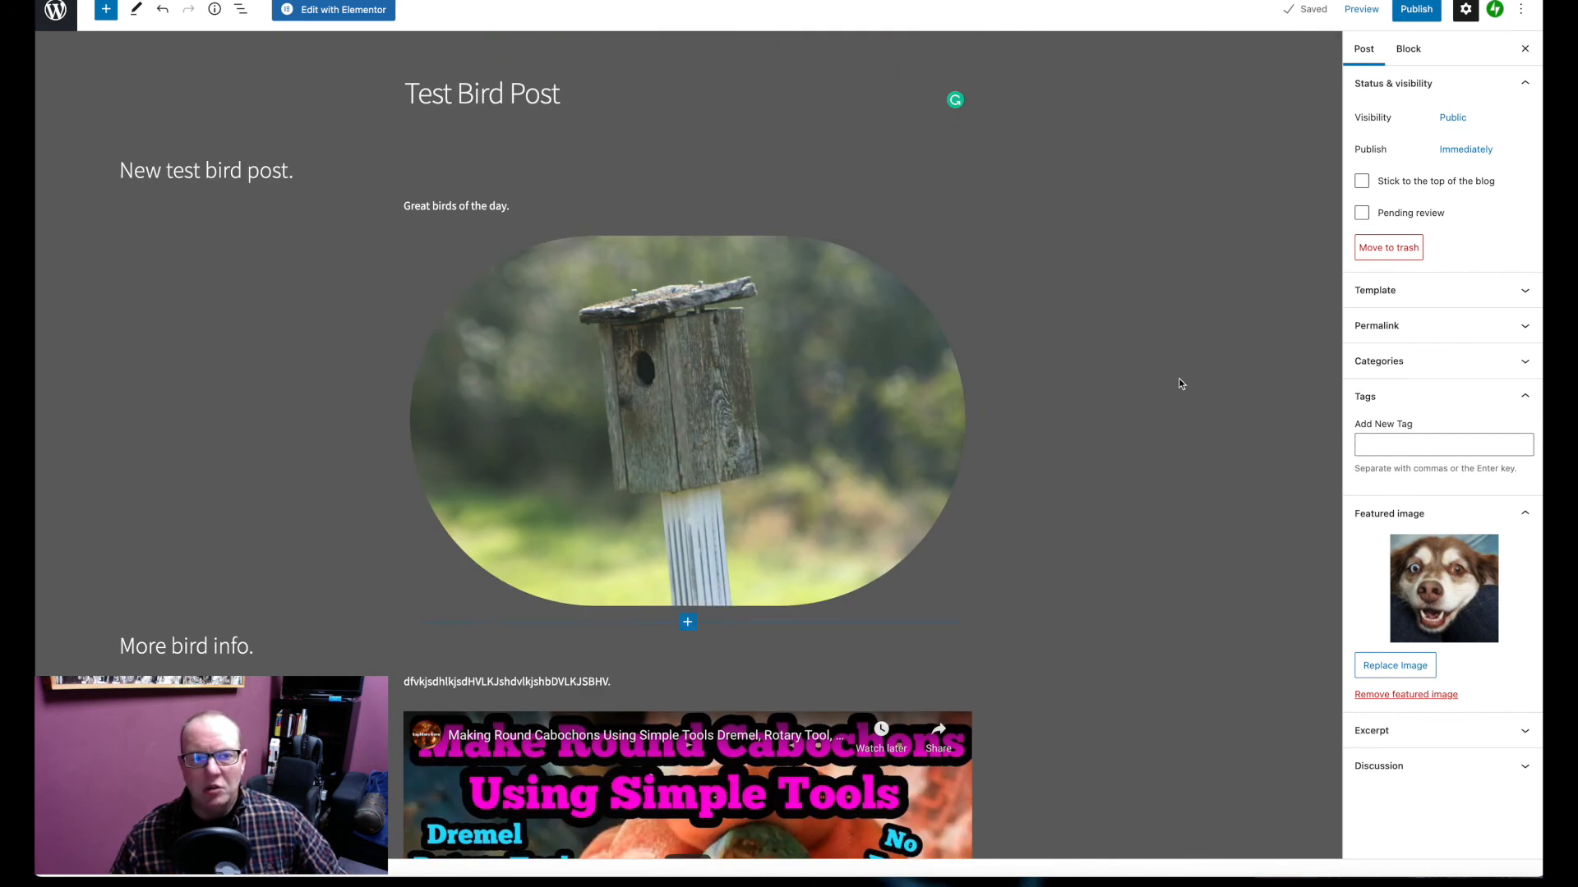